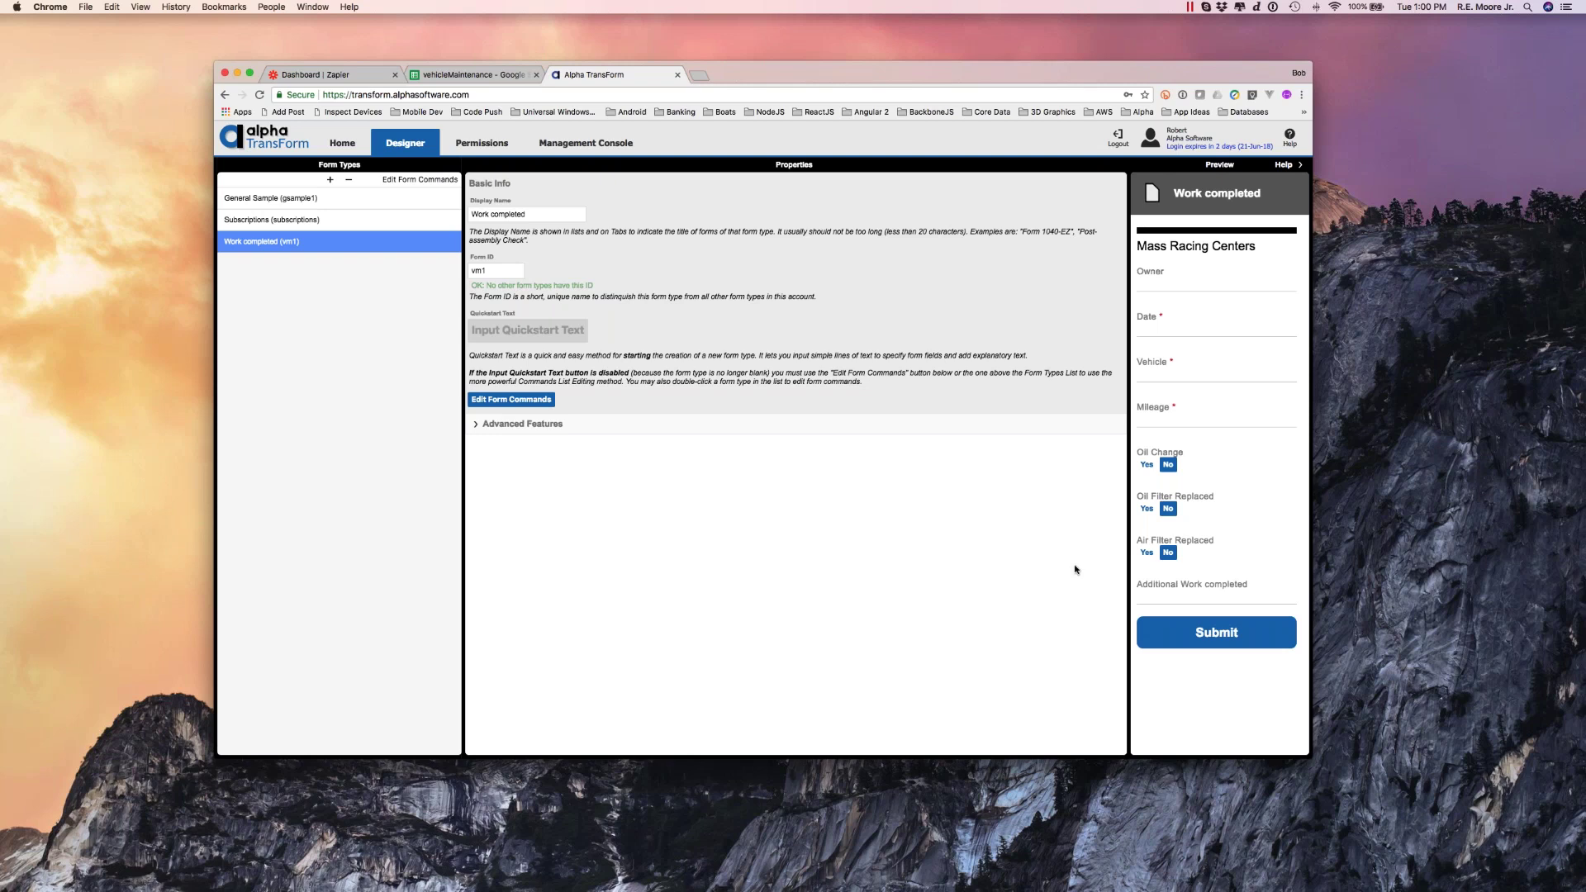
- Review the vehicleMaintenance spreadsheet's rows and the existing Zaps on the Zapier dashboard, and return to the Work completed form in Alpha TransForm
click(456, 76)
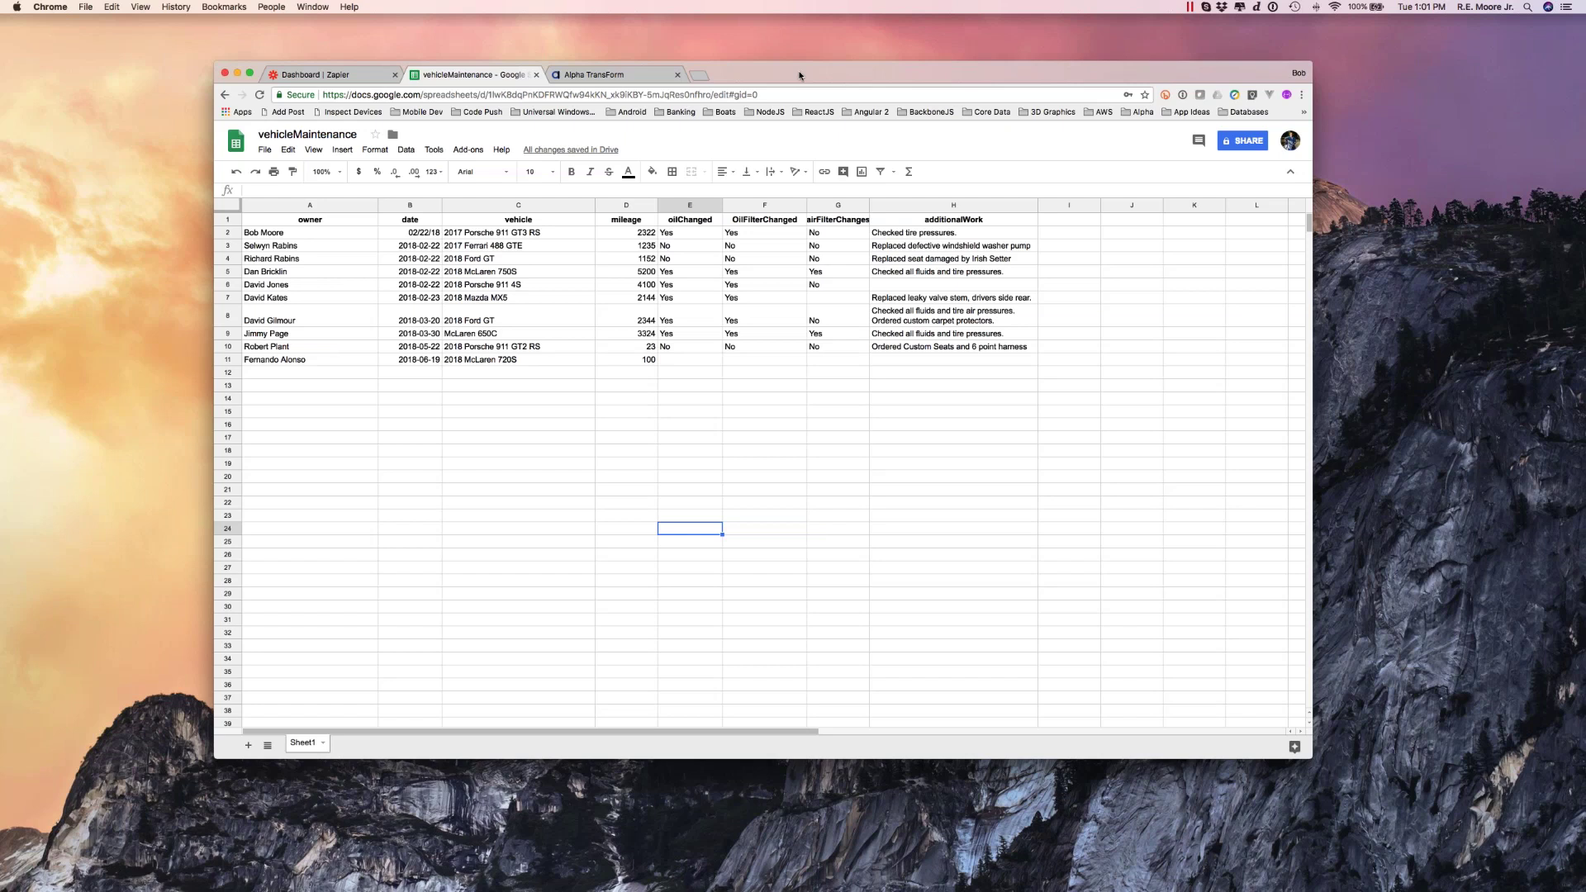
click(346, 76)
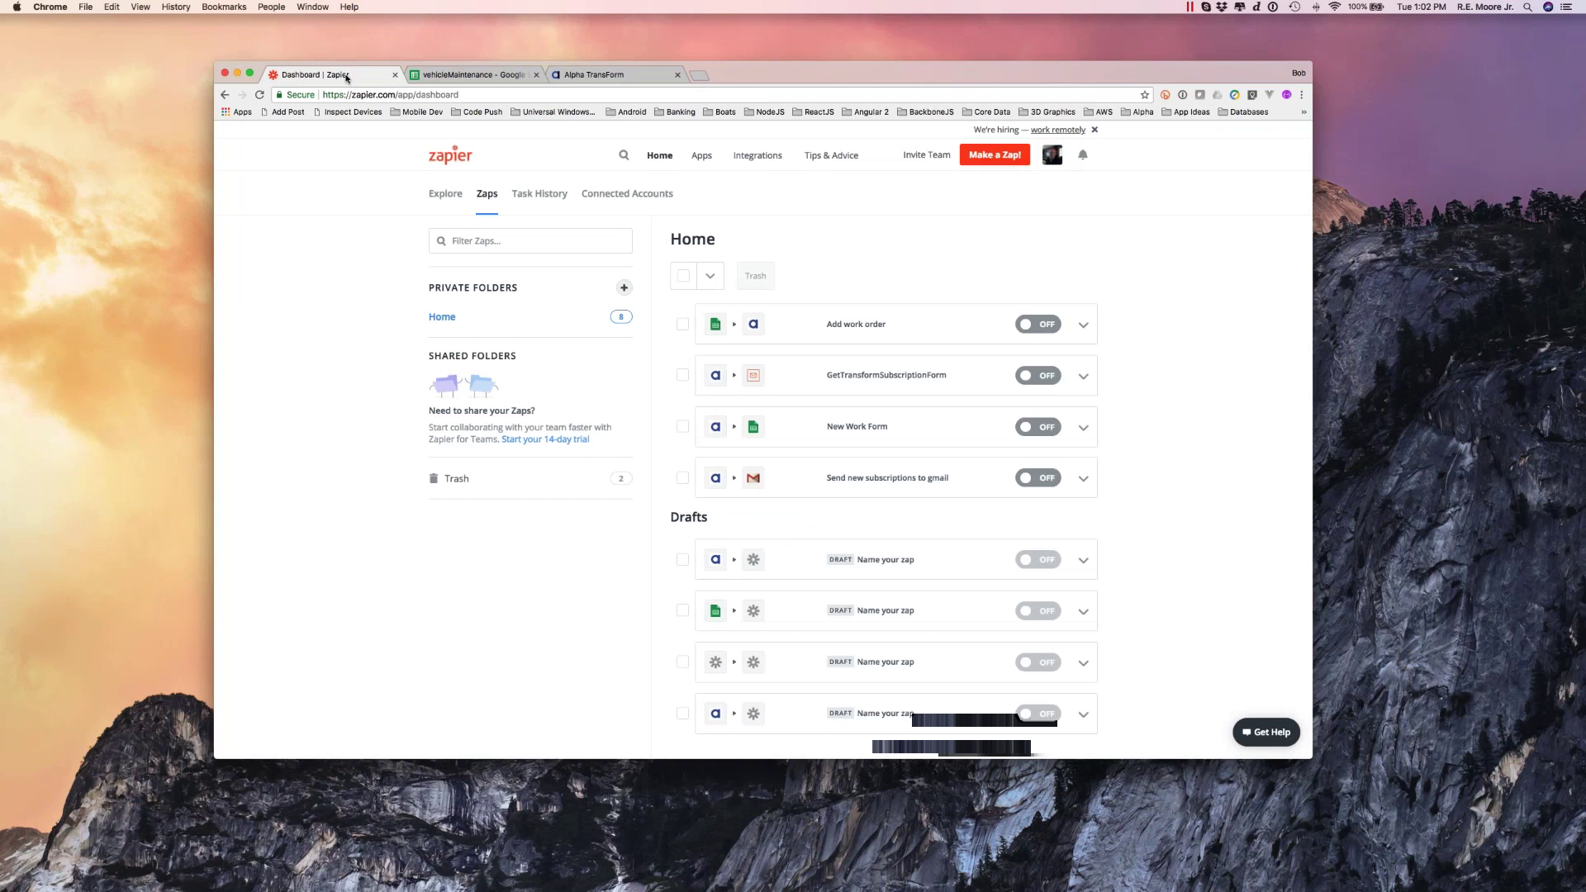
click(598, 76)
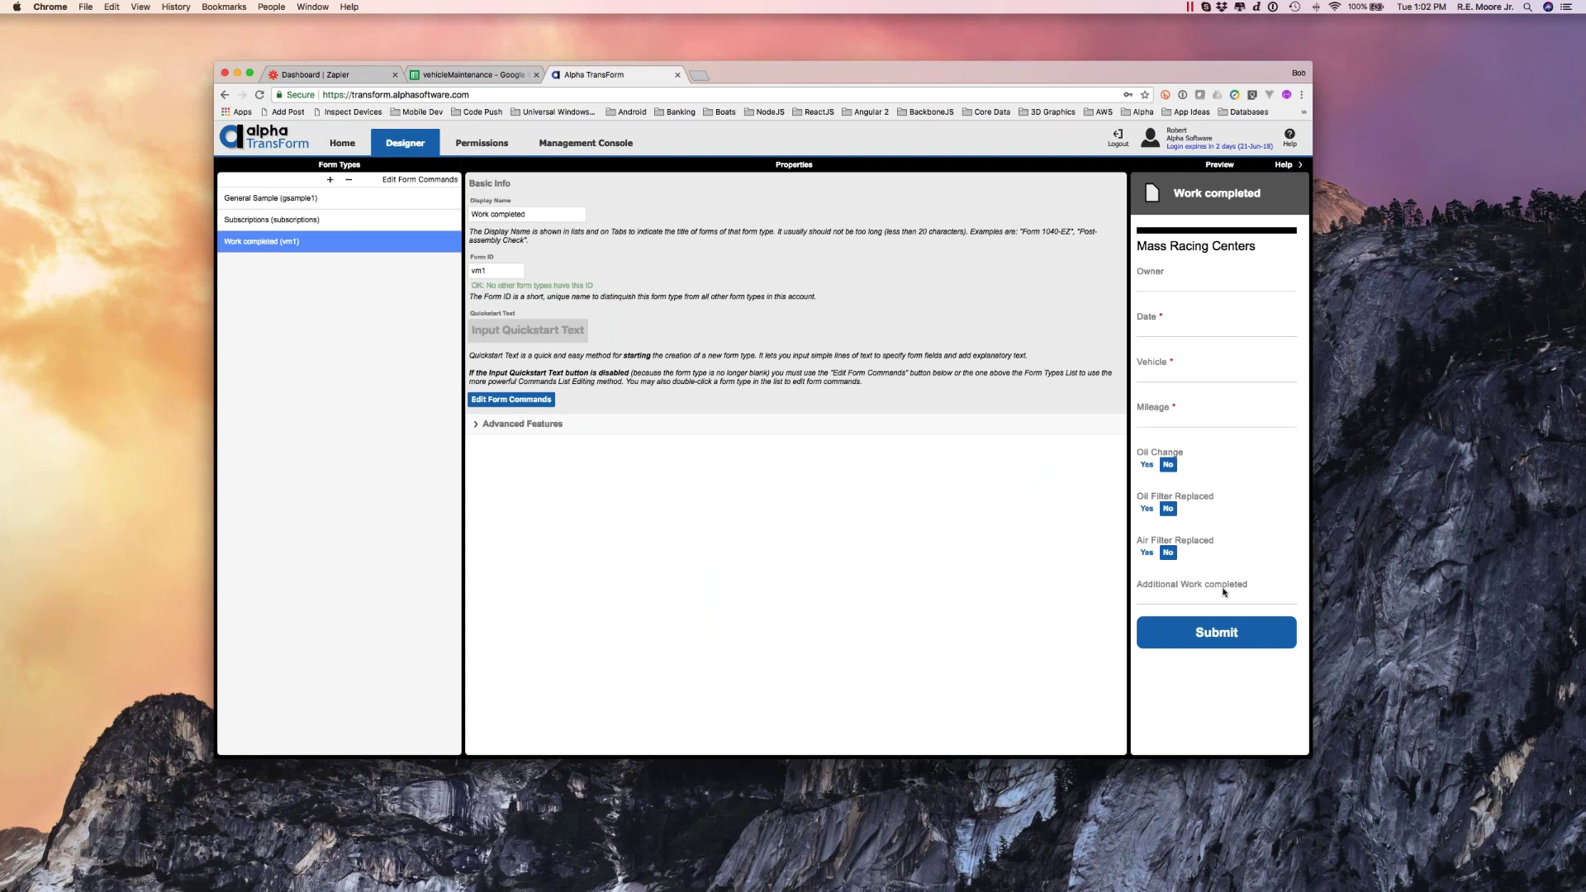
- Examine the submitted Work completed forms in the Management Console, including the Porsche 911 GT2 RS, McLaren 650C, Mazda MX5 and Ford GT records
click(583, 145)
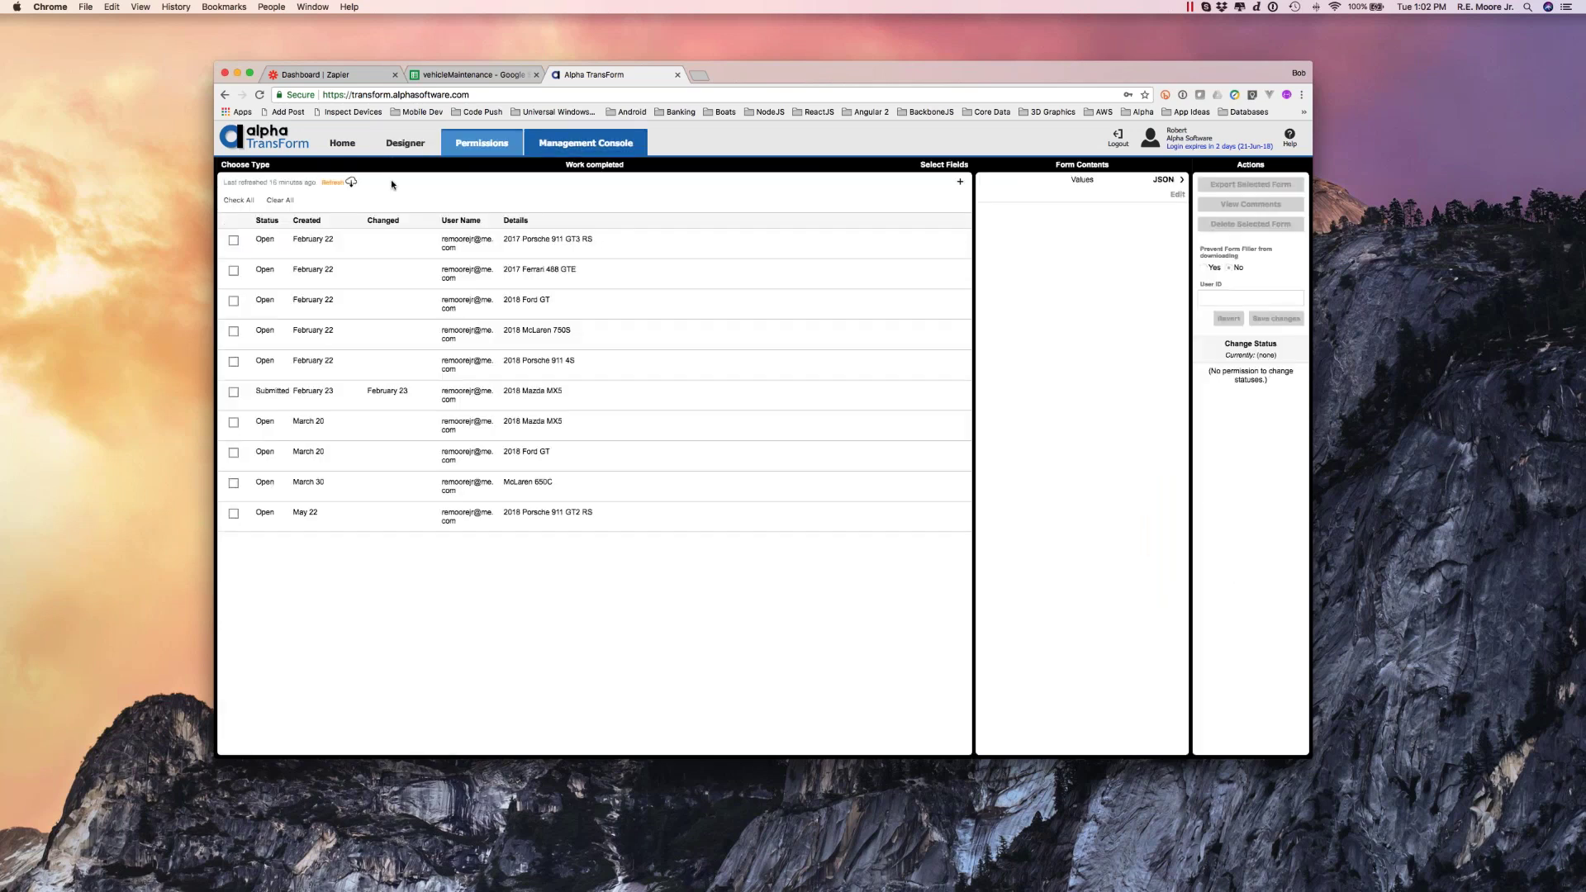
click(616, 517)
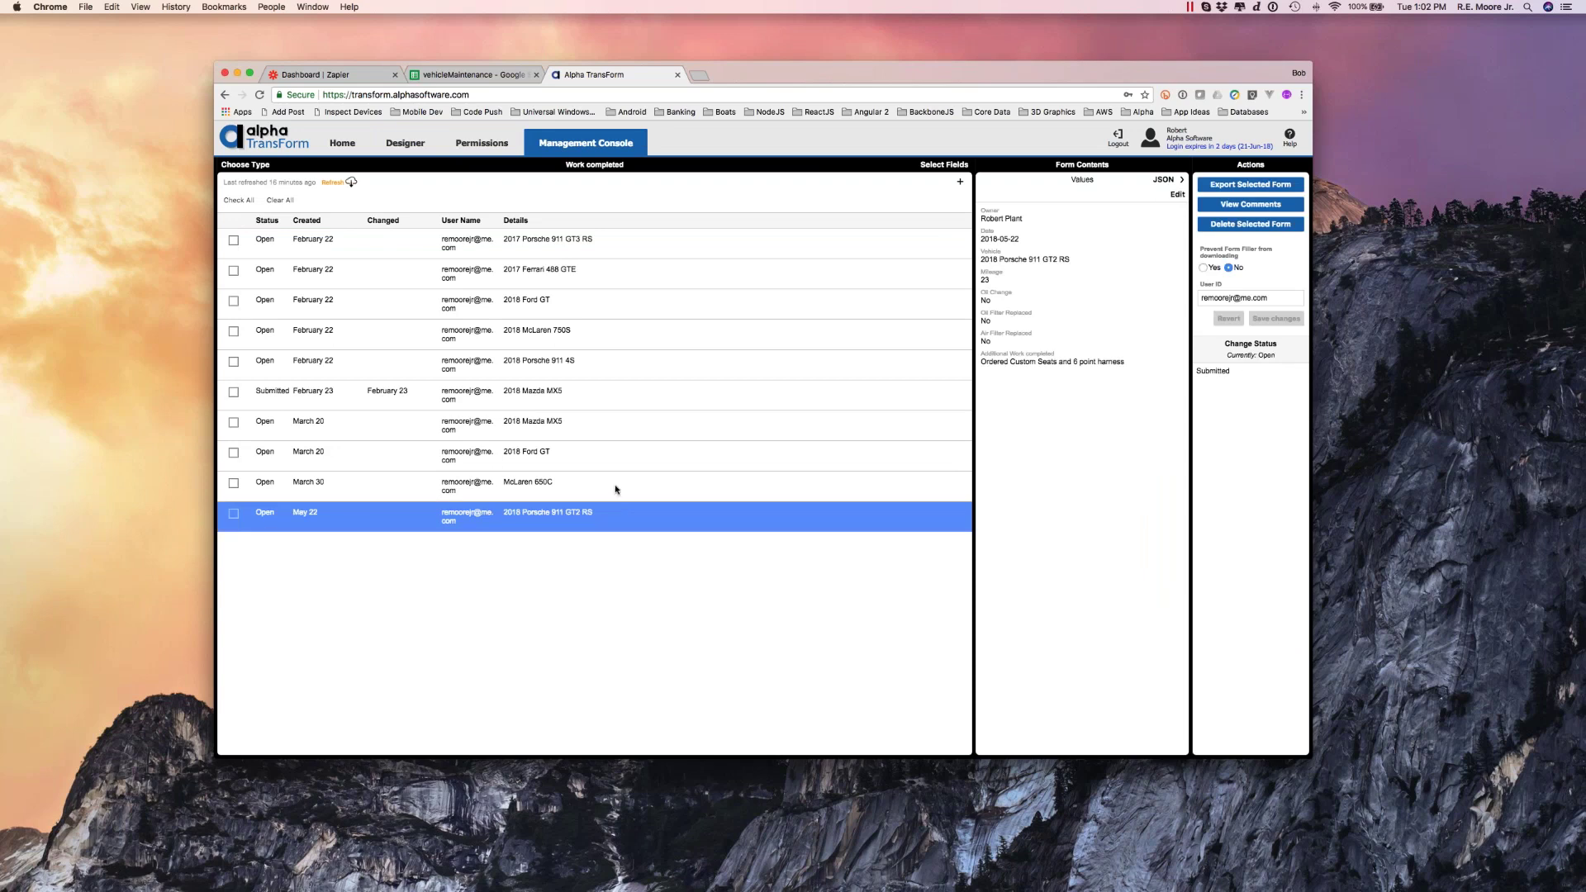
click(615, 489)
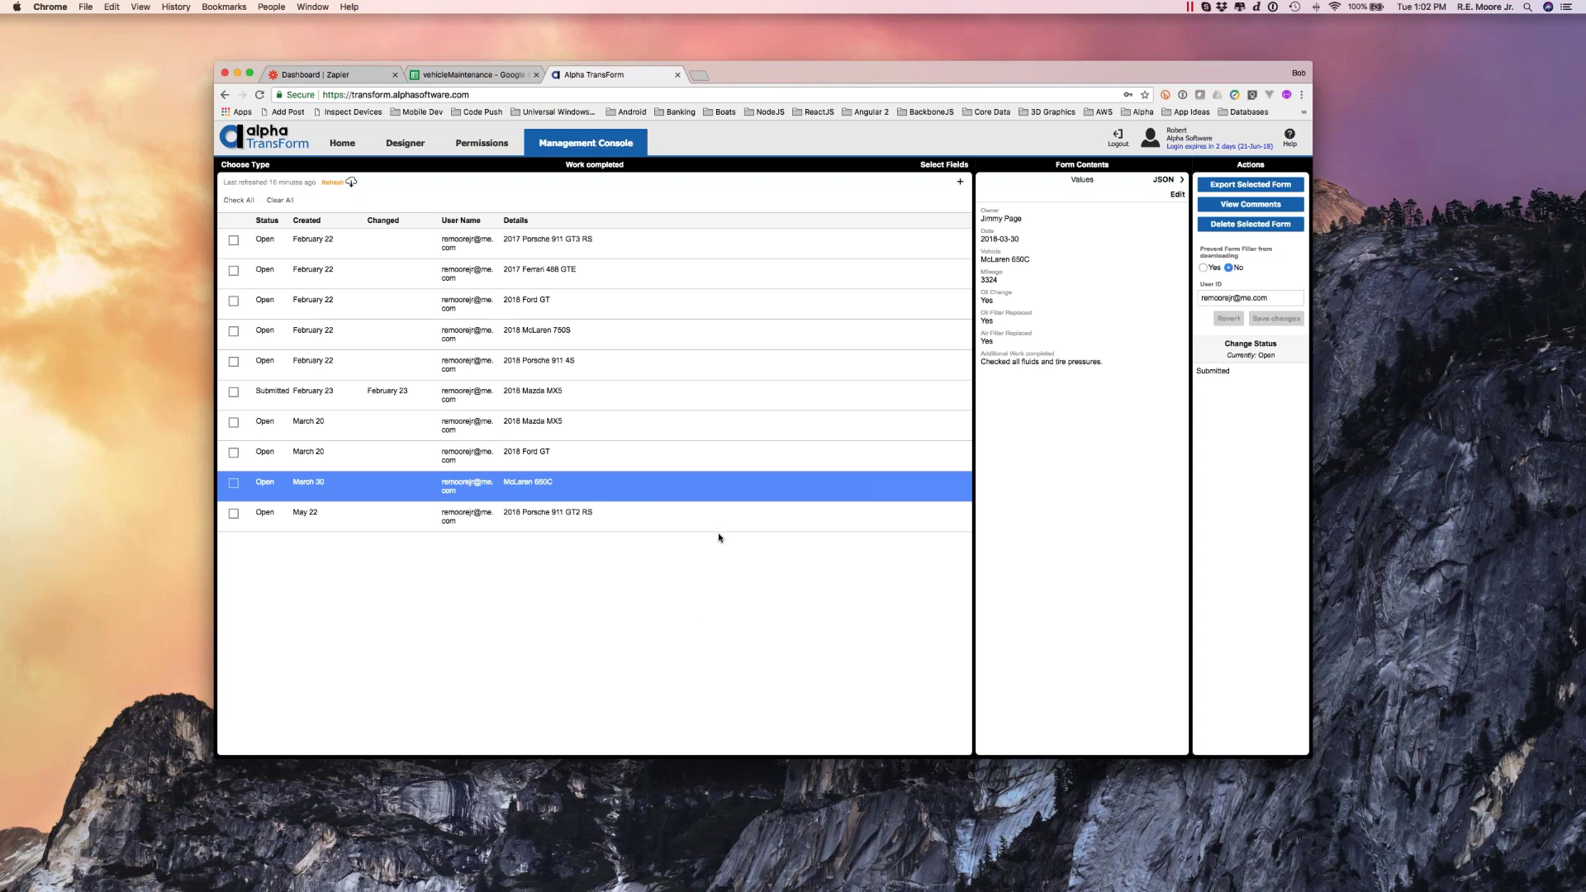
click(626, 425)
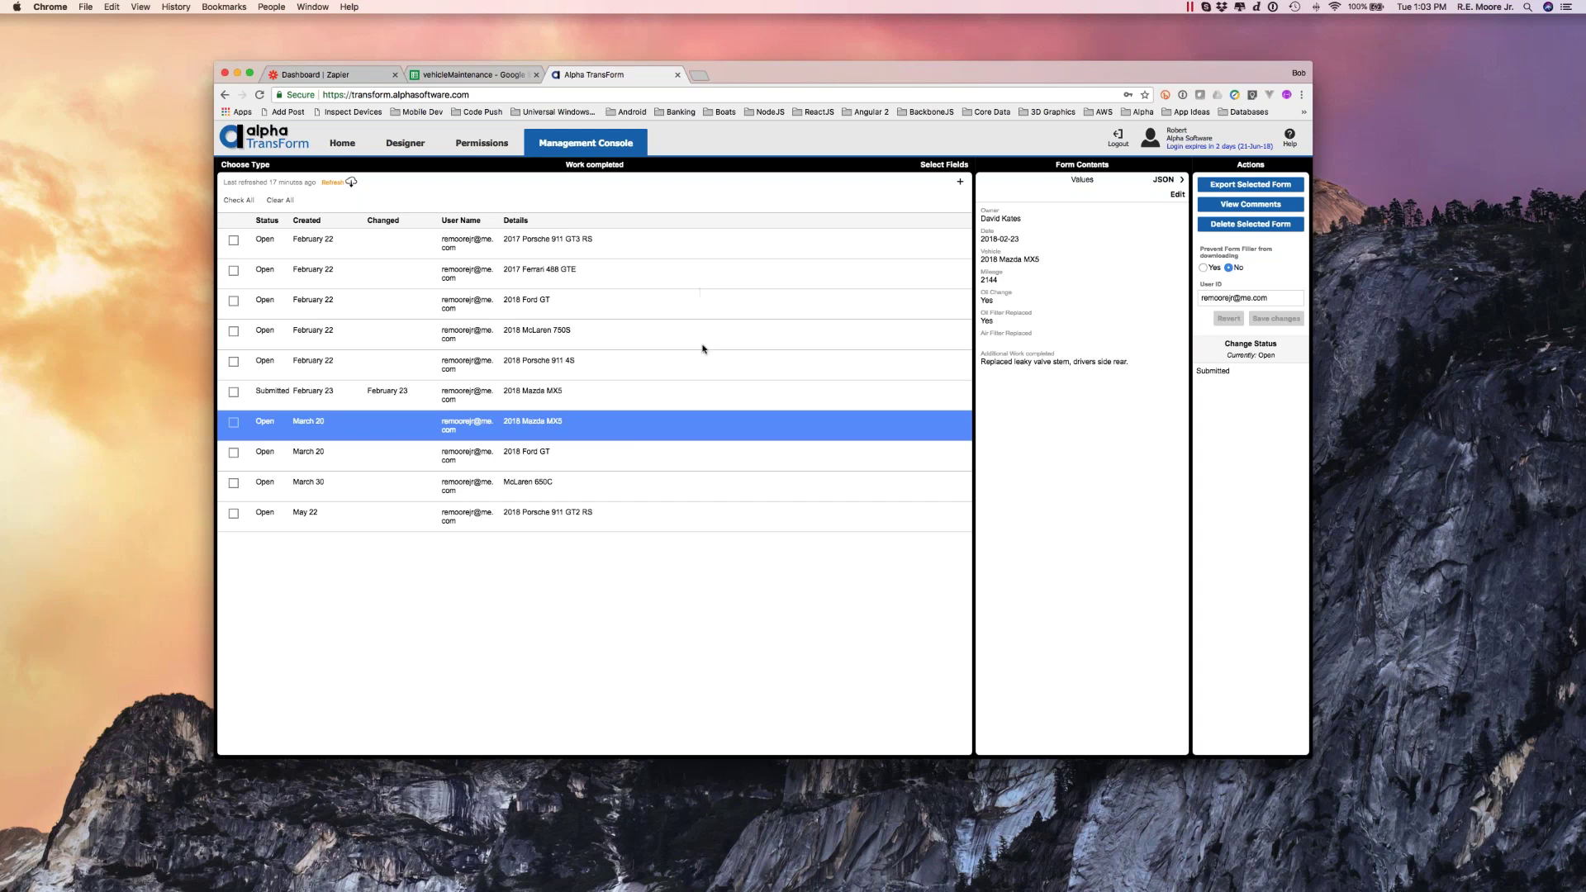
click(694, 519)
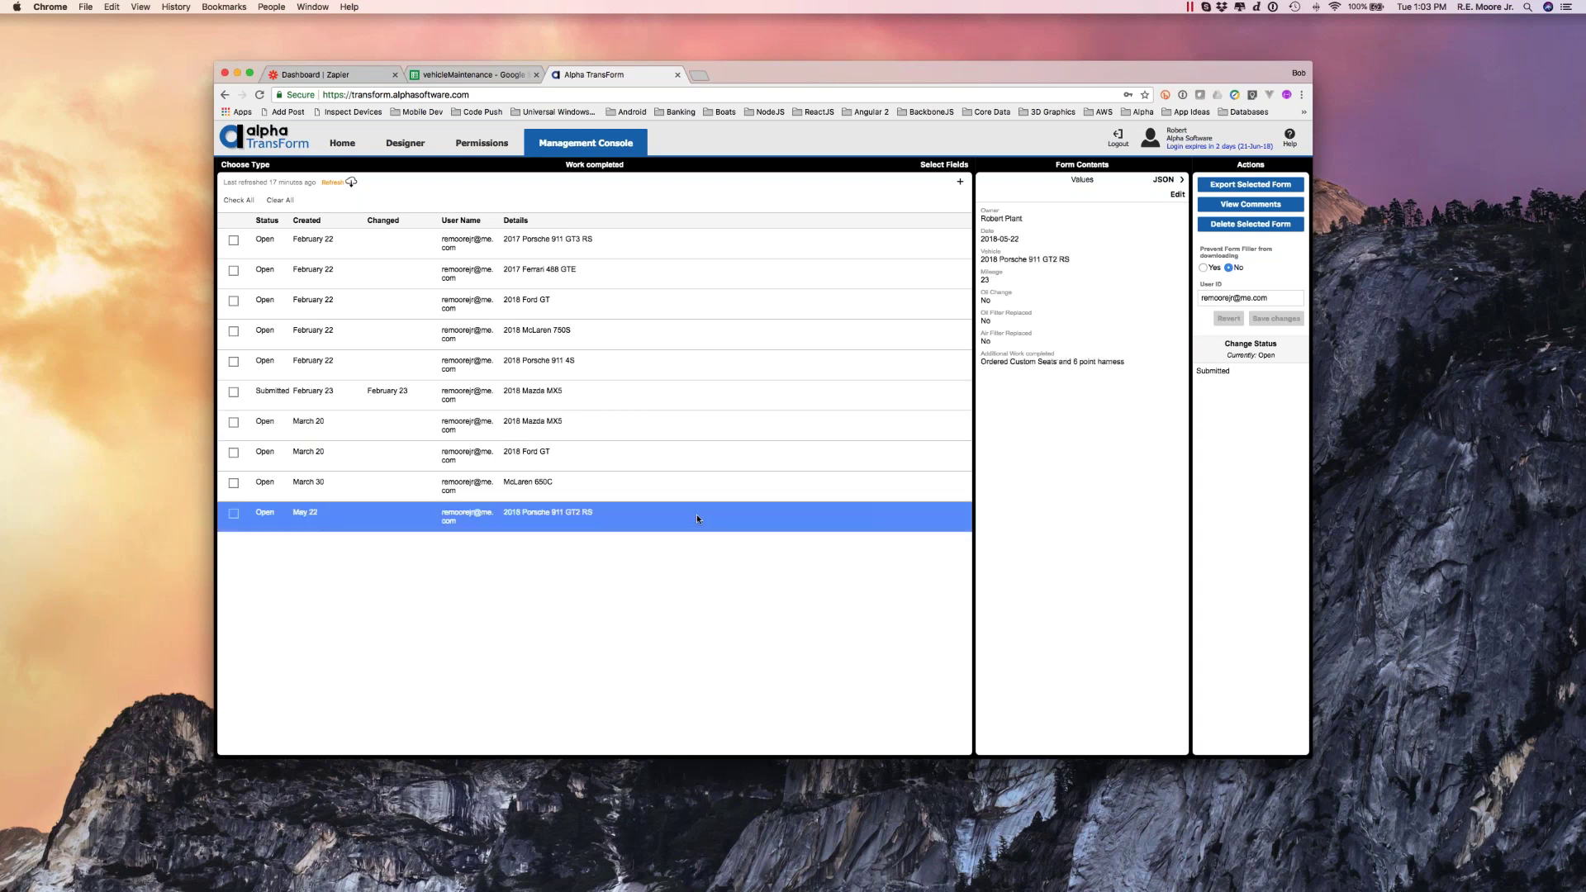
click(724, 485)
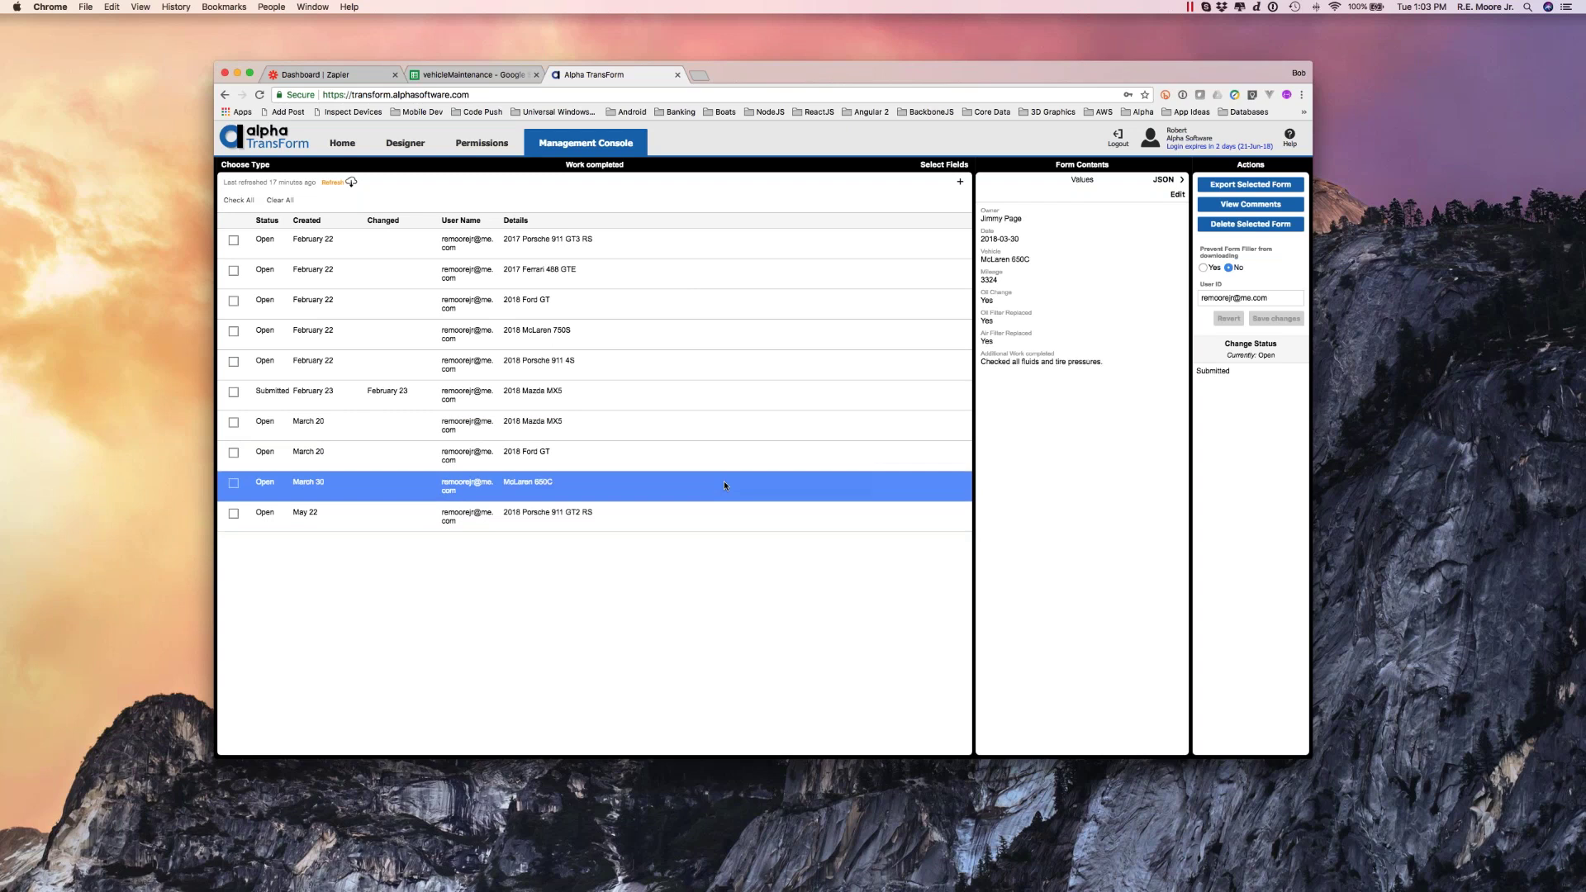
click(724, 456)
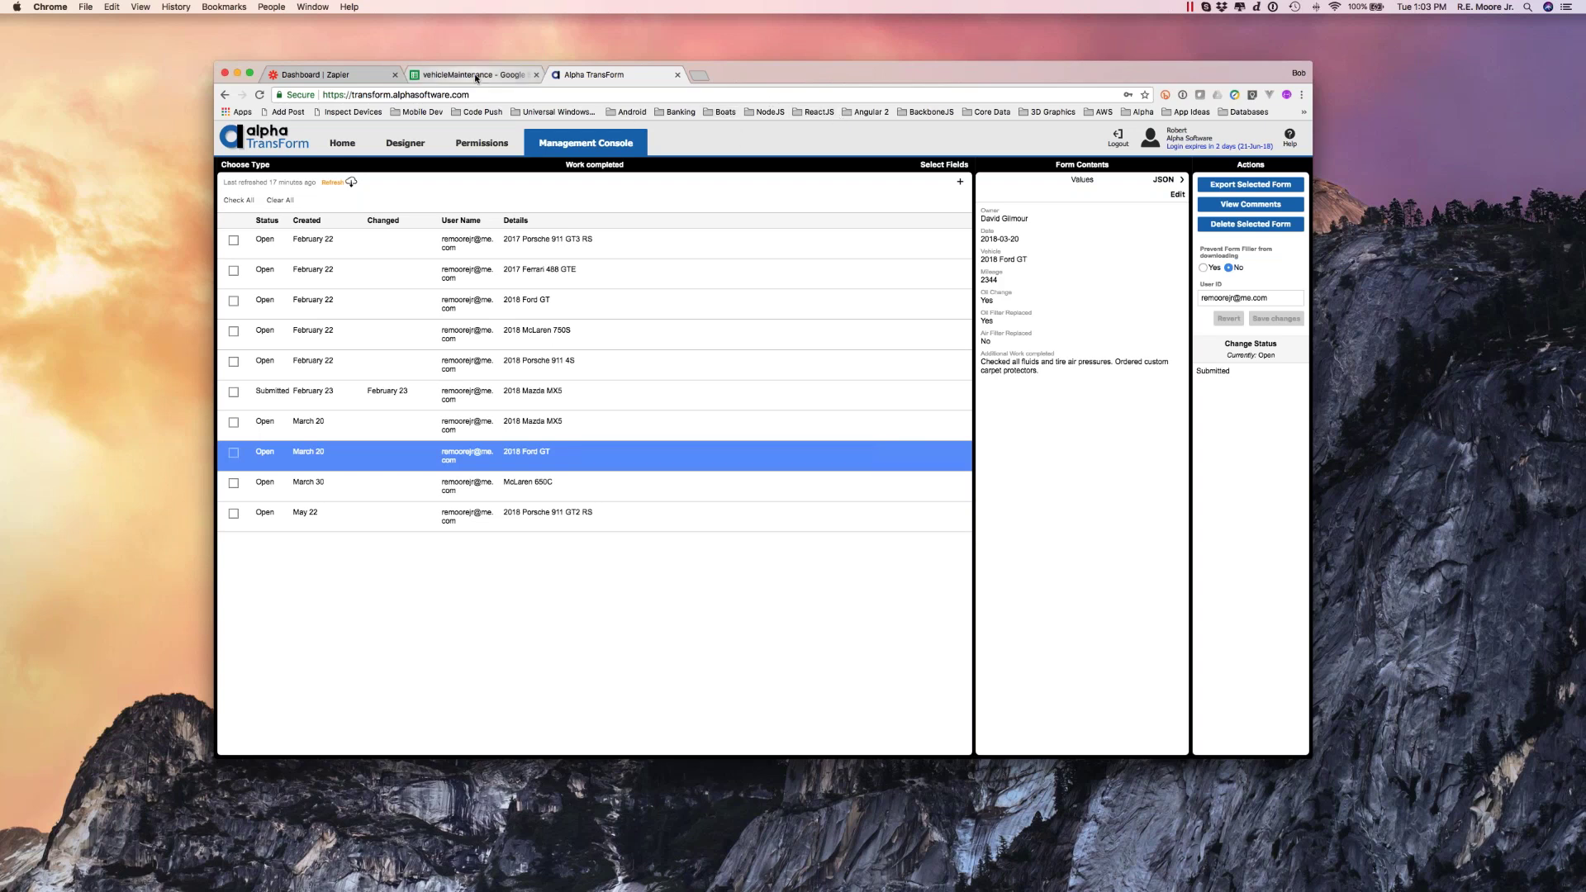
- Switch to Zapier and create a Zap with the Google Sheets New Spreadsheet Row trigger, using the already connected Google Sheets account
click(345, 76)
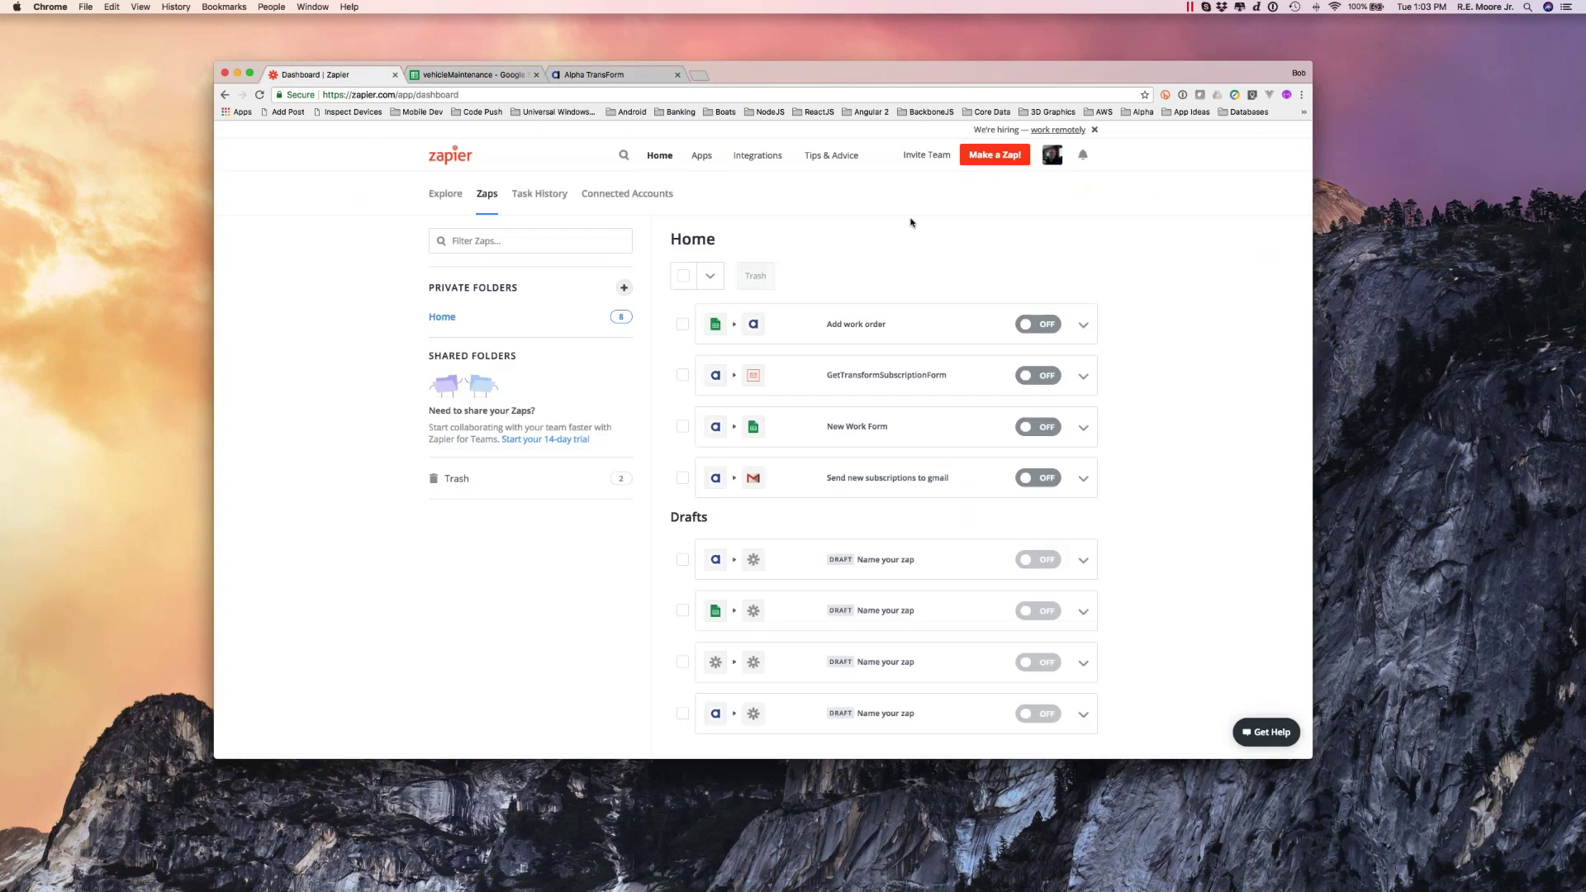
click(995, 154)
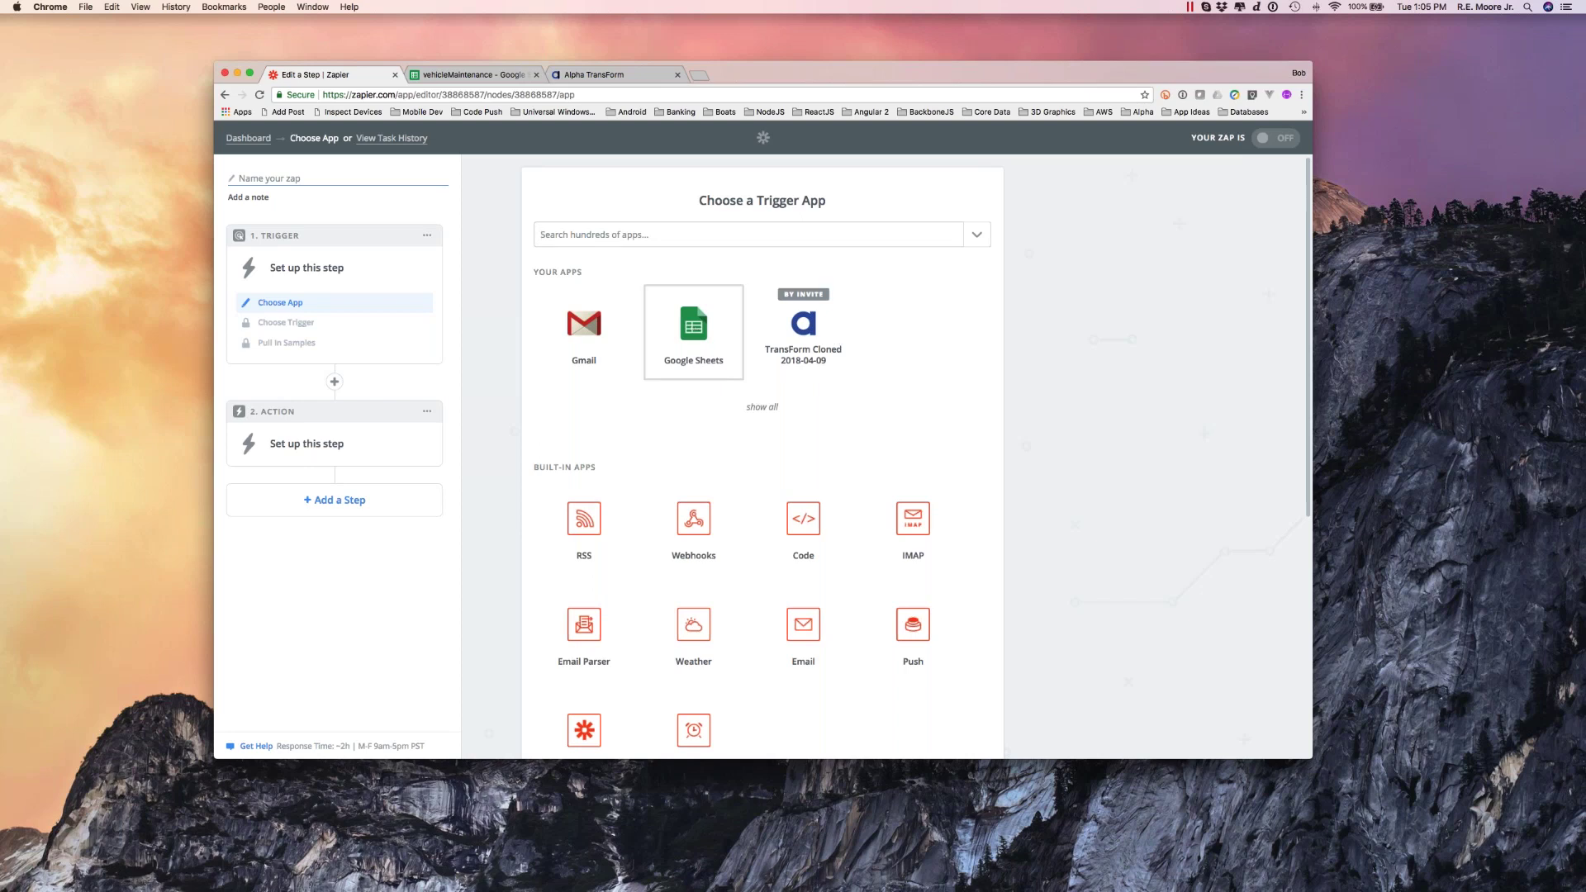
click(694, 332)
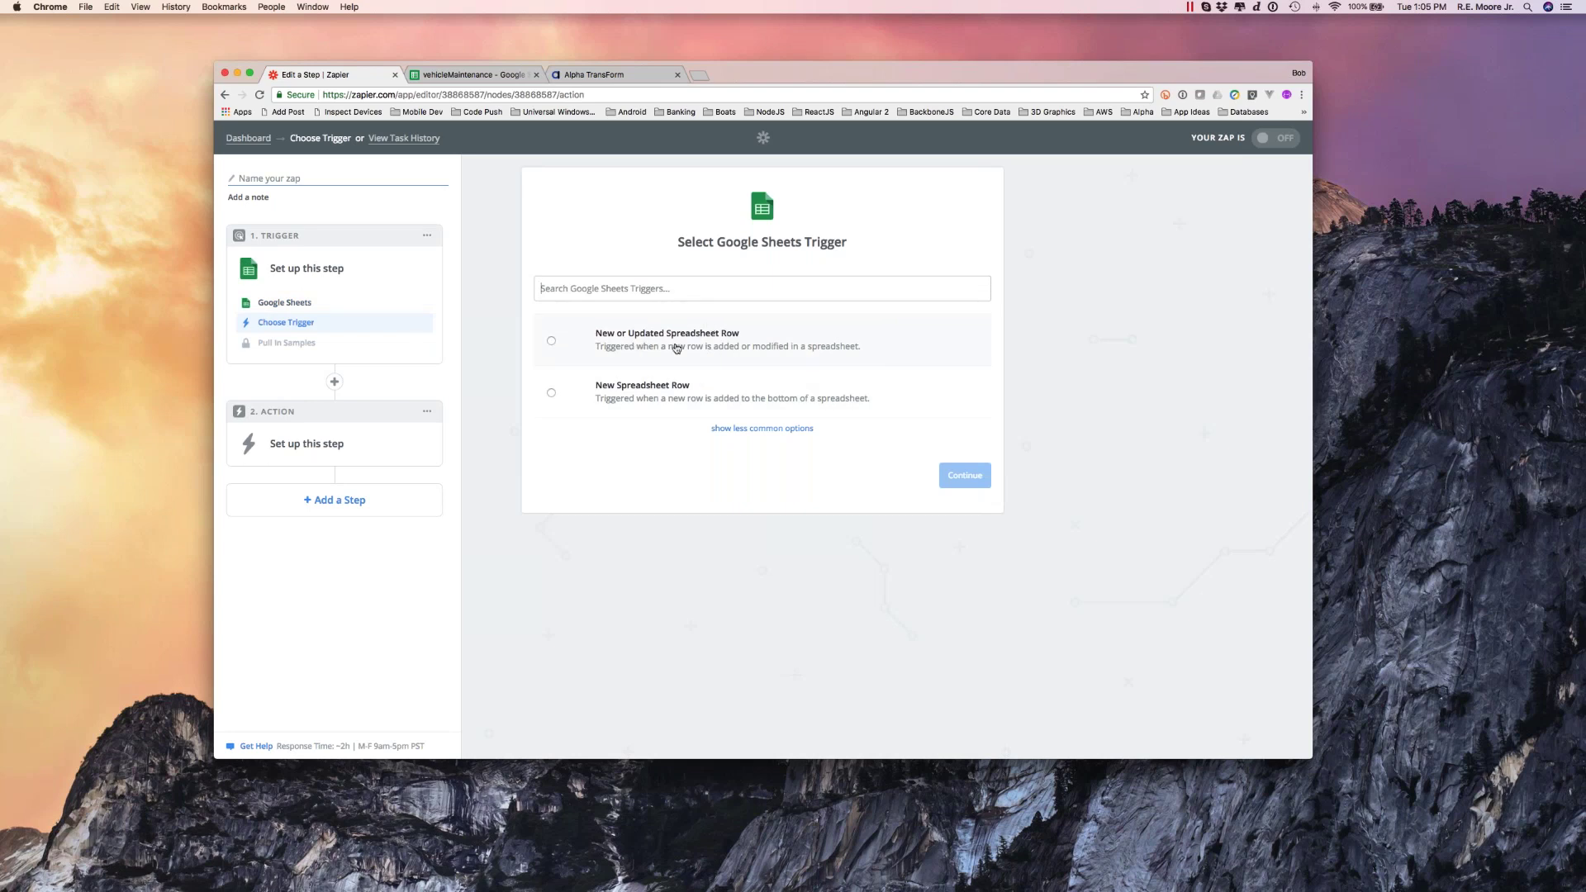
click(551, 341)
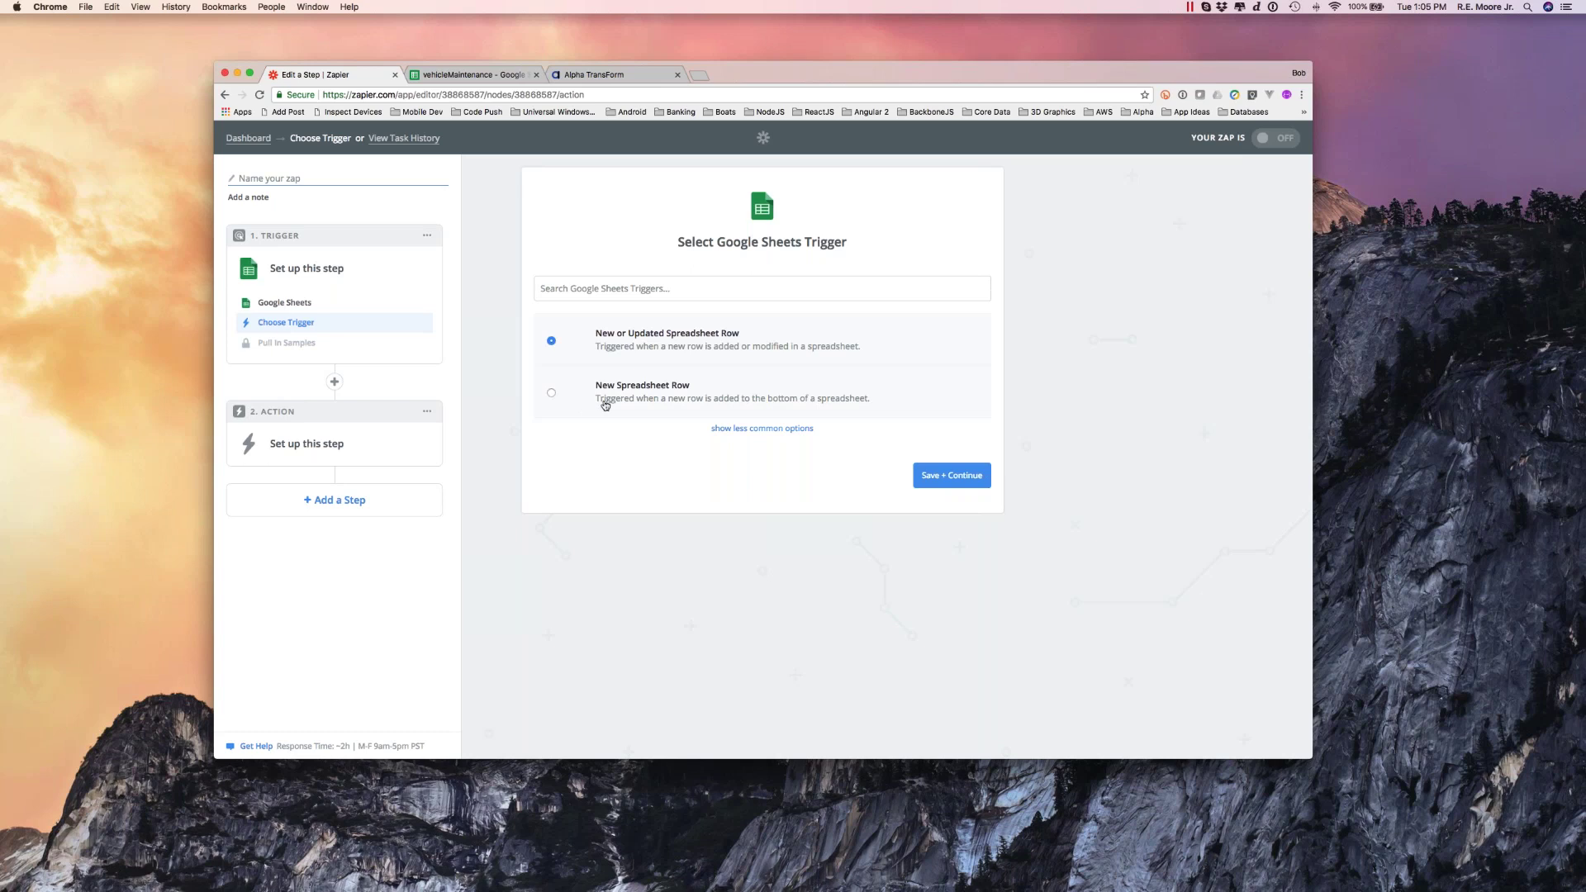
click(551, 396)
click(964, 479)
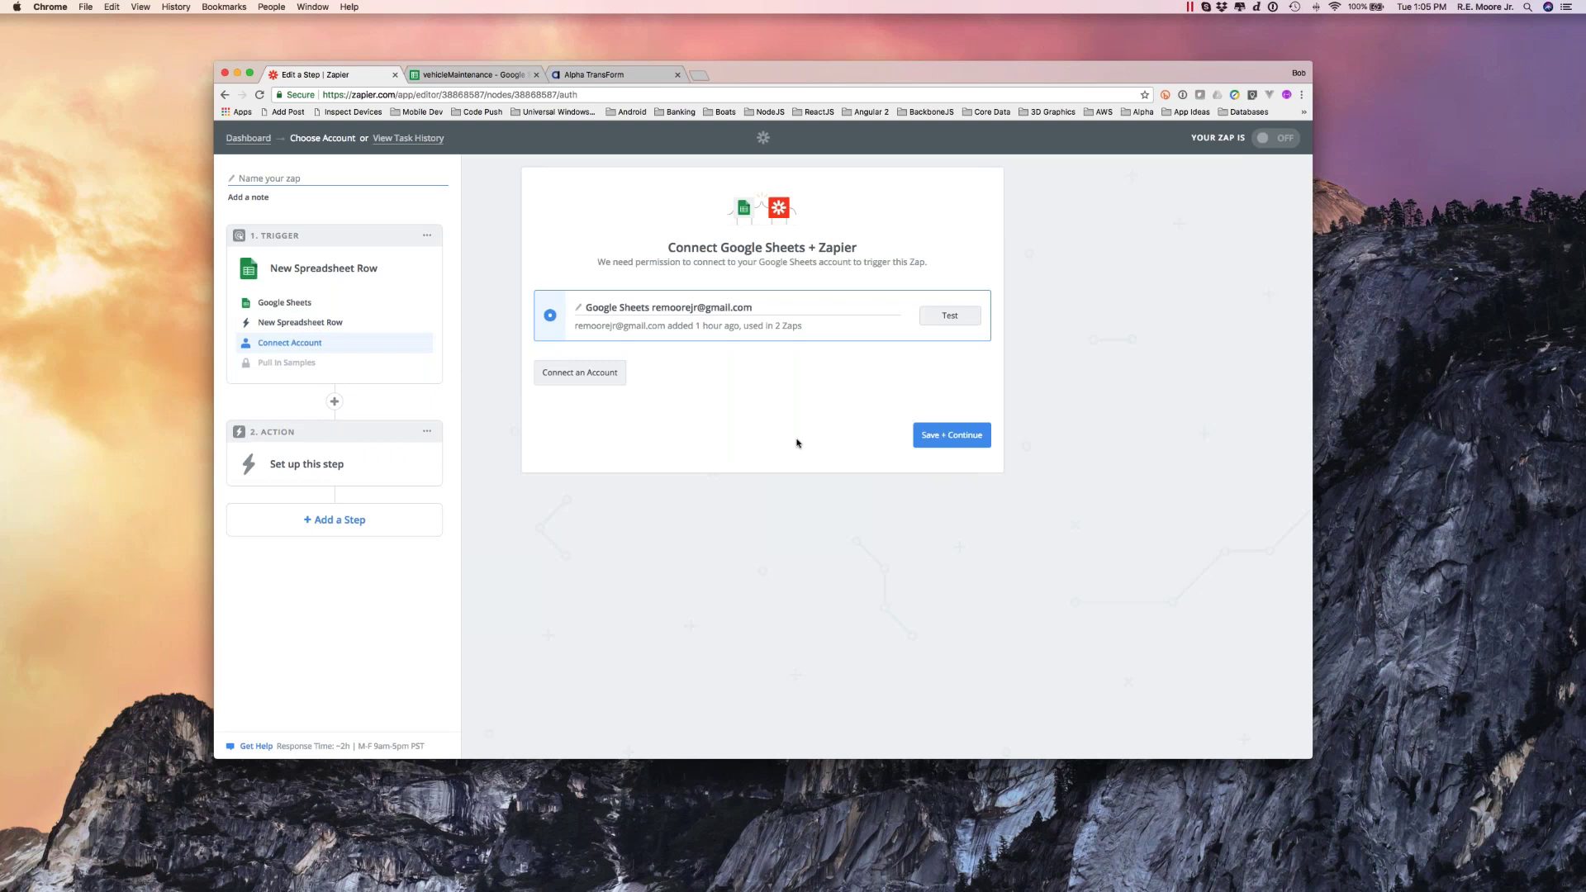
click(946, 443)
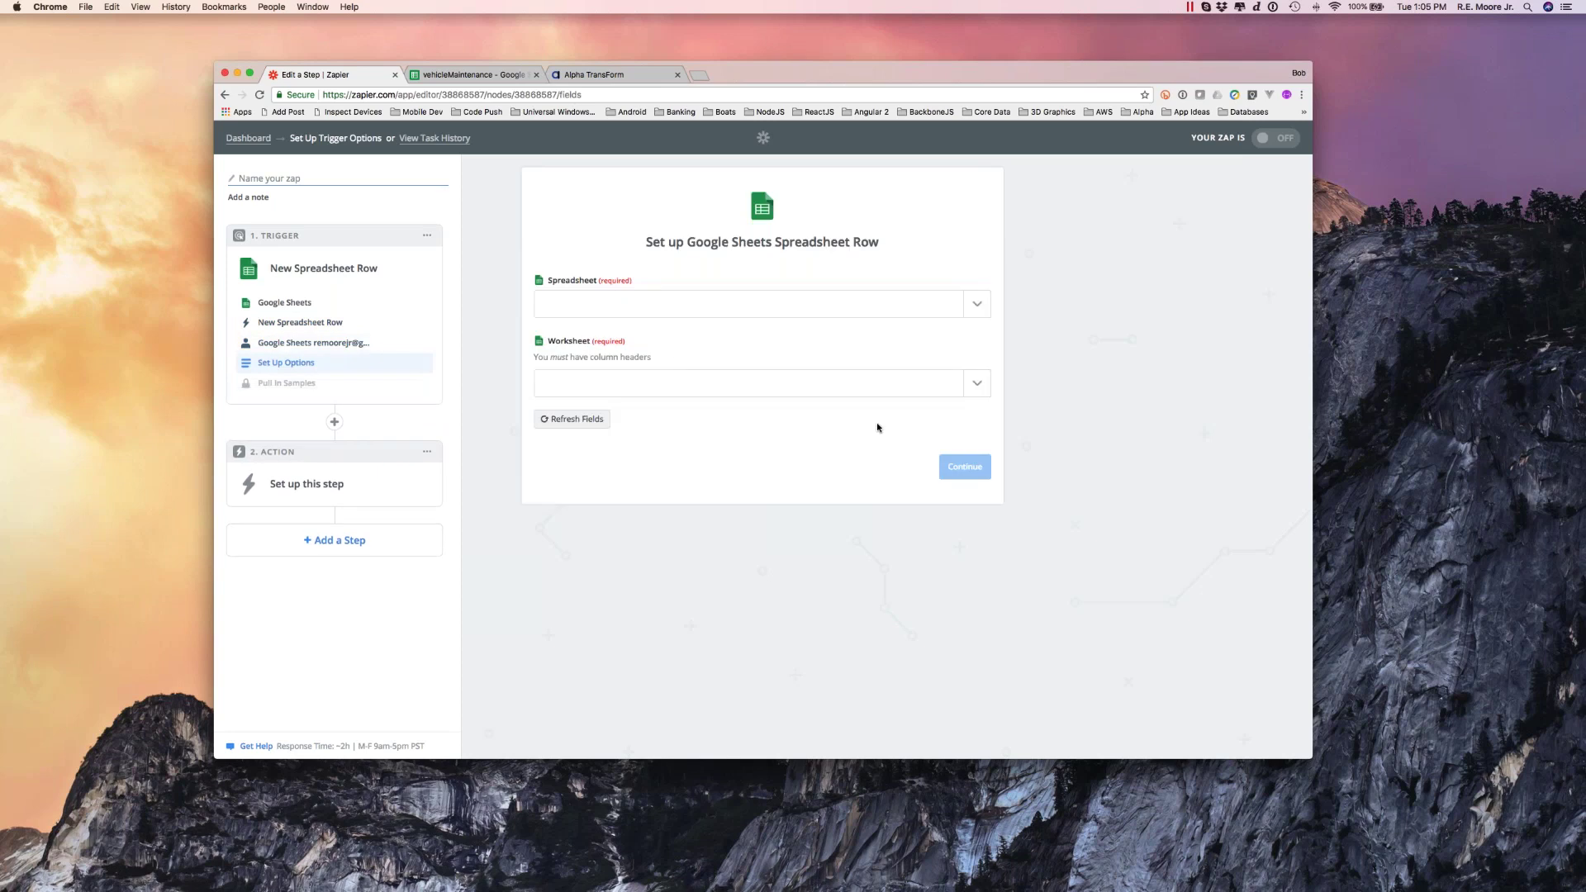
- Set the trigger's spreadsheet to vehicleMaintenance and its worksheet to Sheet1, and save these options
click(978, 306)
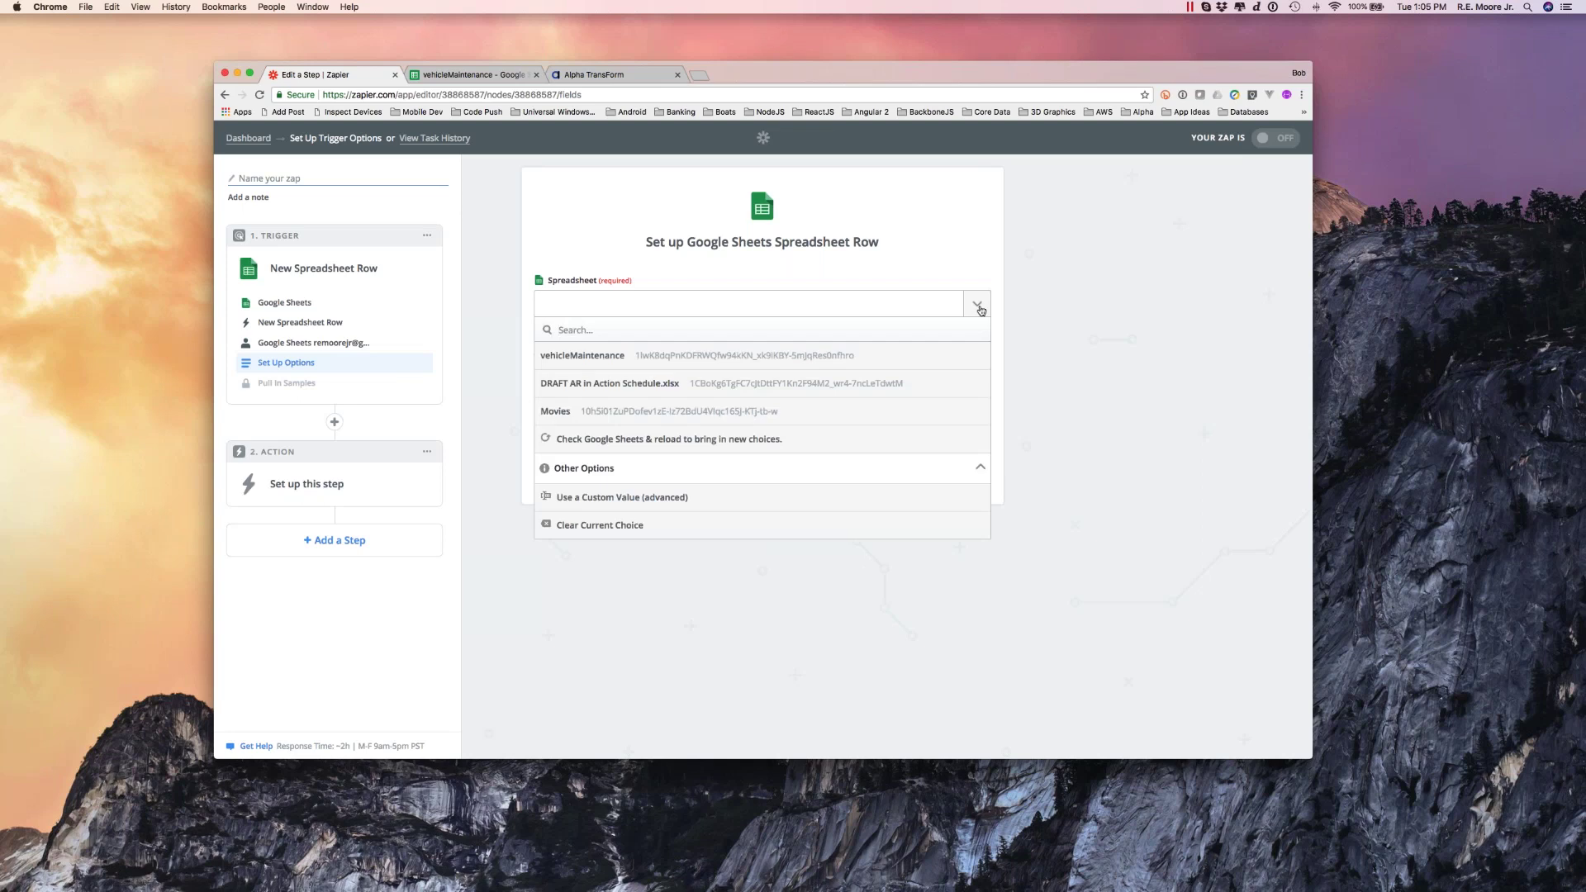
click(608, 362)
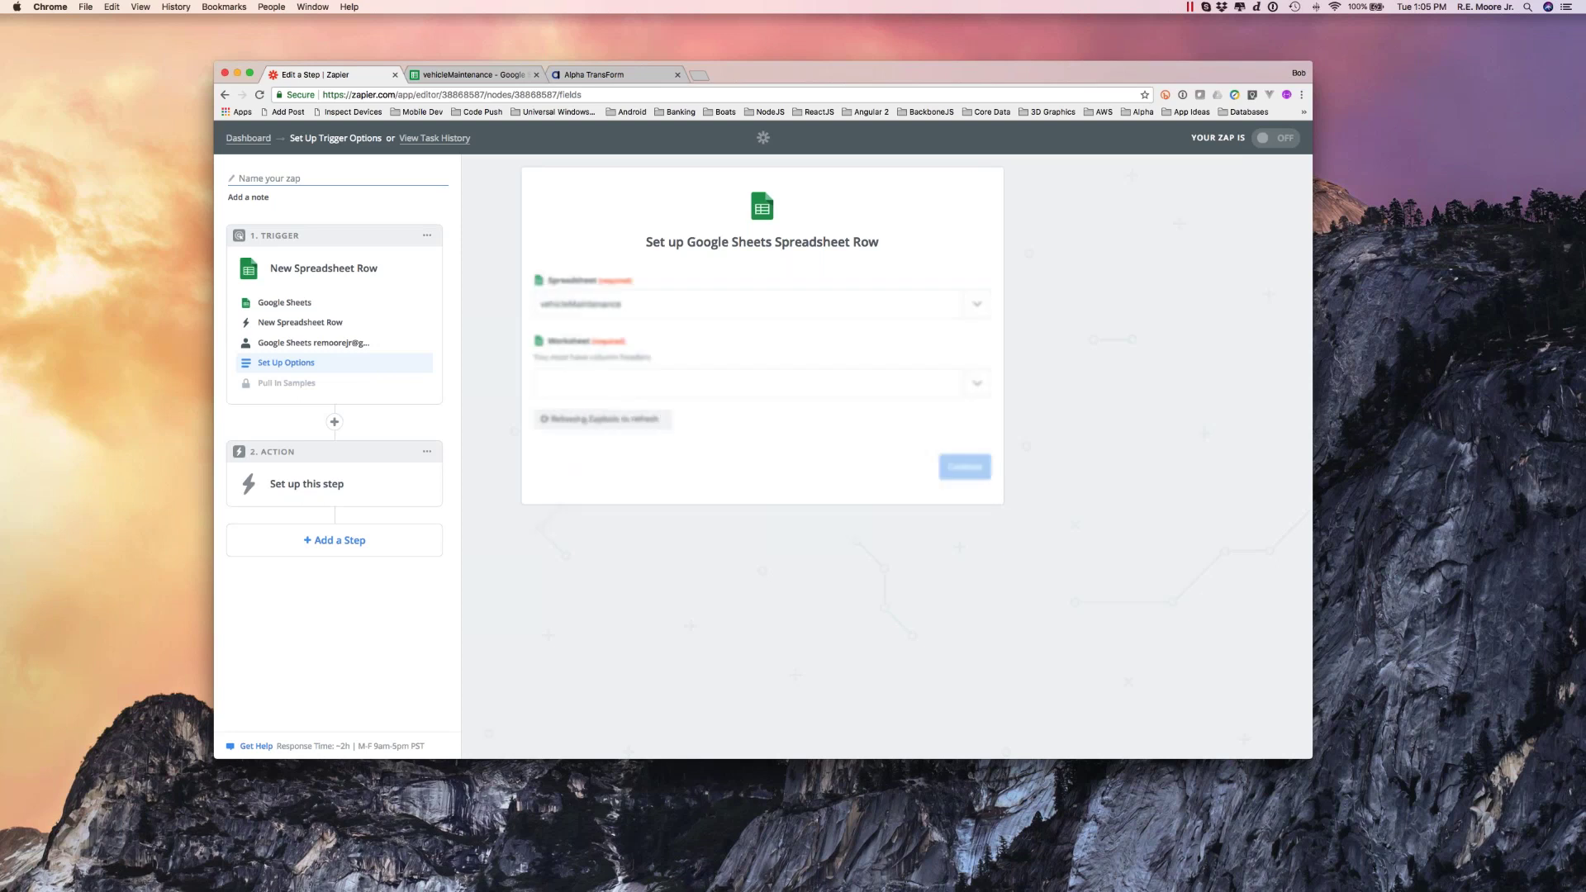
click(474, 75)
click(353, 77)
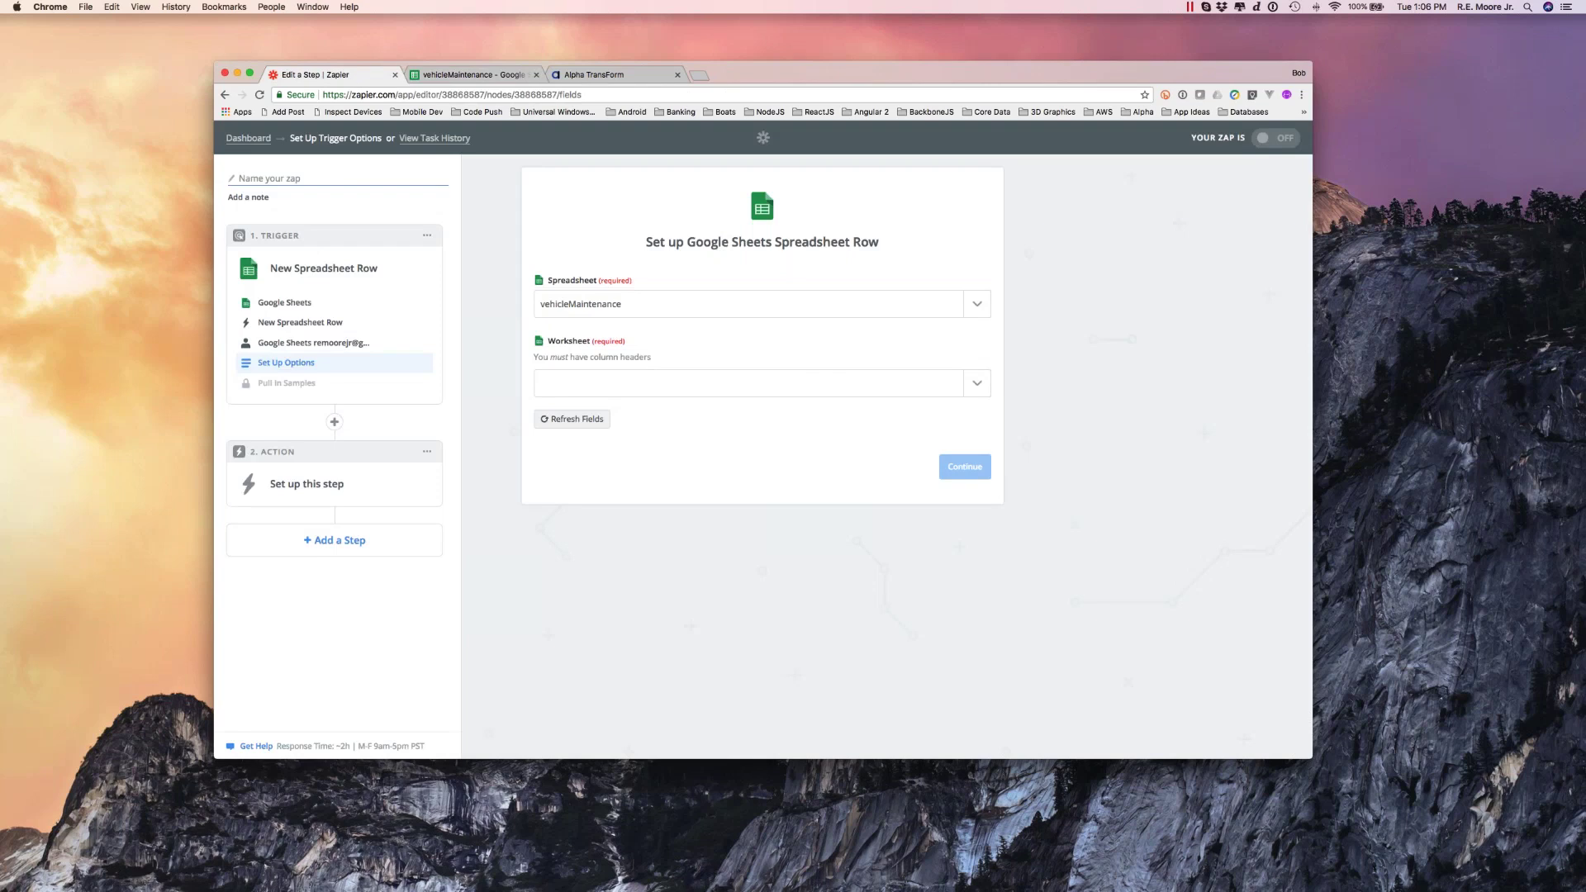
click(982, 386)
click(750, 436)
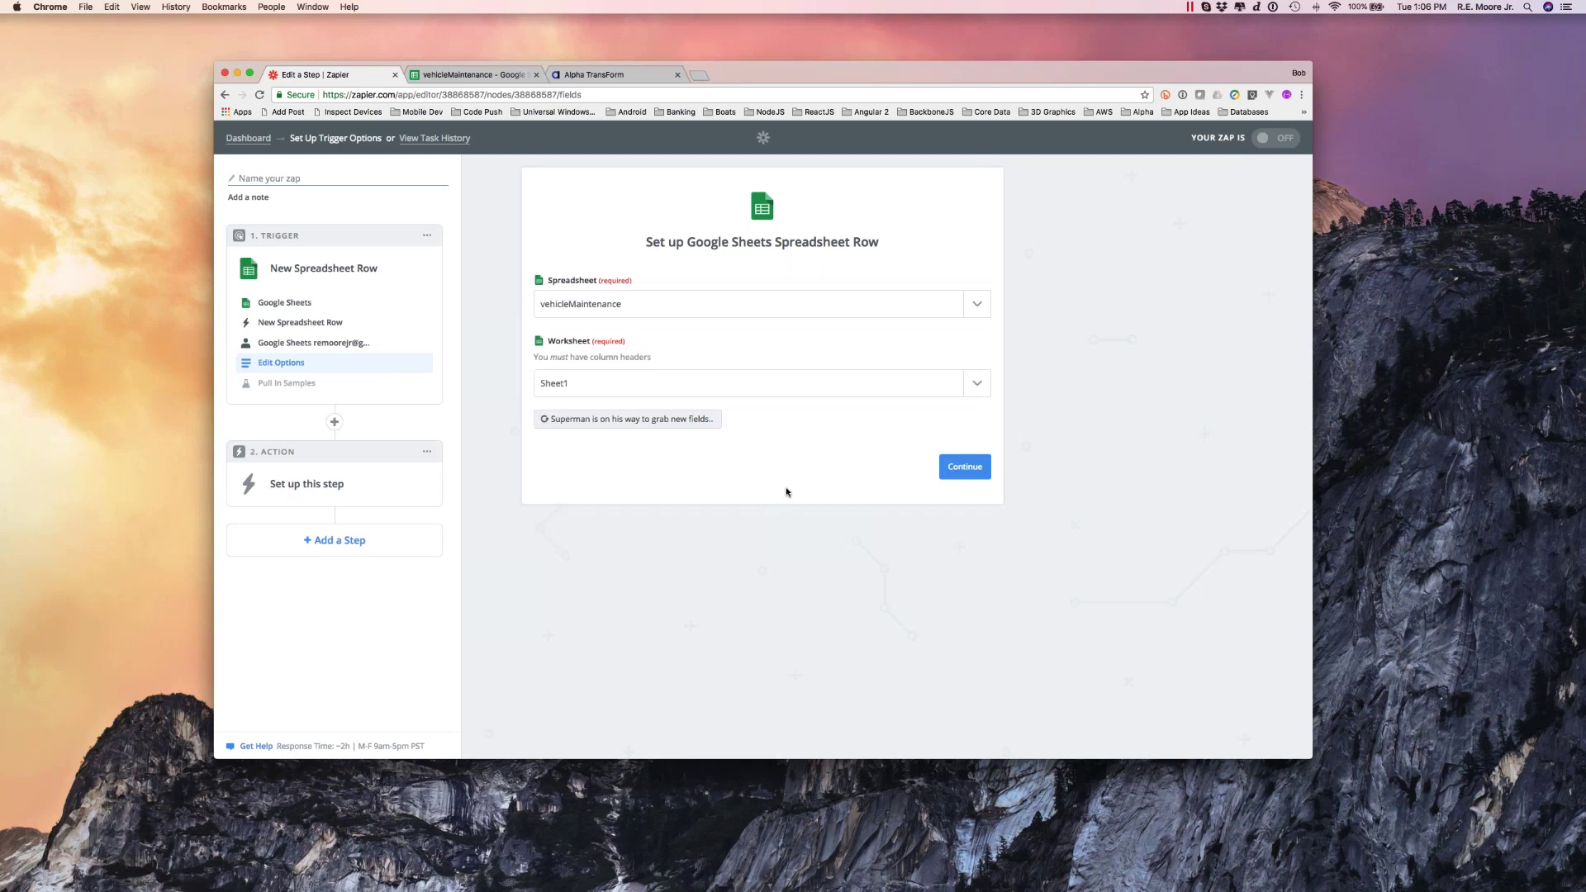
click(964, 466)
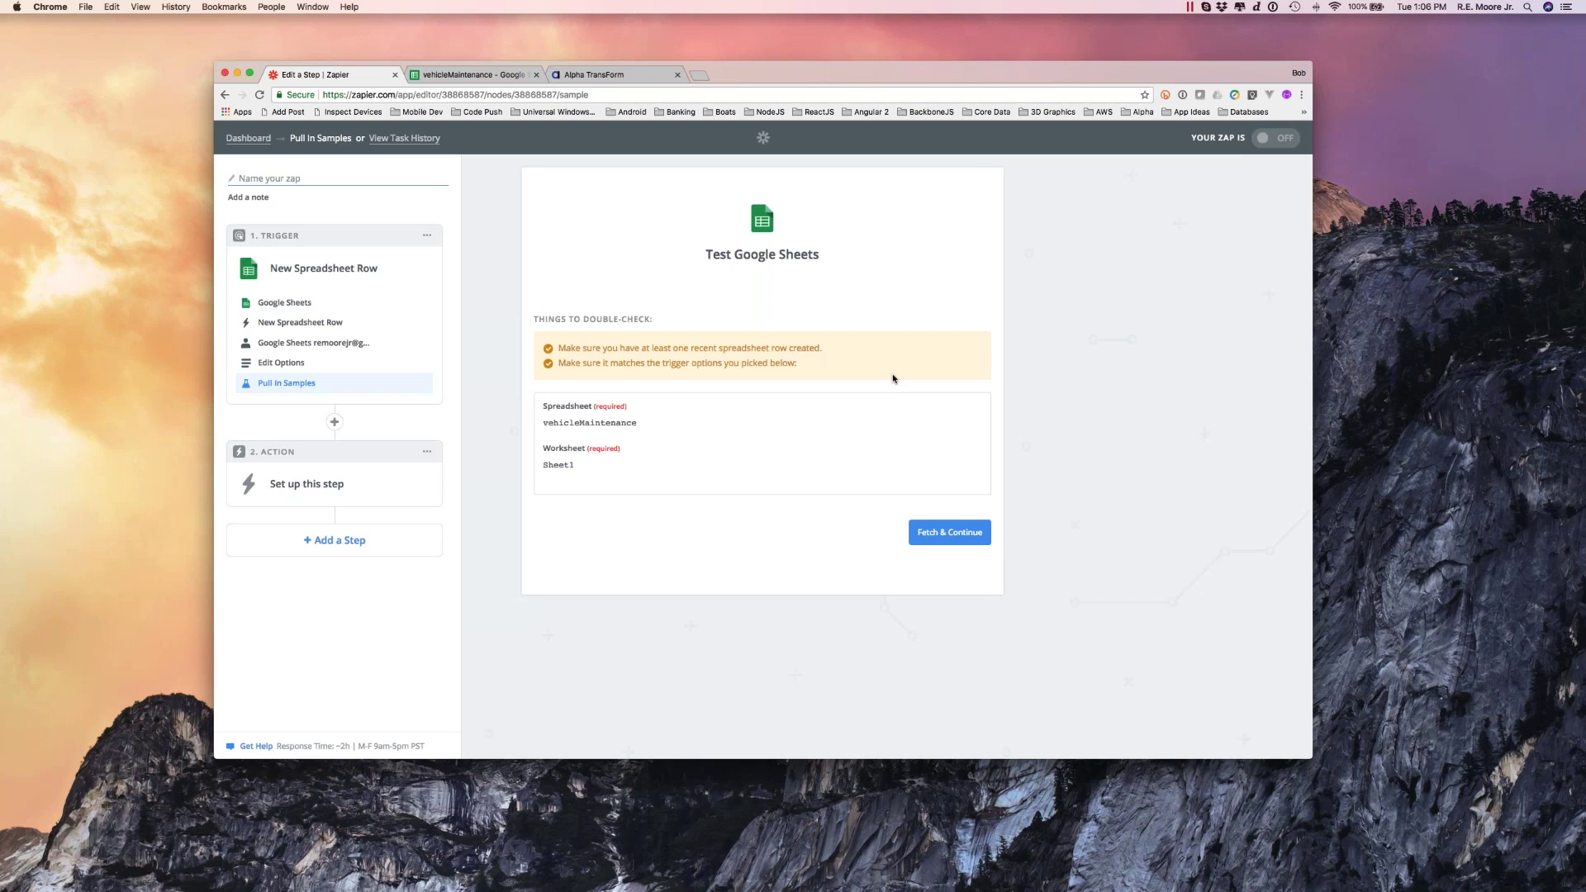
- Fetch a sample row from Google Sheets, review its column values, and accept it to finish the trigger
click(945, 538)
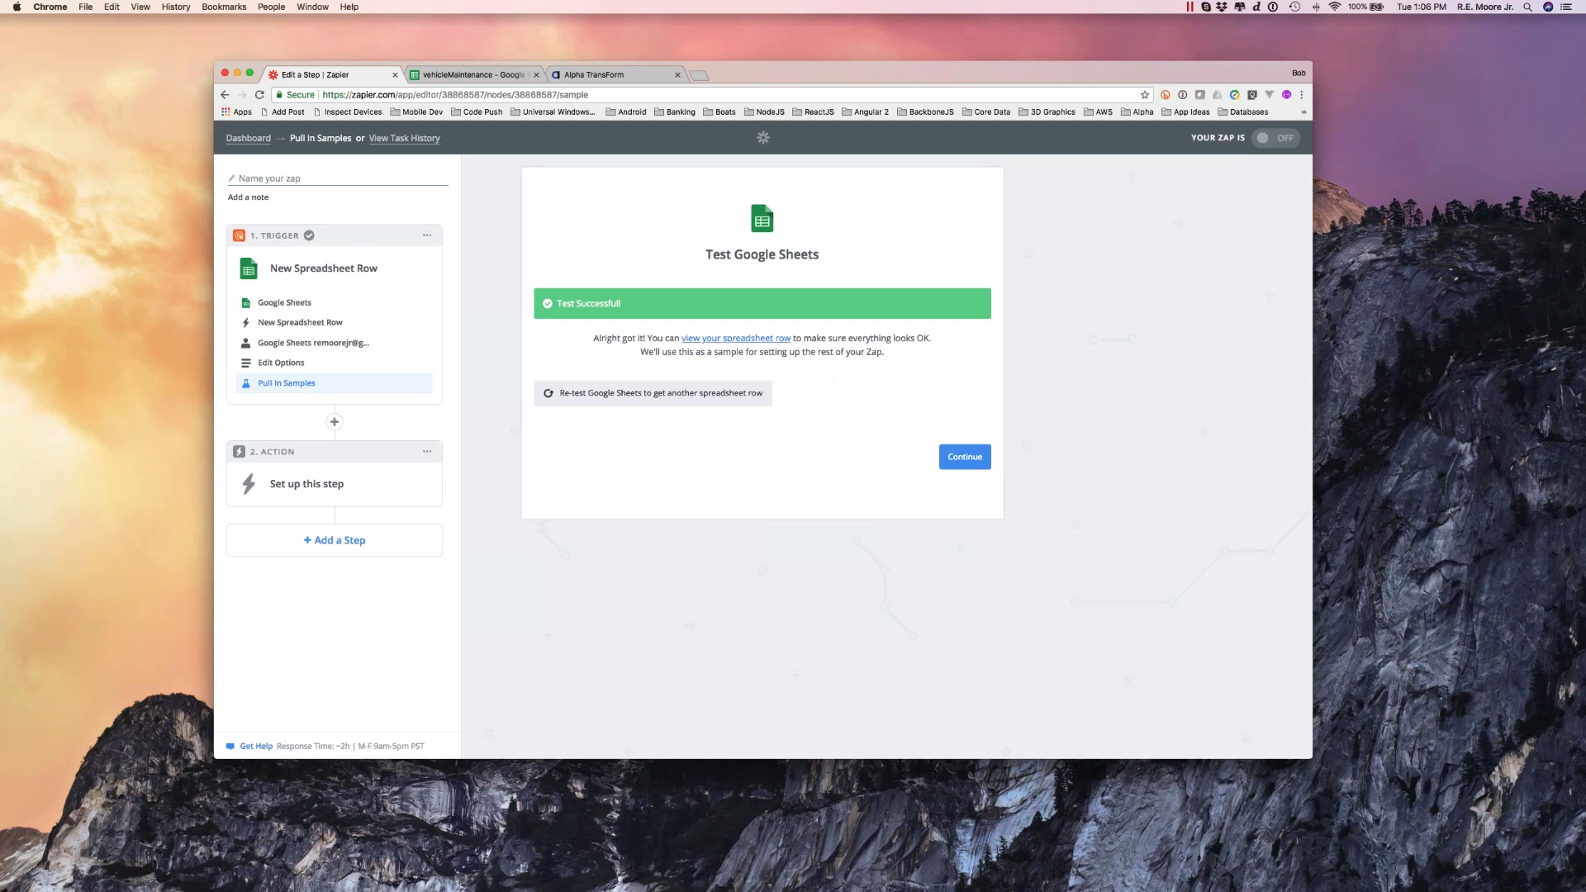
click(744, 341)
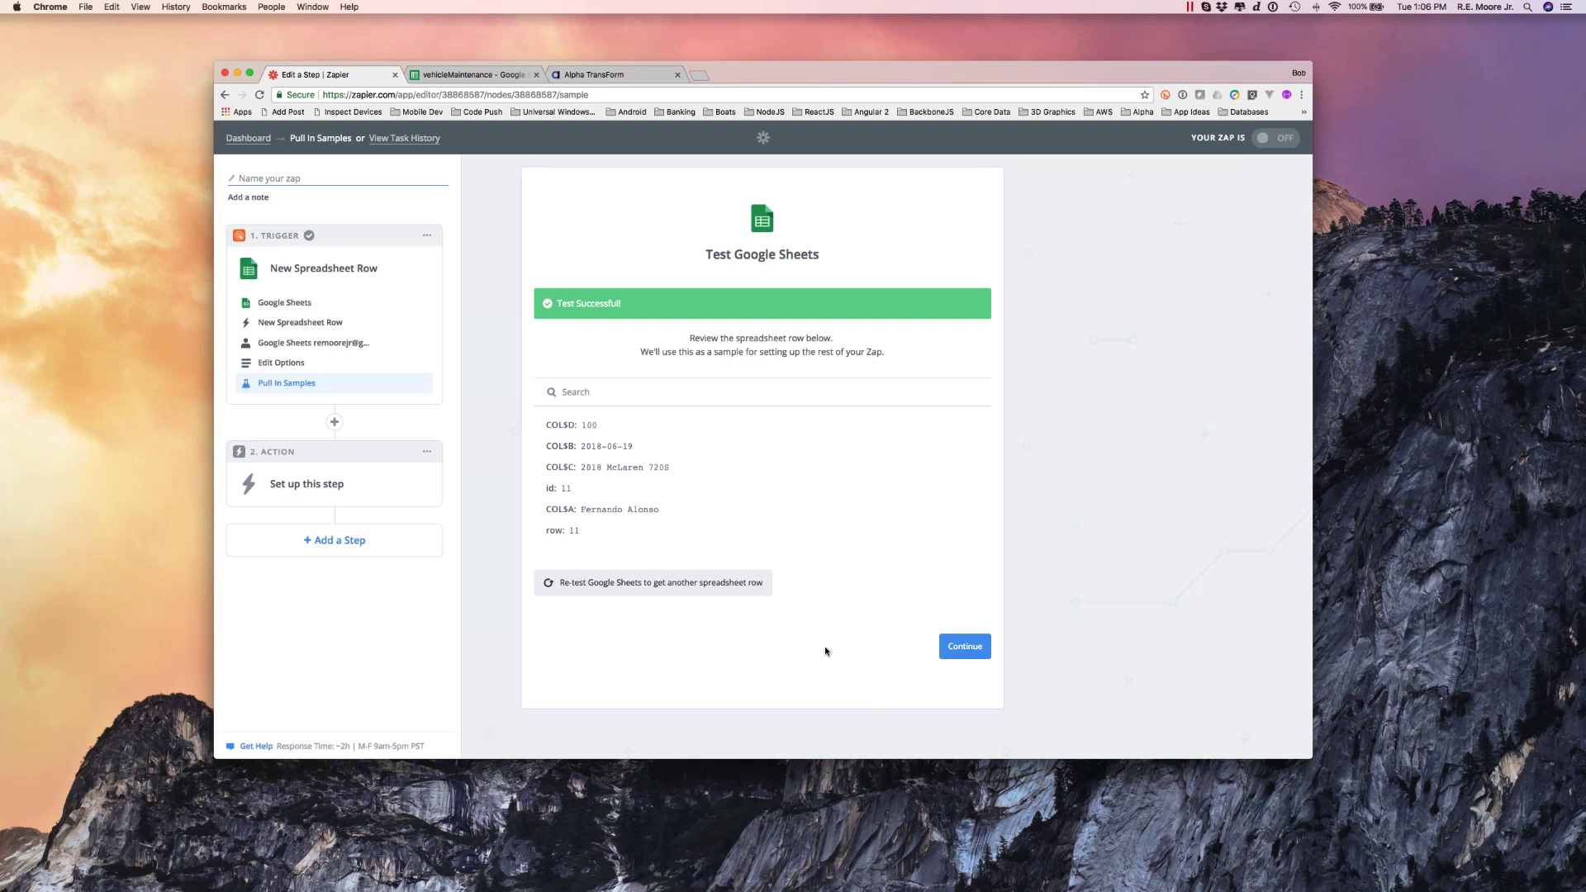
click(966, 648)
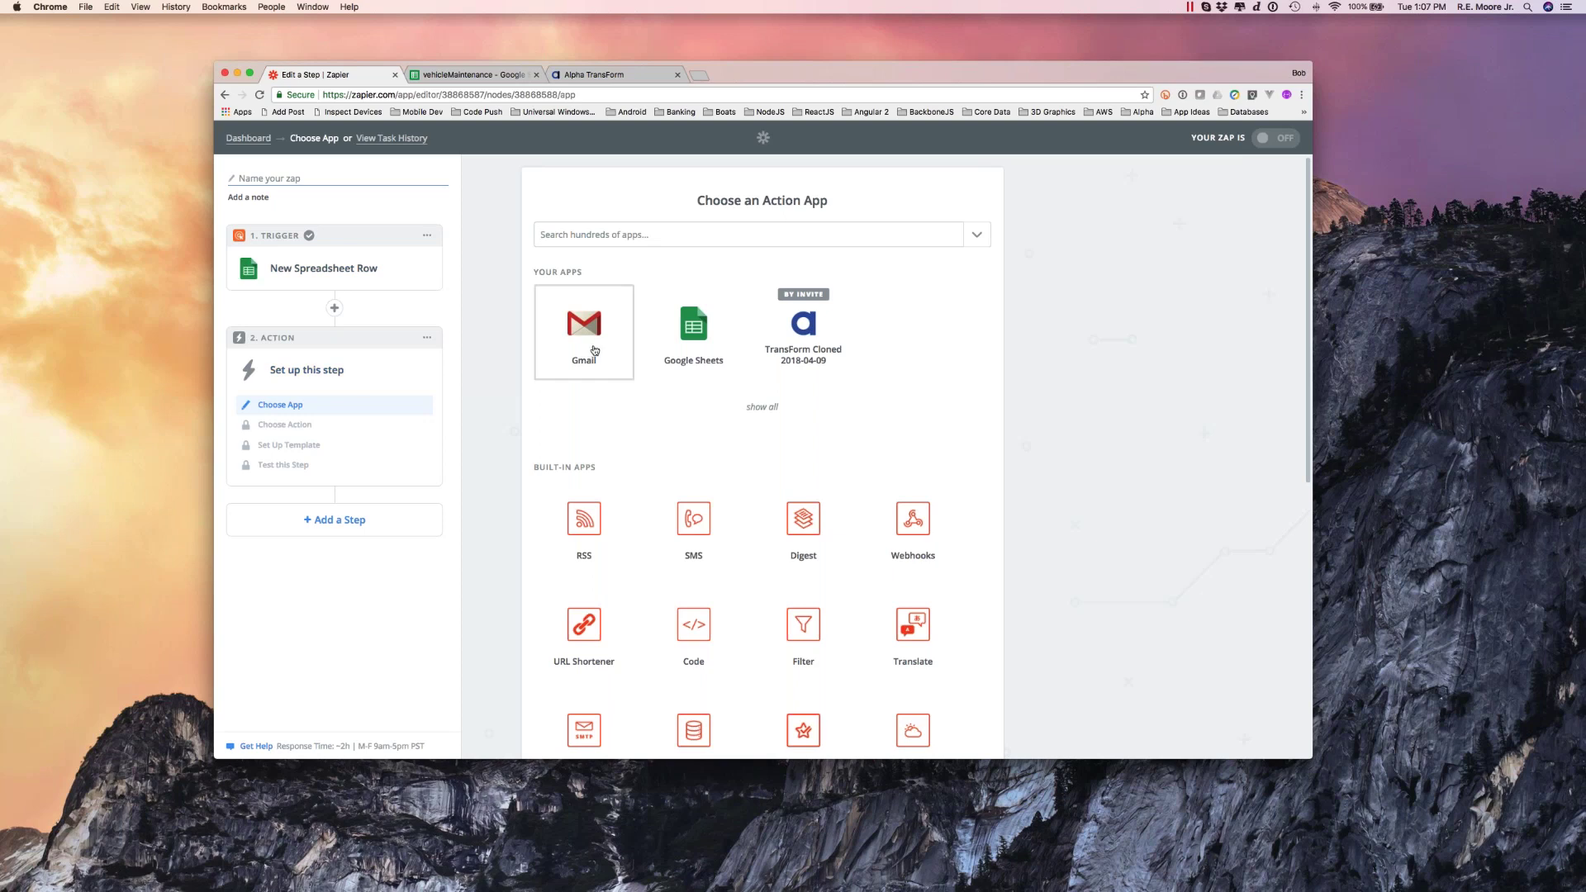
- Set the Zap's action to Create New Form Instance in TransForm Cloned 2018-04-09
click(816, 339)
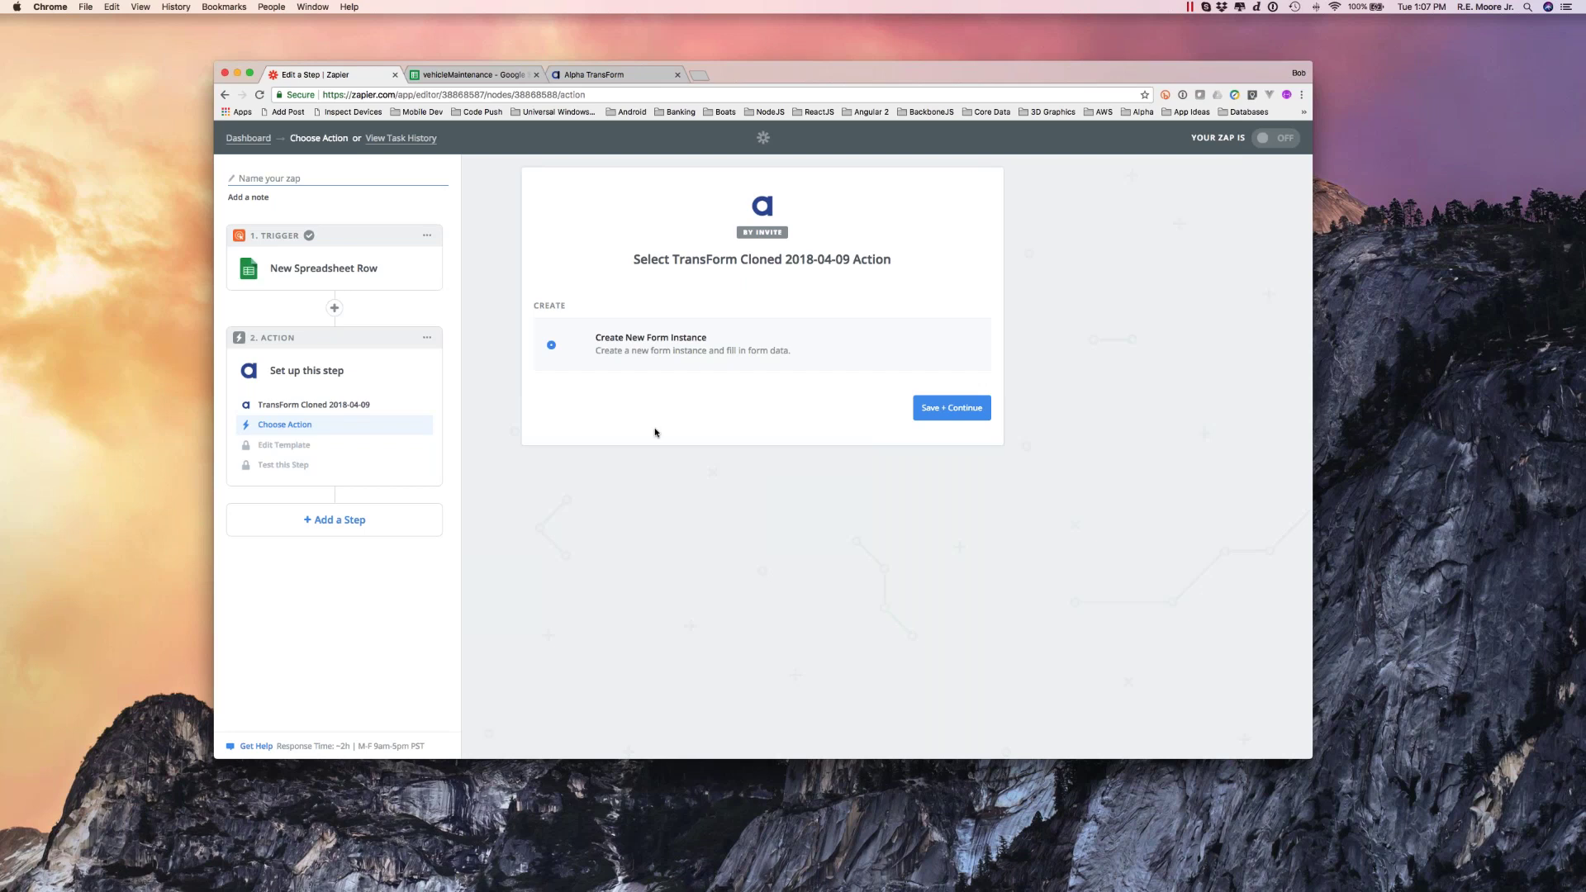
click(943, 413)
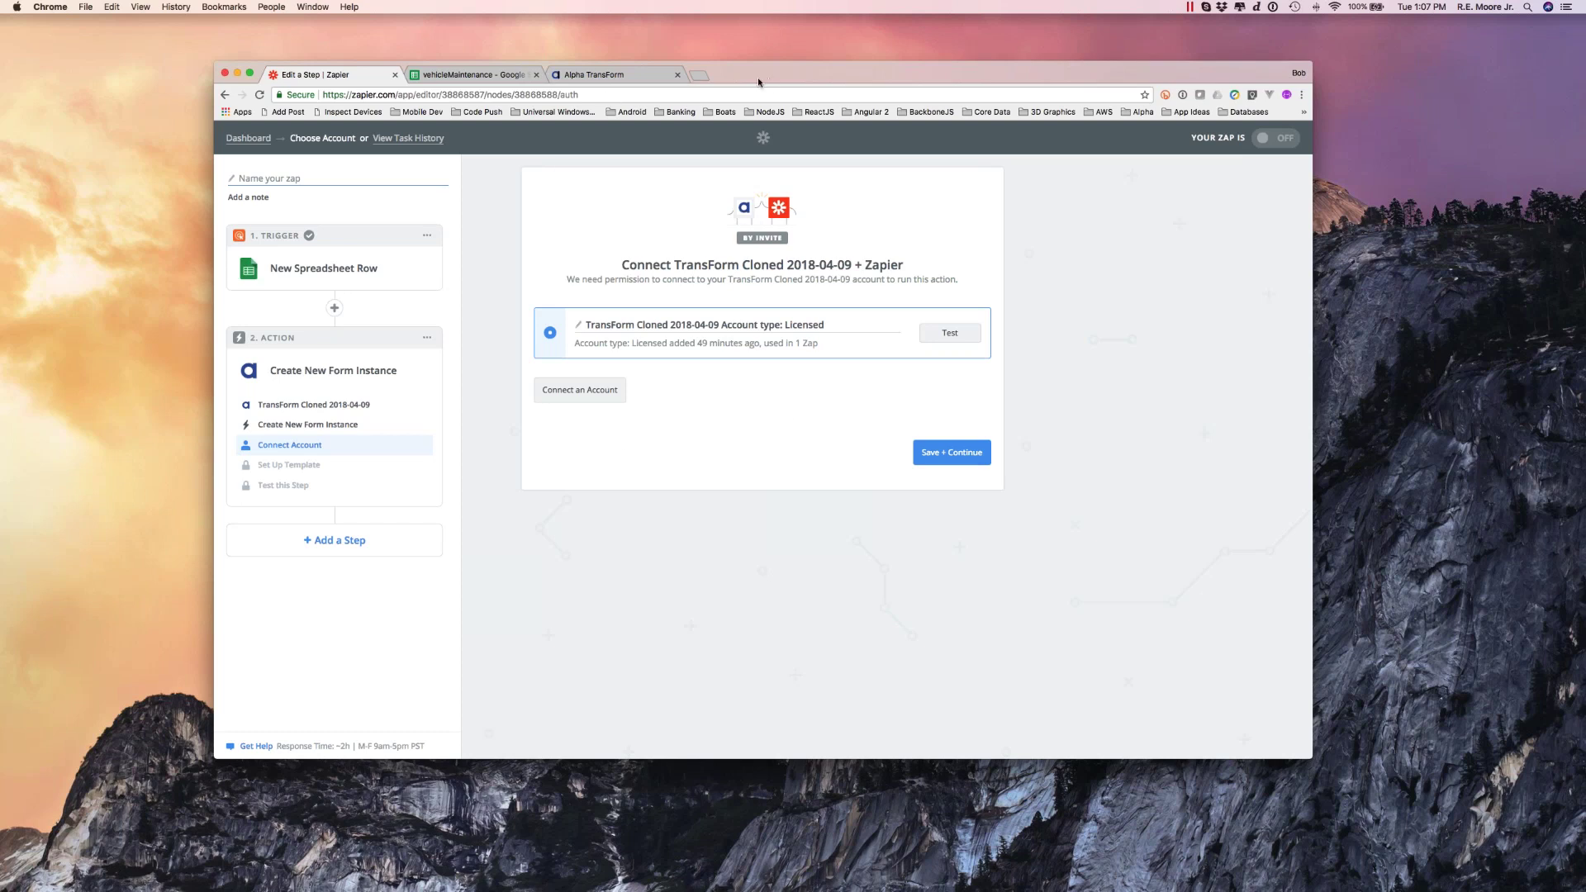
click(624, 79)
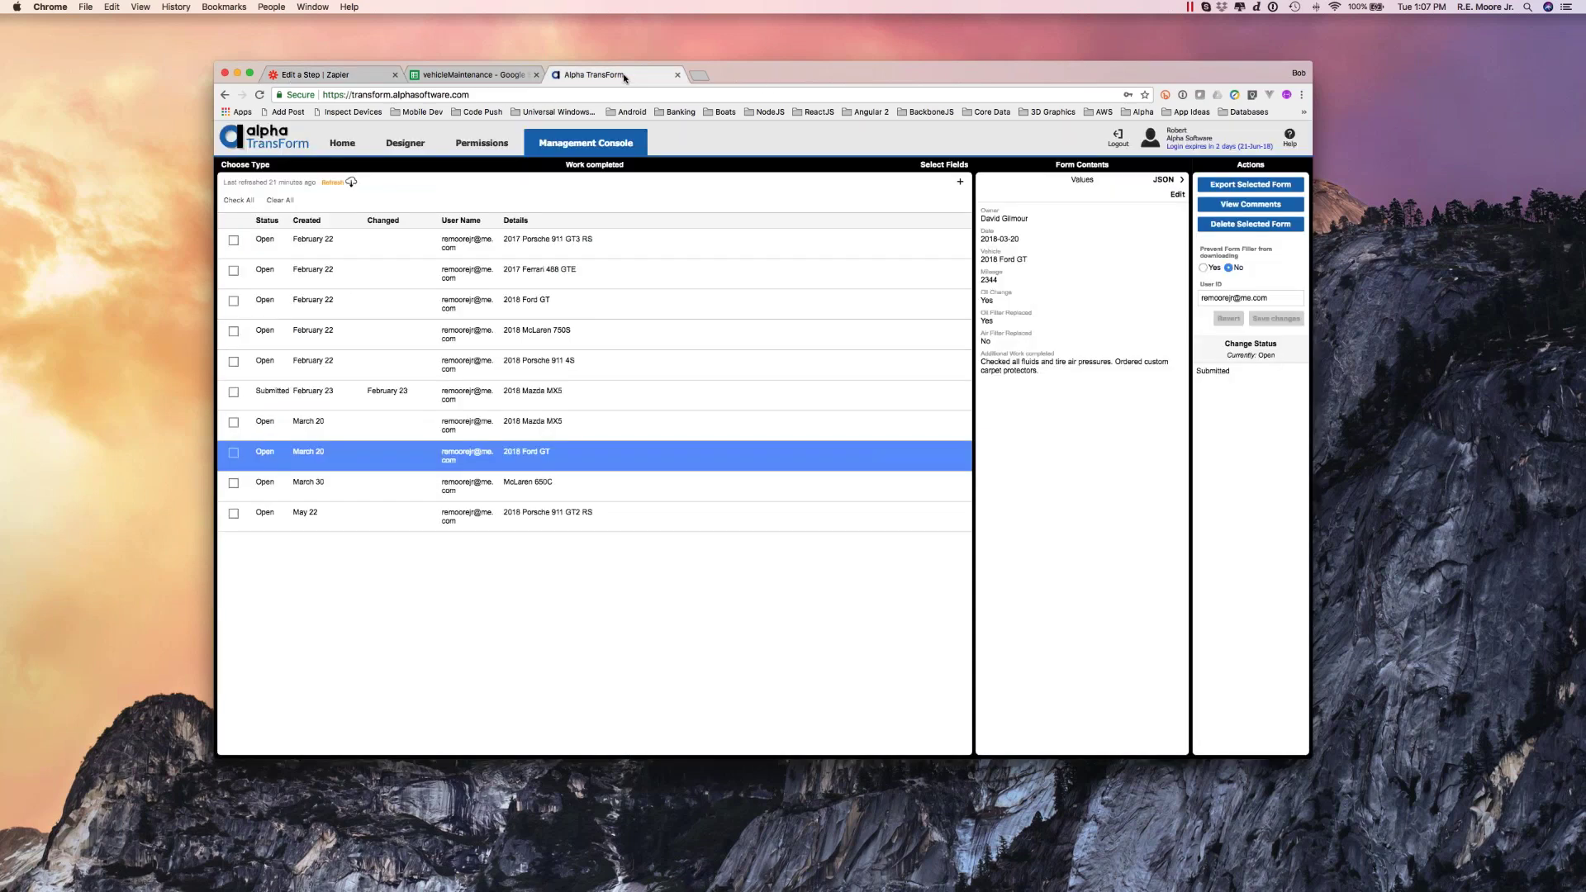
click(348, 146)
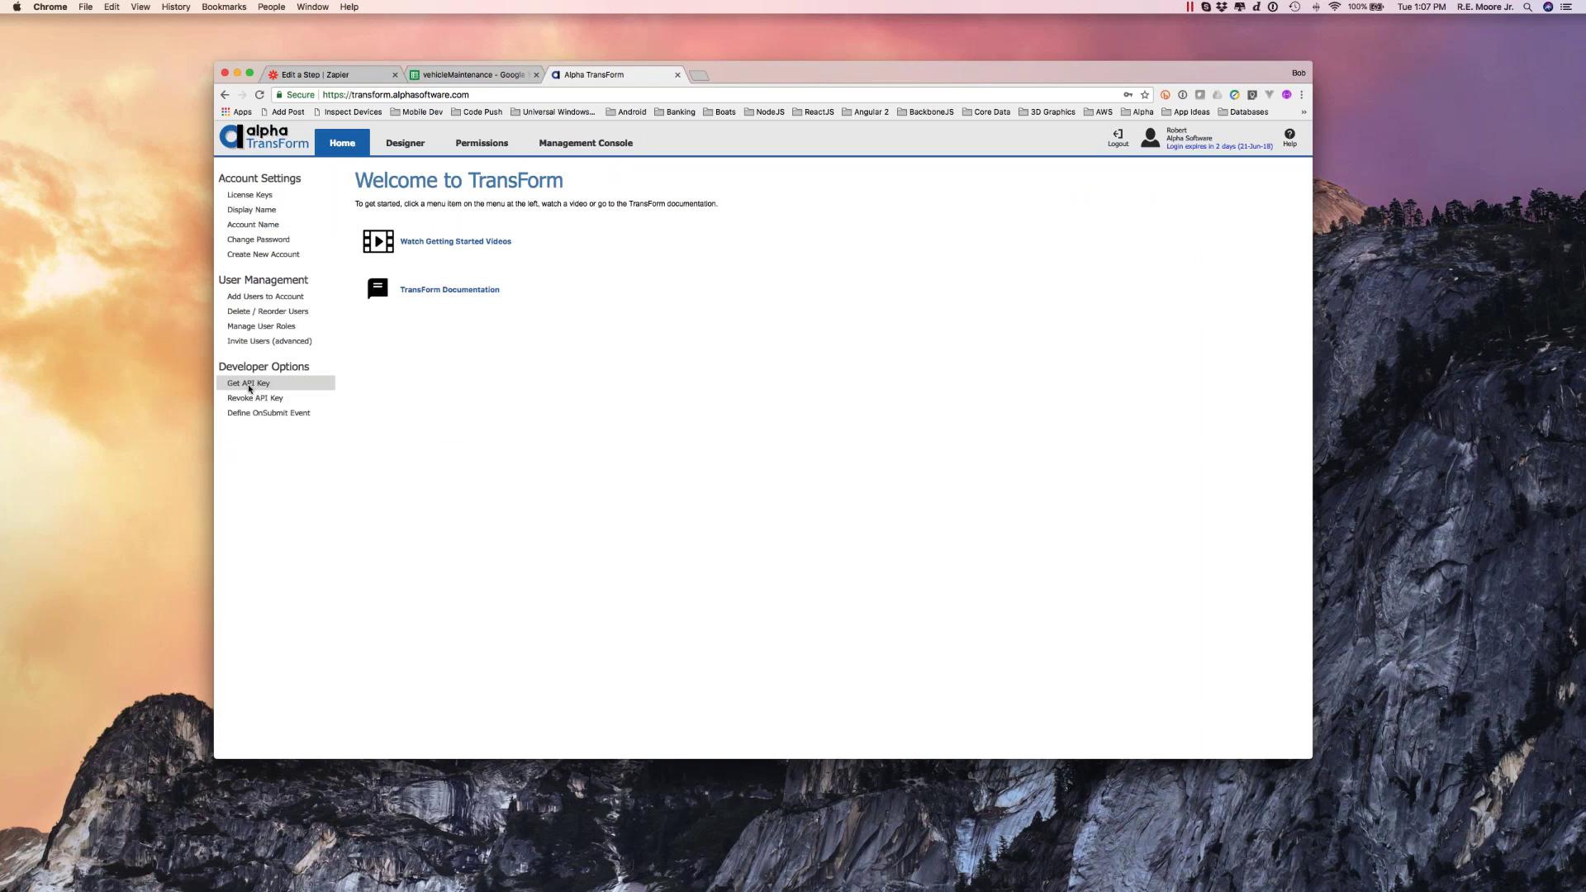
click(250, 387)
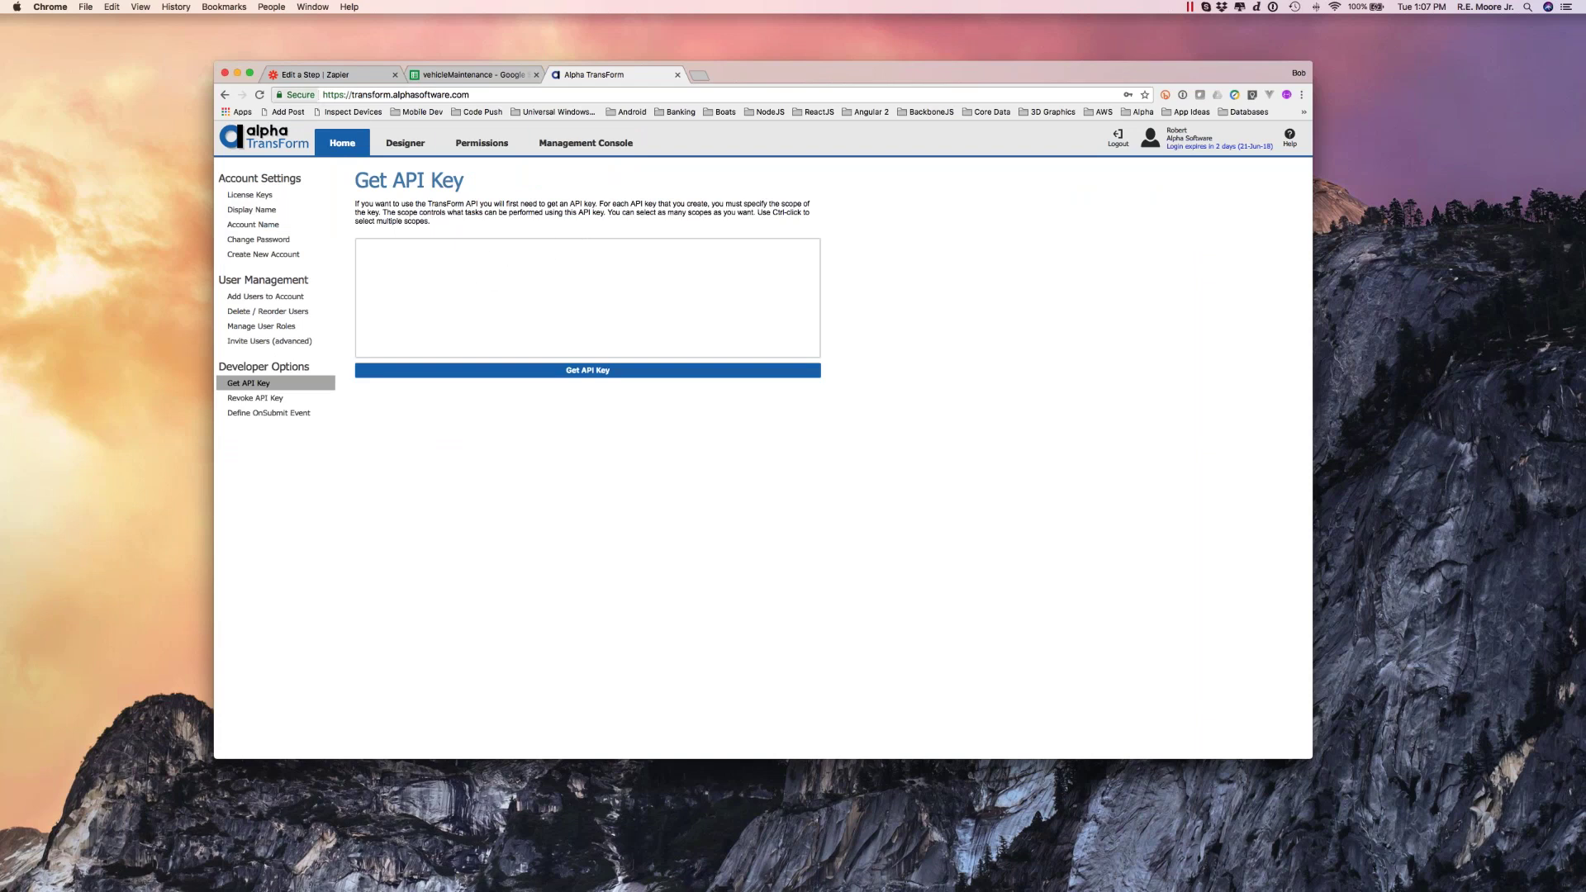
click(334, 80)
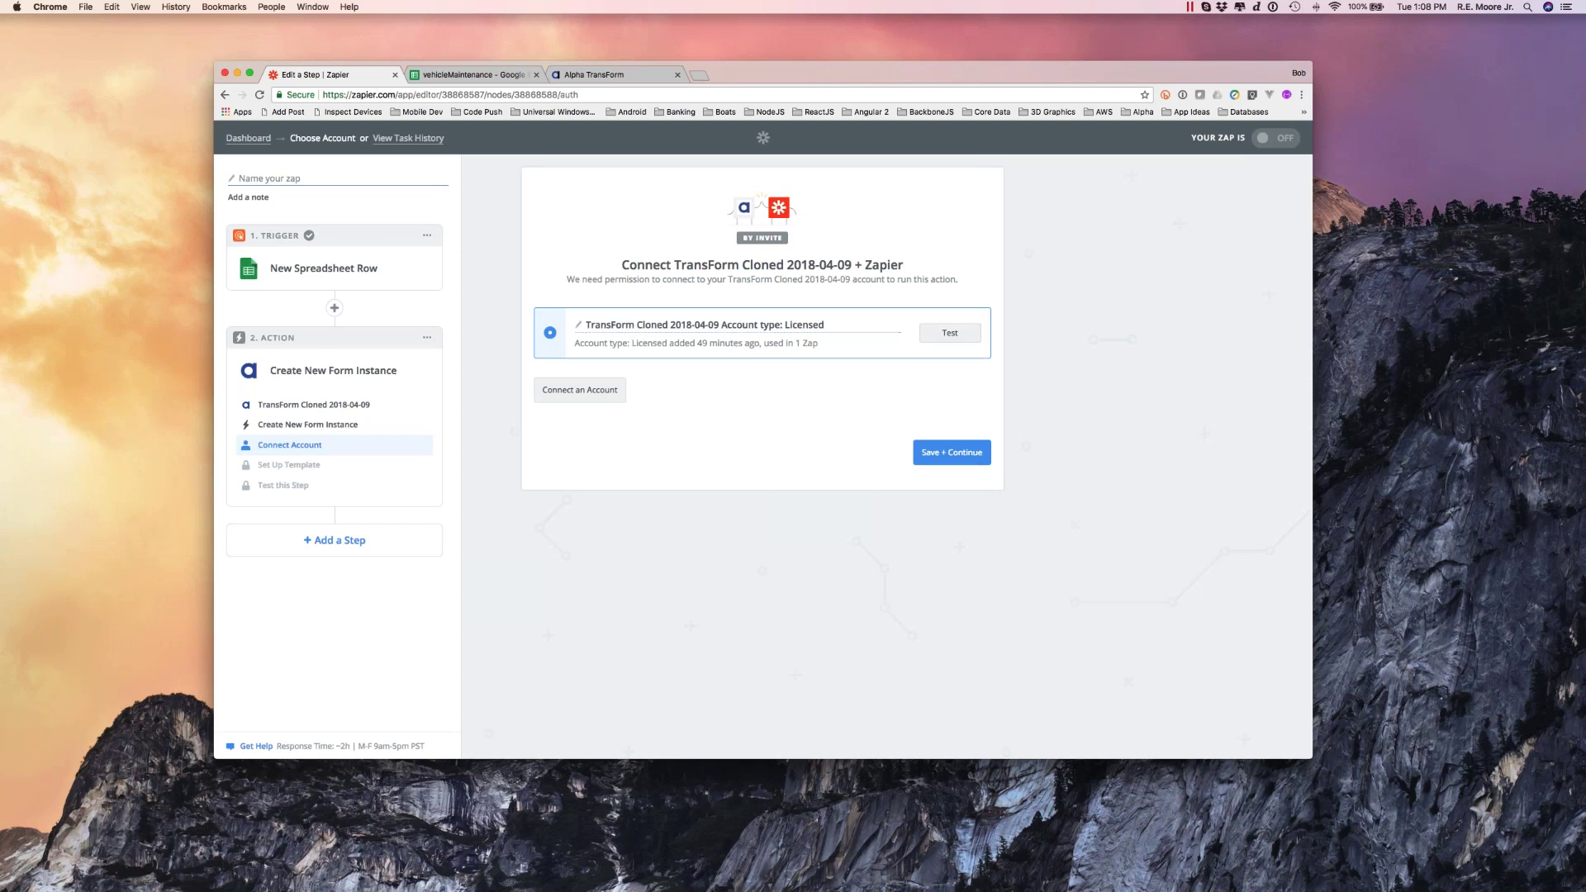
- Accept the licensed TransForm account, set the form name to Work completed, and choose the alphasoftware.com user as the one entering the data
click(952, 453)
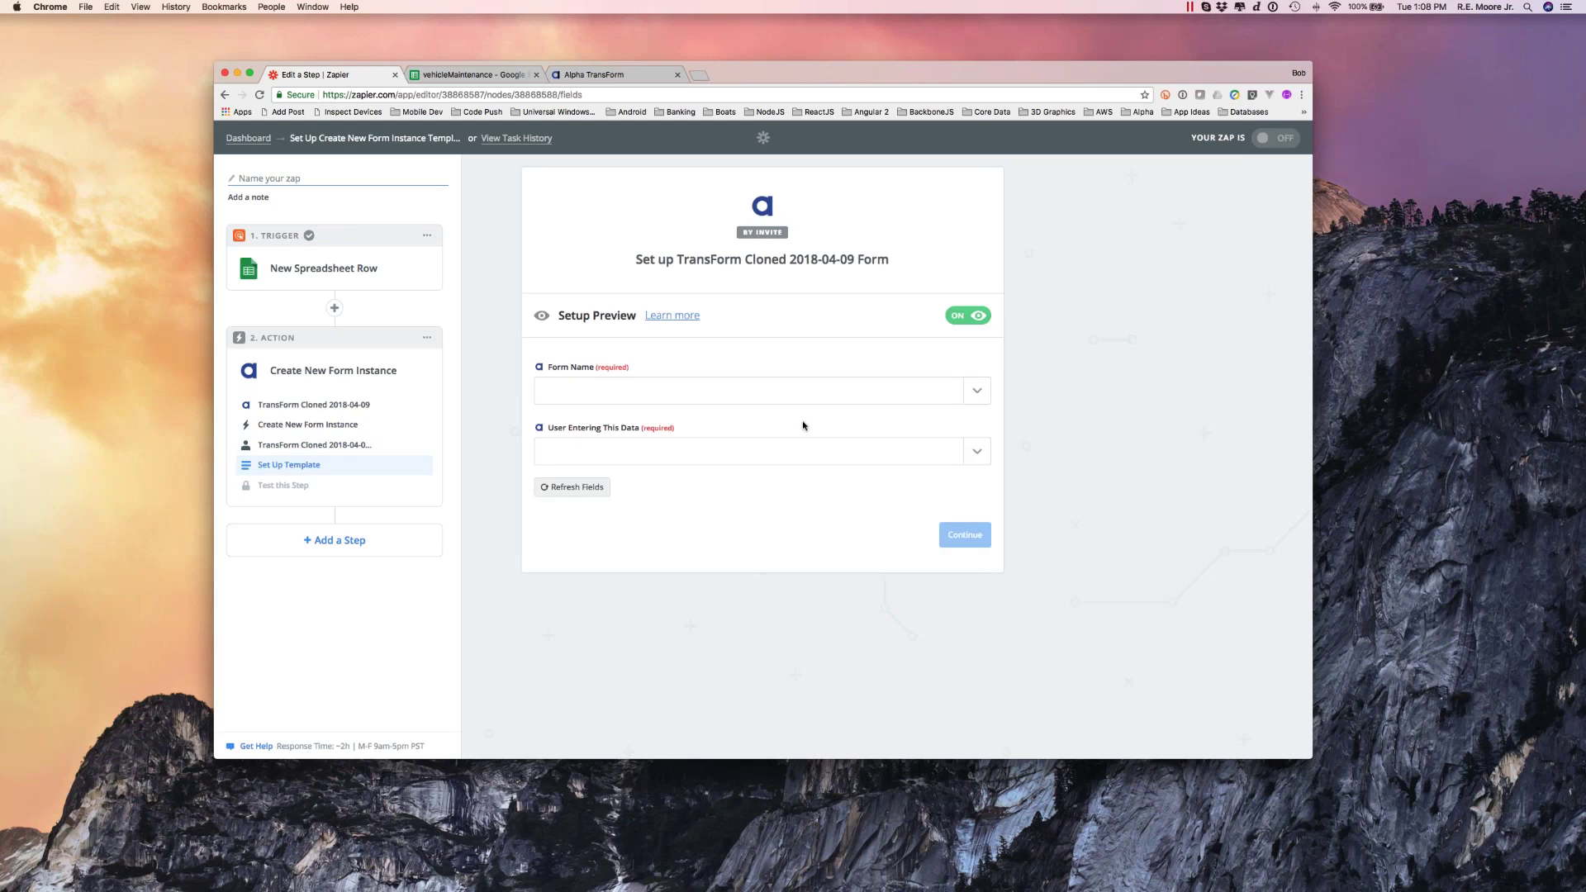
click(978, 392)
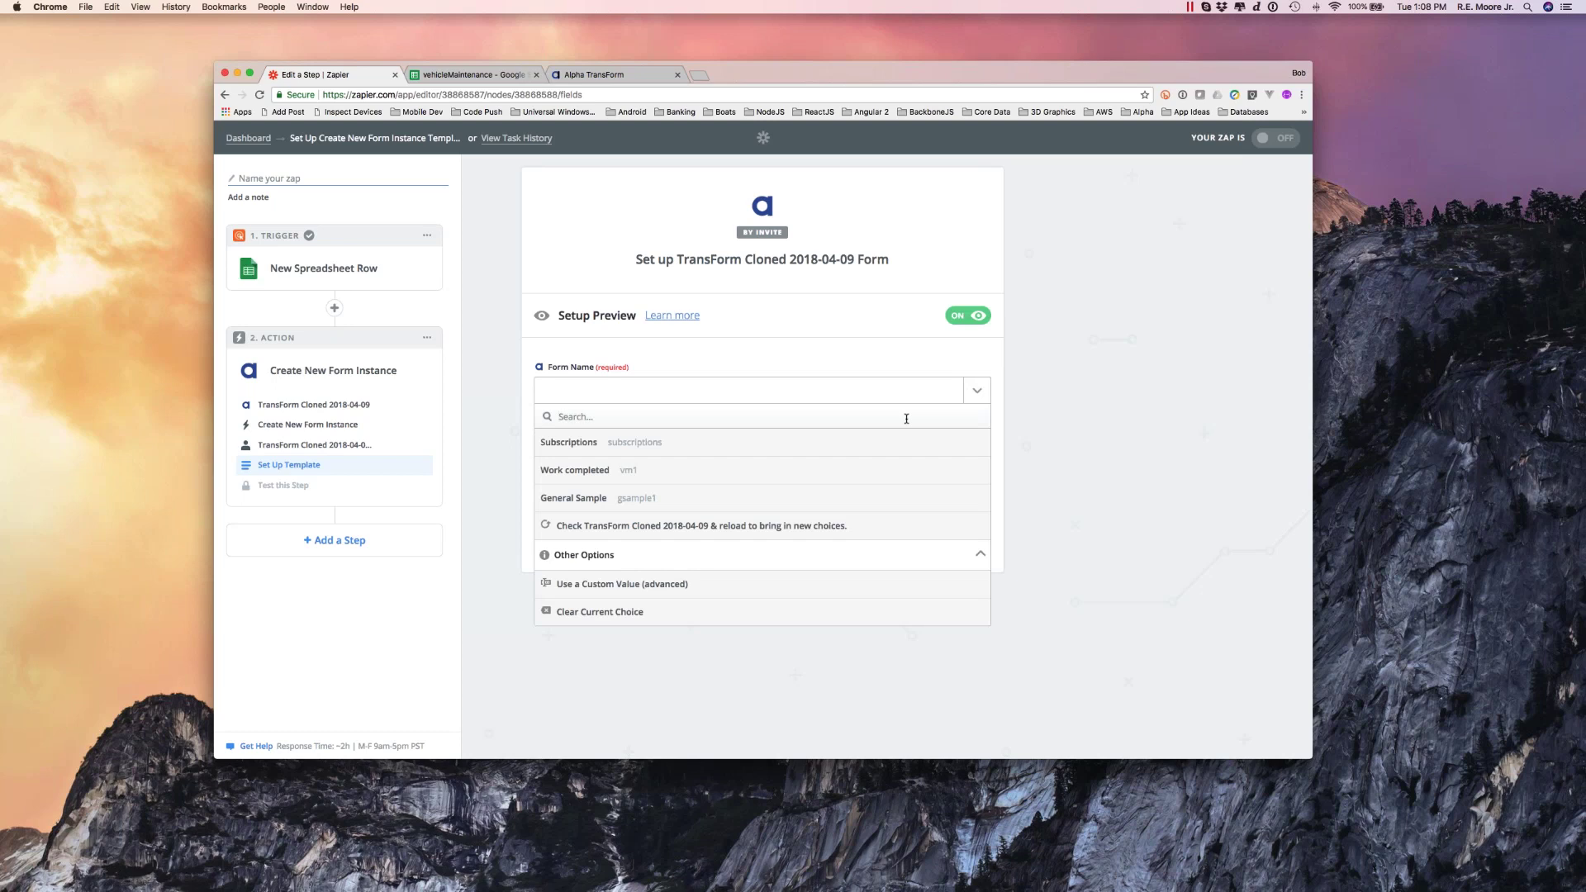
click(799, 475)
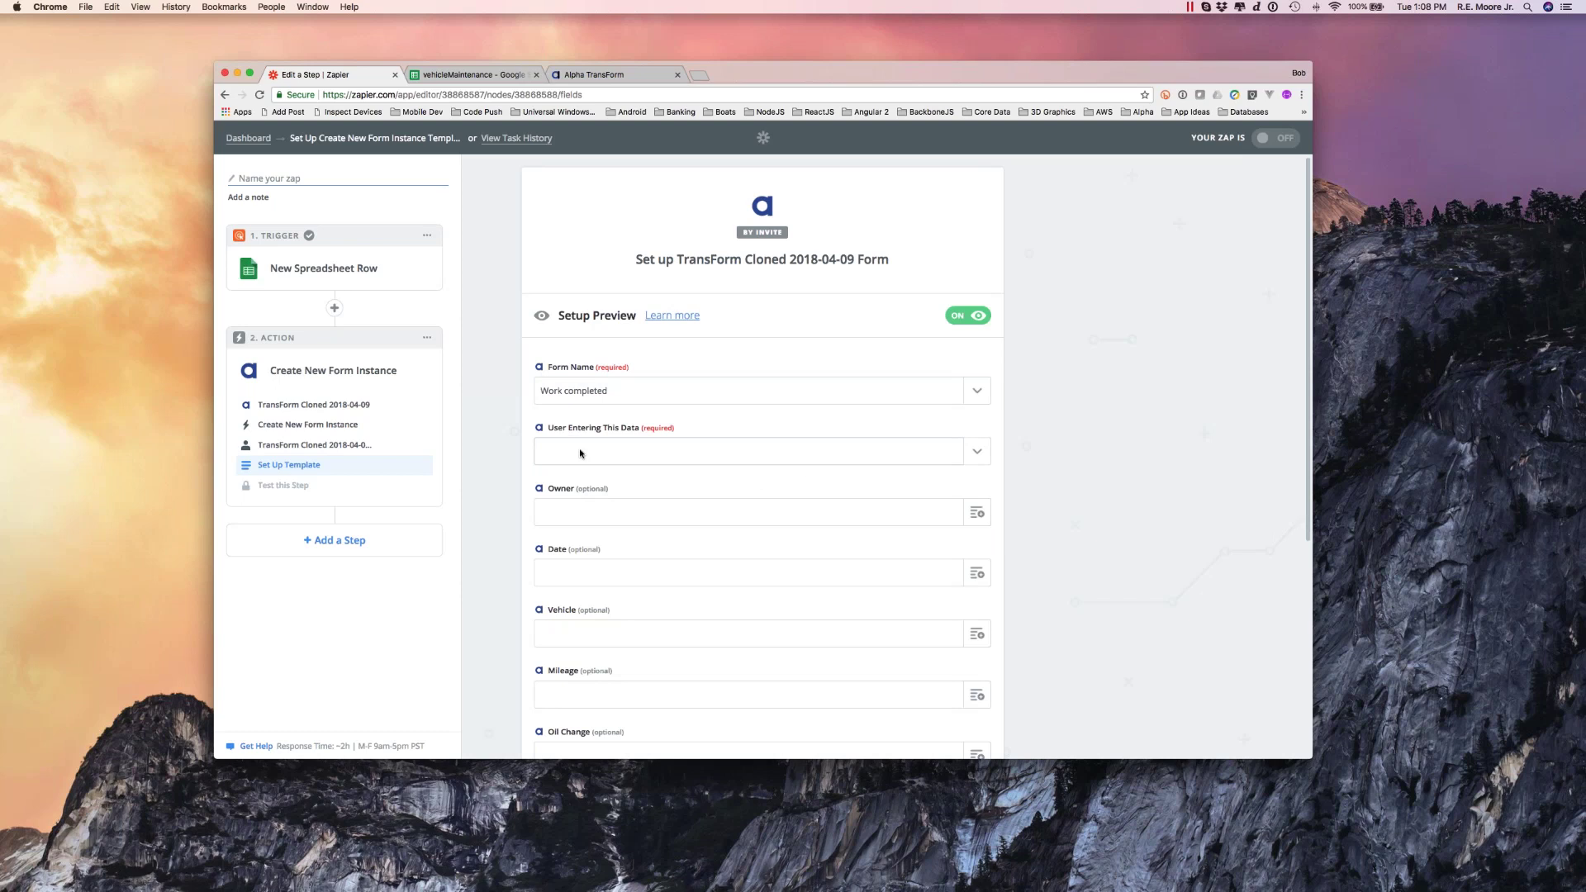
click(976, 453)
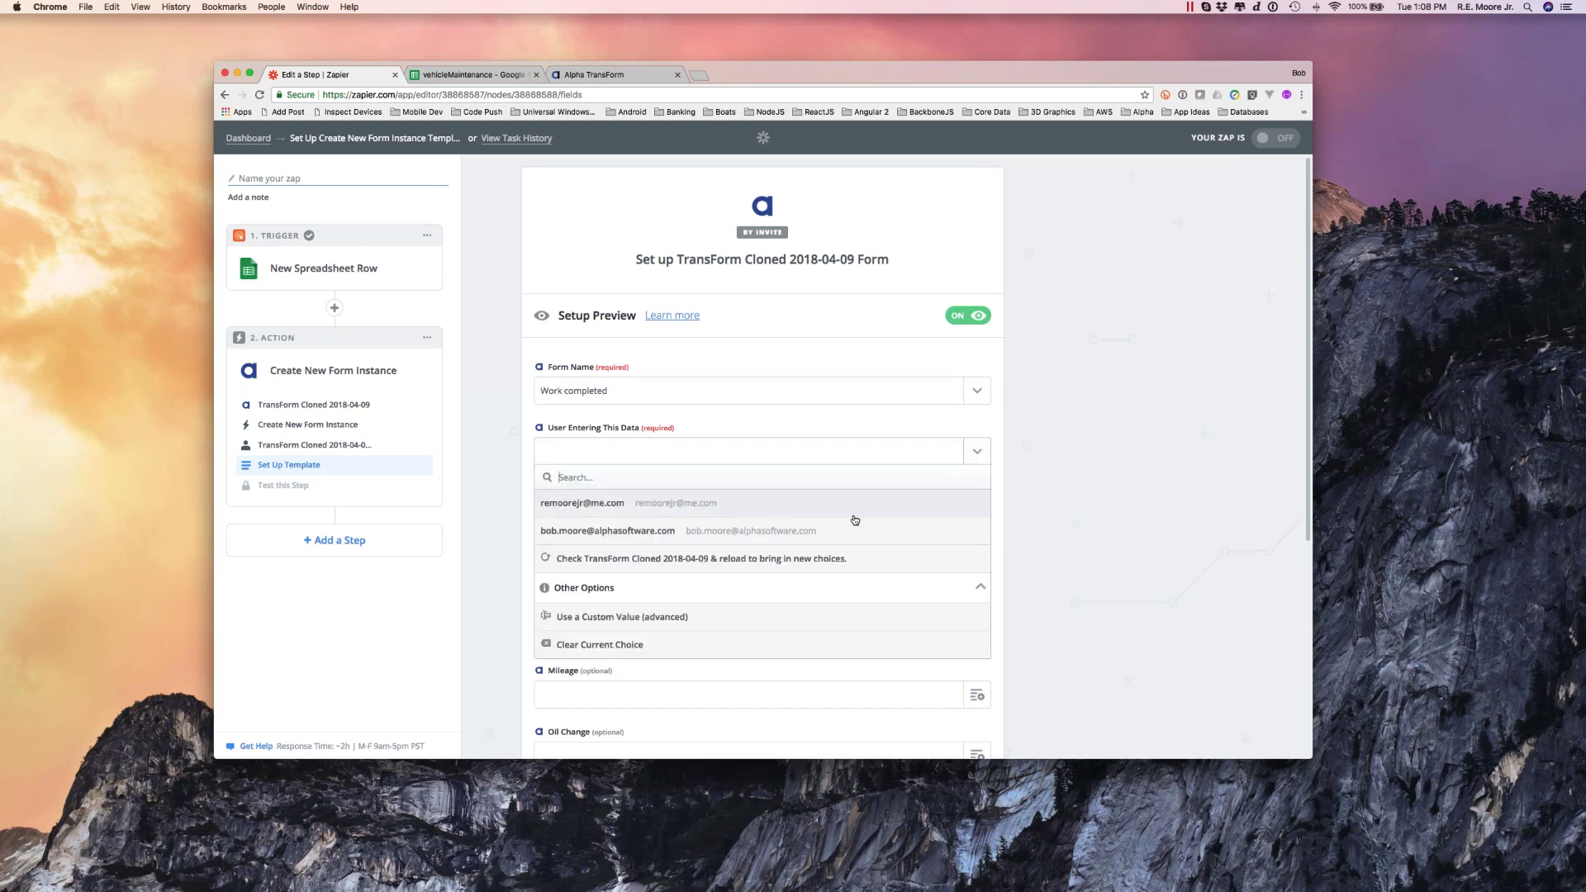
click(852, 531)
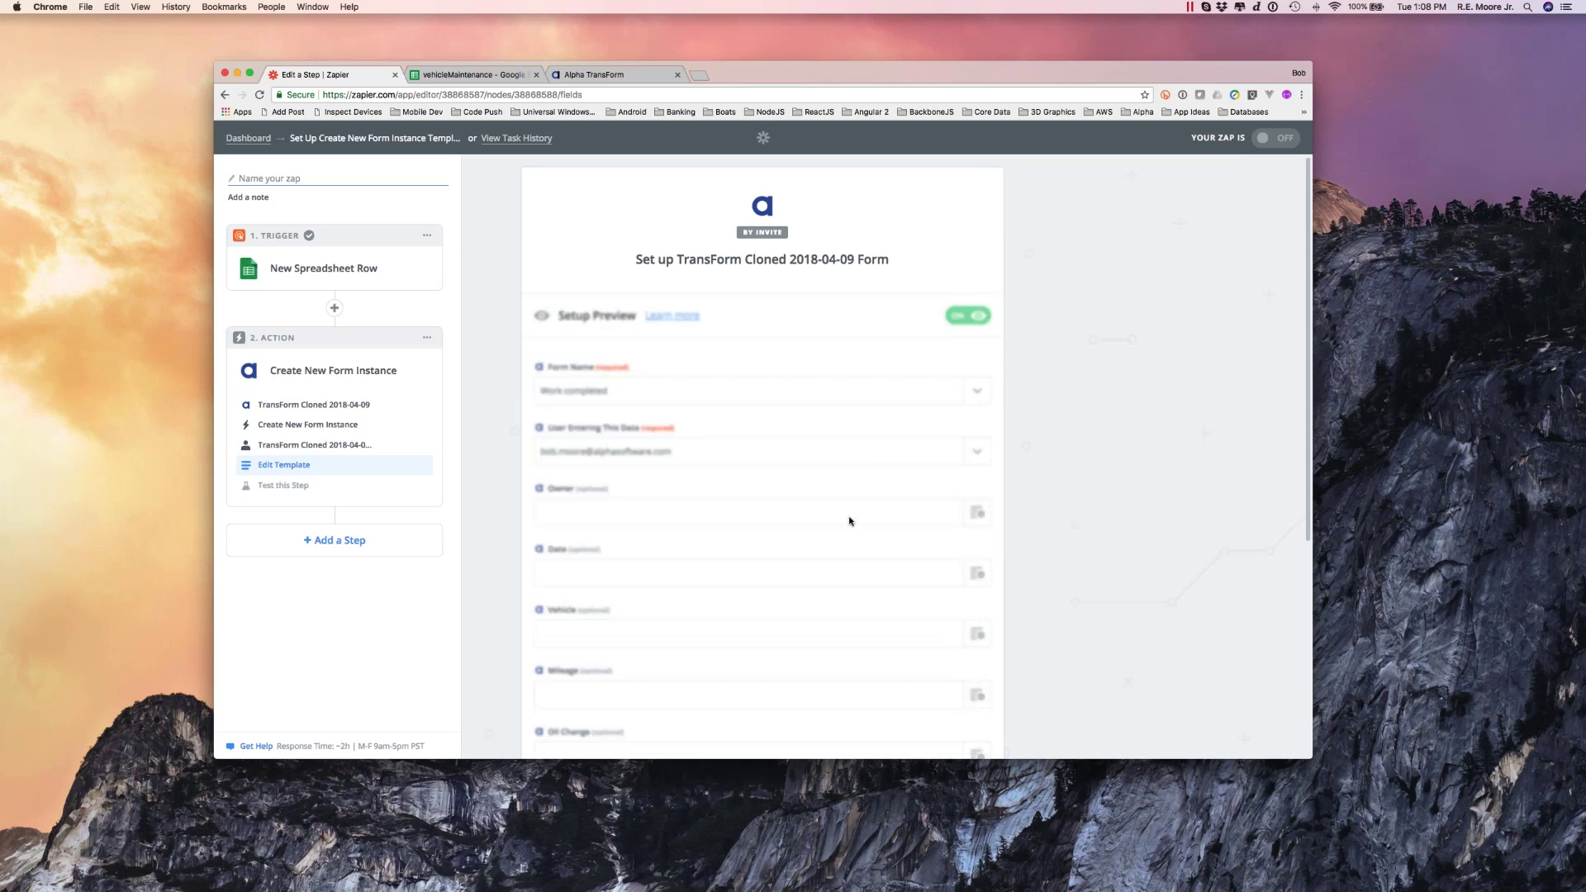
- Look up the Work completed form's fields in the Alpha TransForm designer, and return to the Zap's action template
click(771, 522)
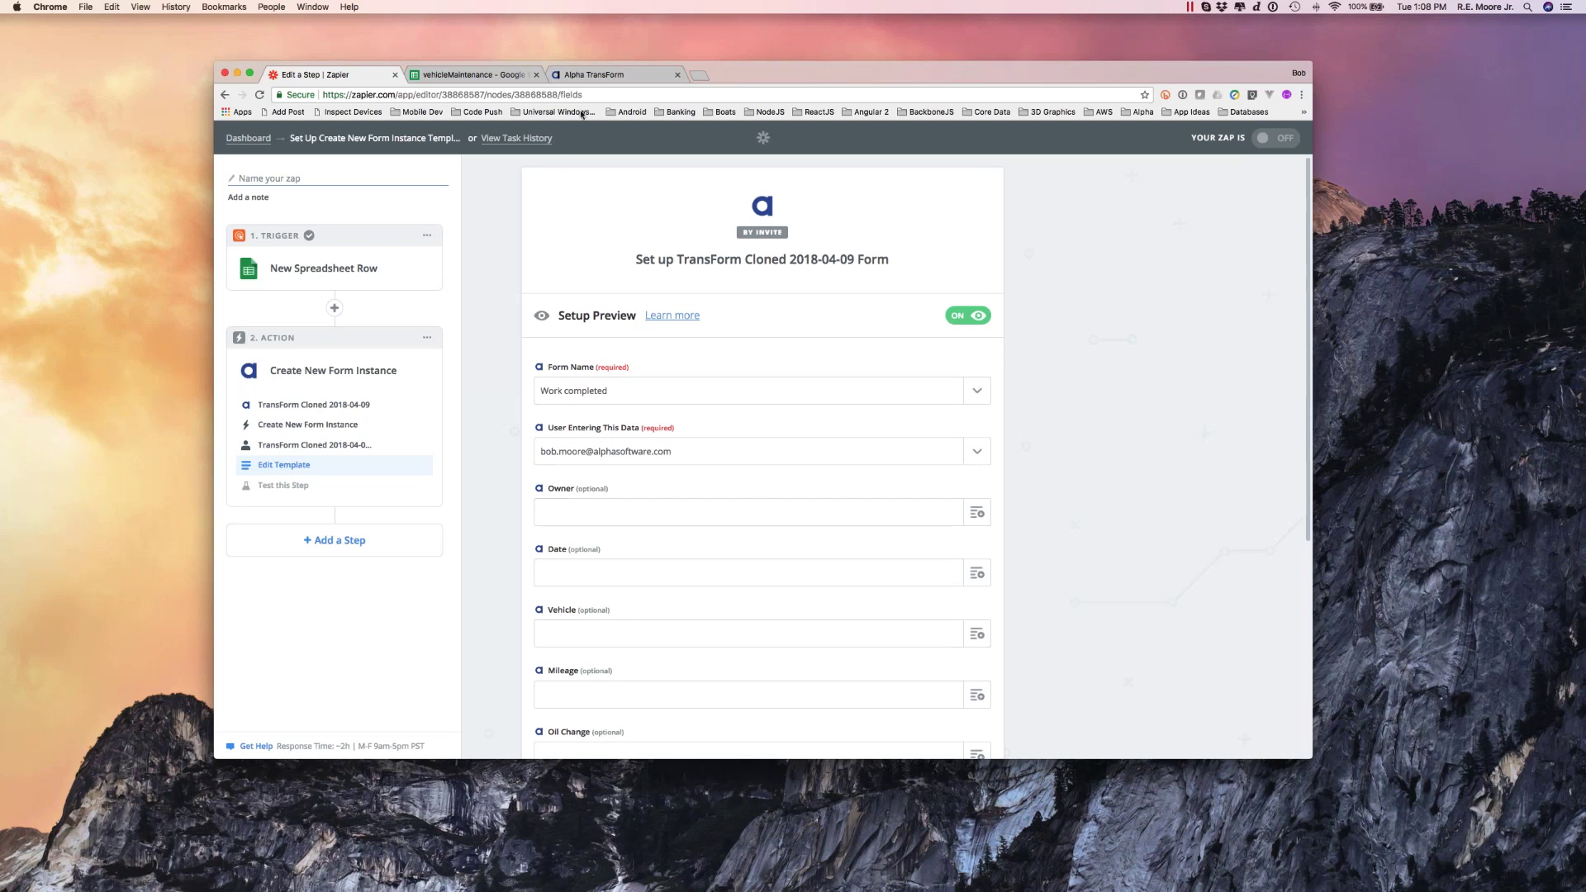
click(593, 75)
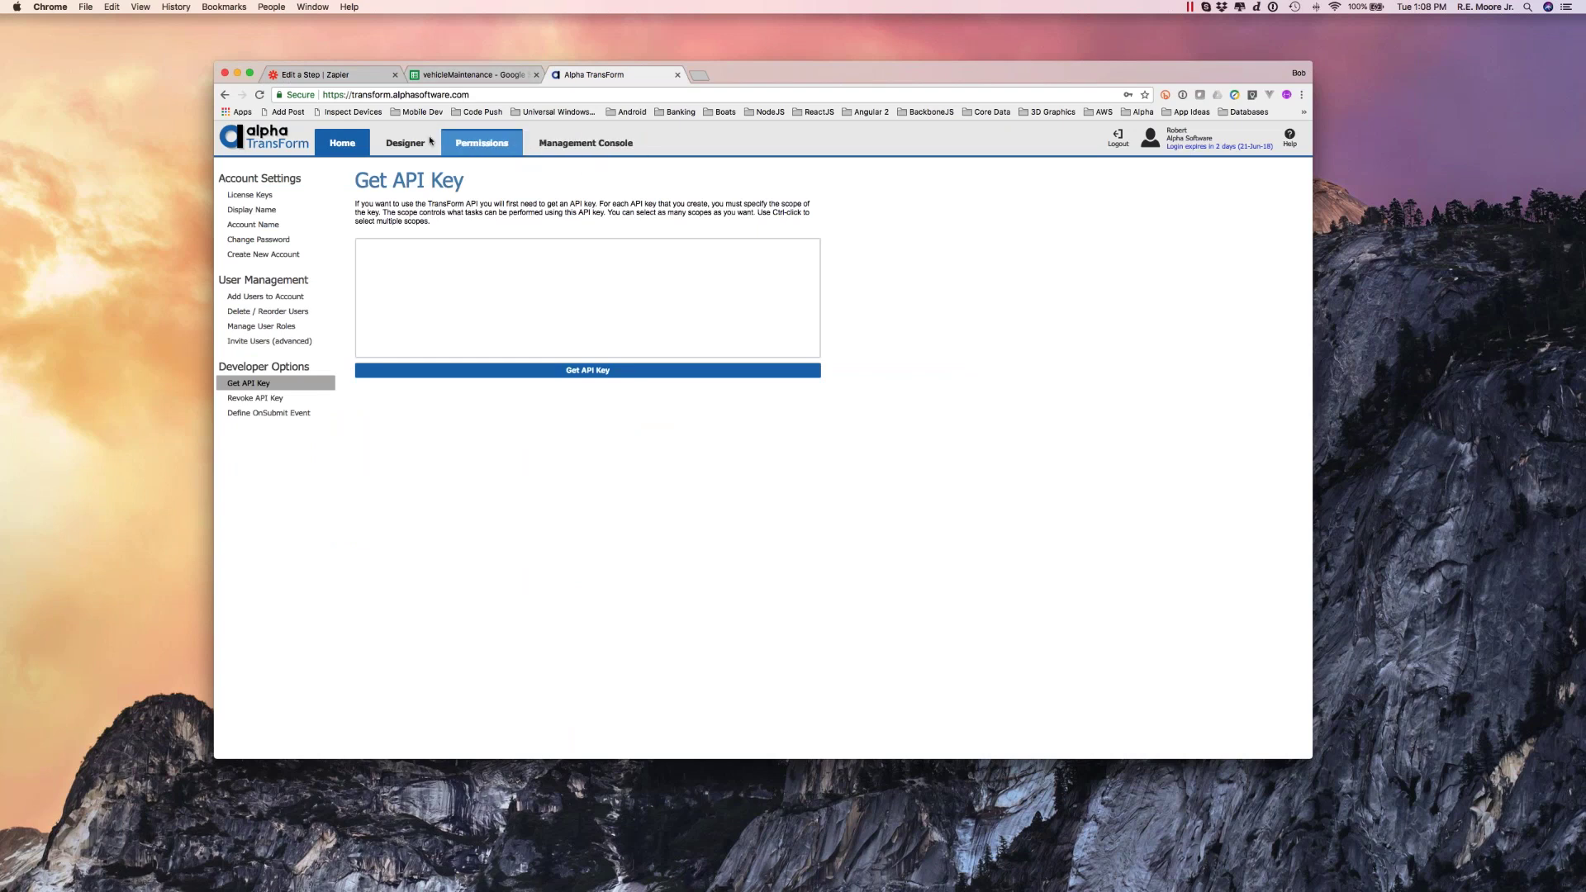
click(405, 143)
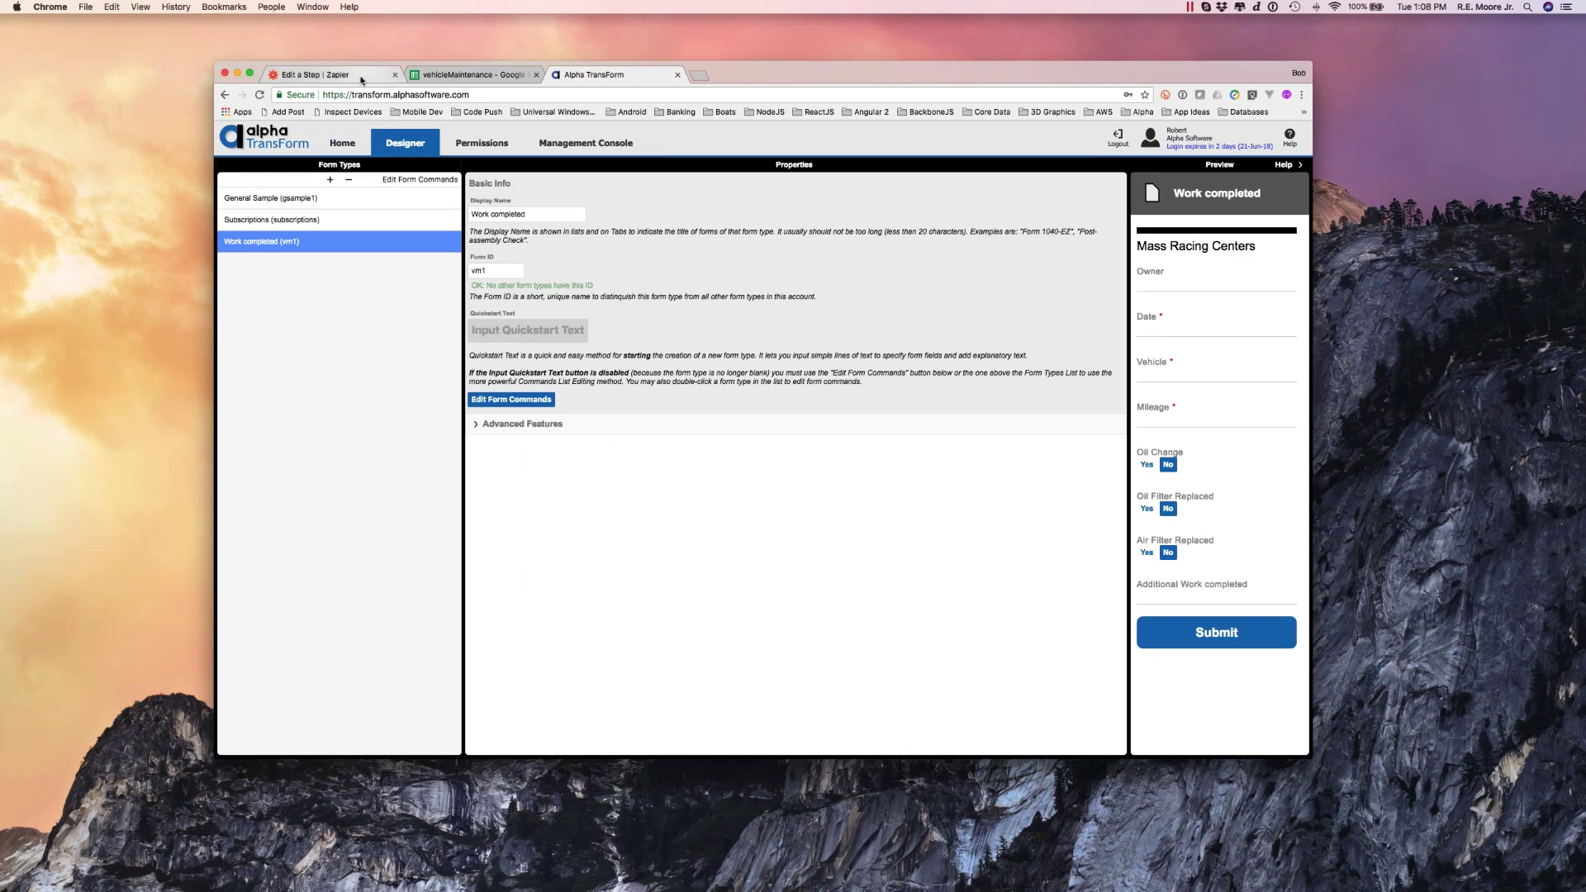
click(328, 74)
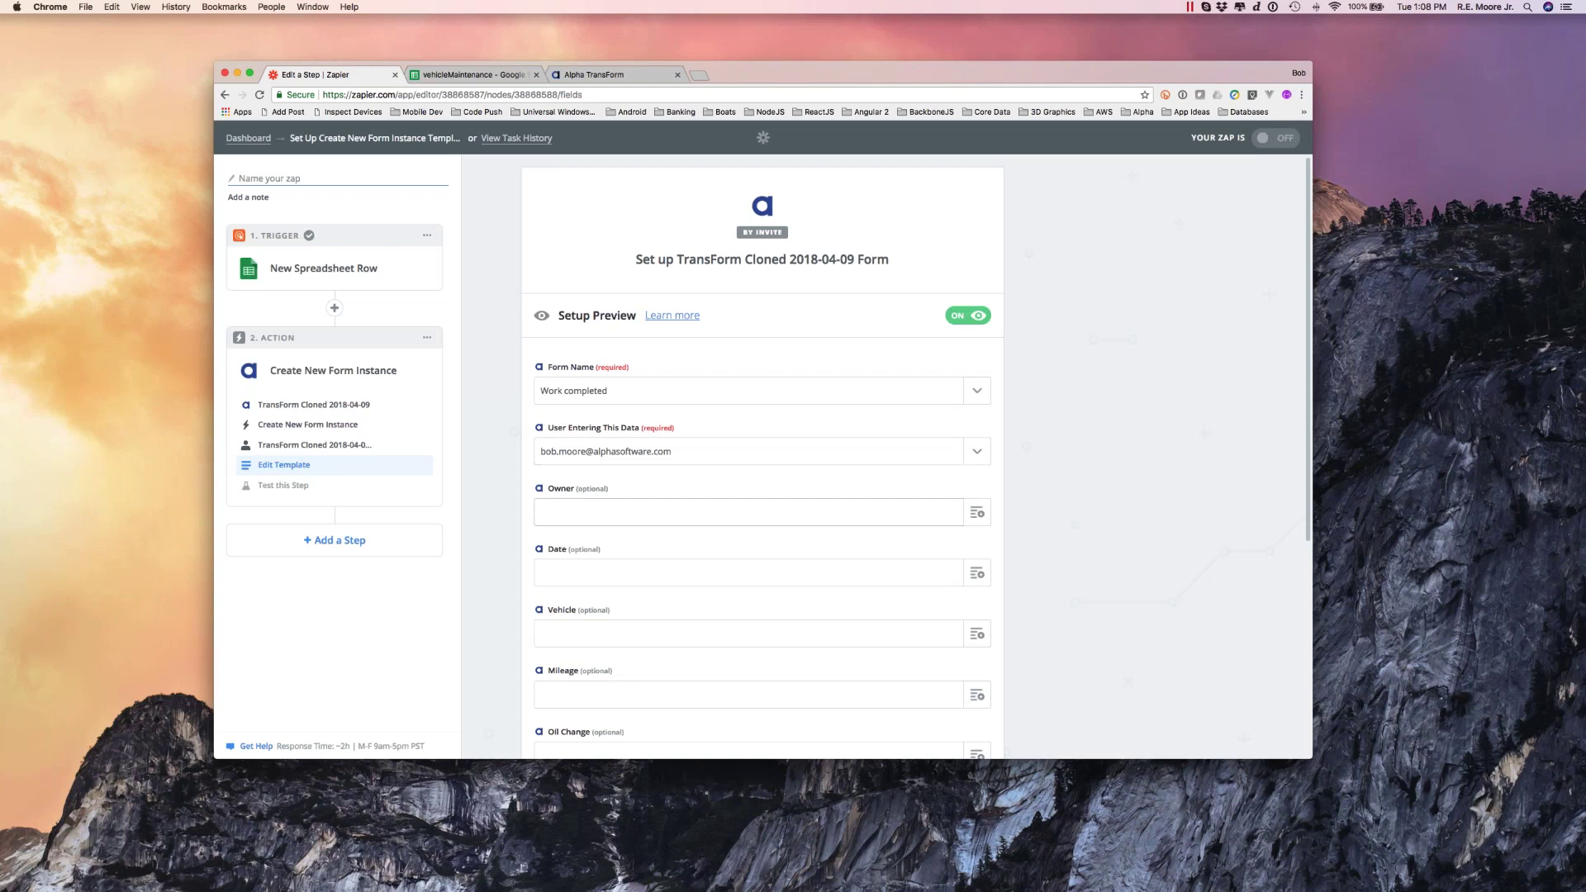
- Map the form's Owner field to the spreadsheet's owner column and its Date field to the date column
click(977, 514)
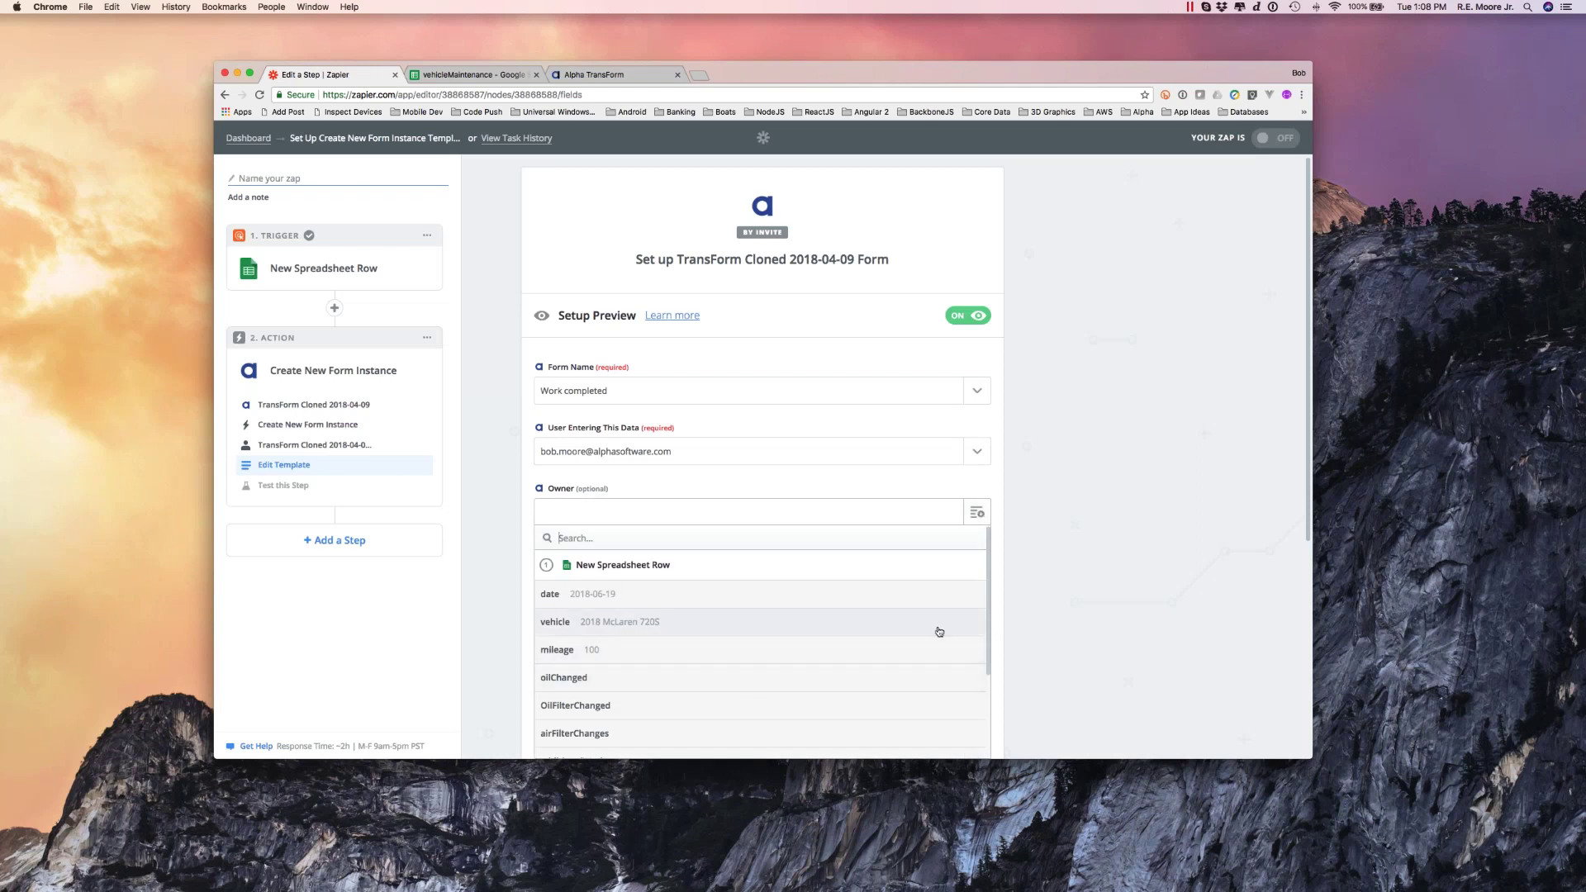
scroll(925, 630, down, 3)
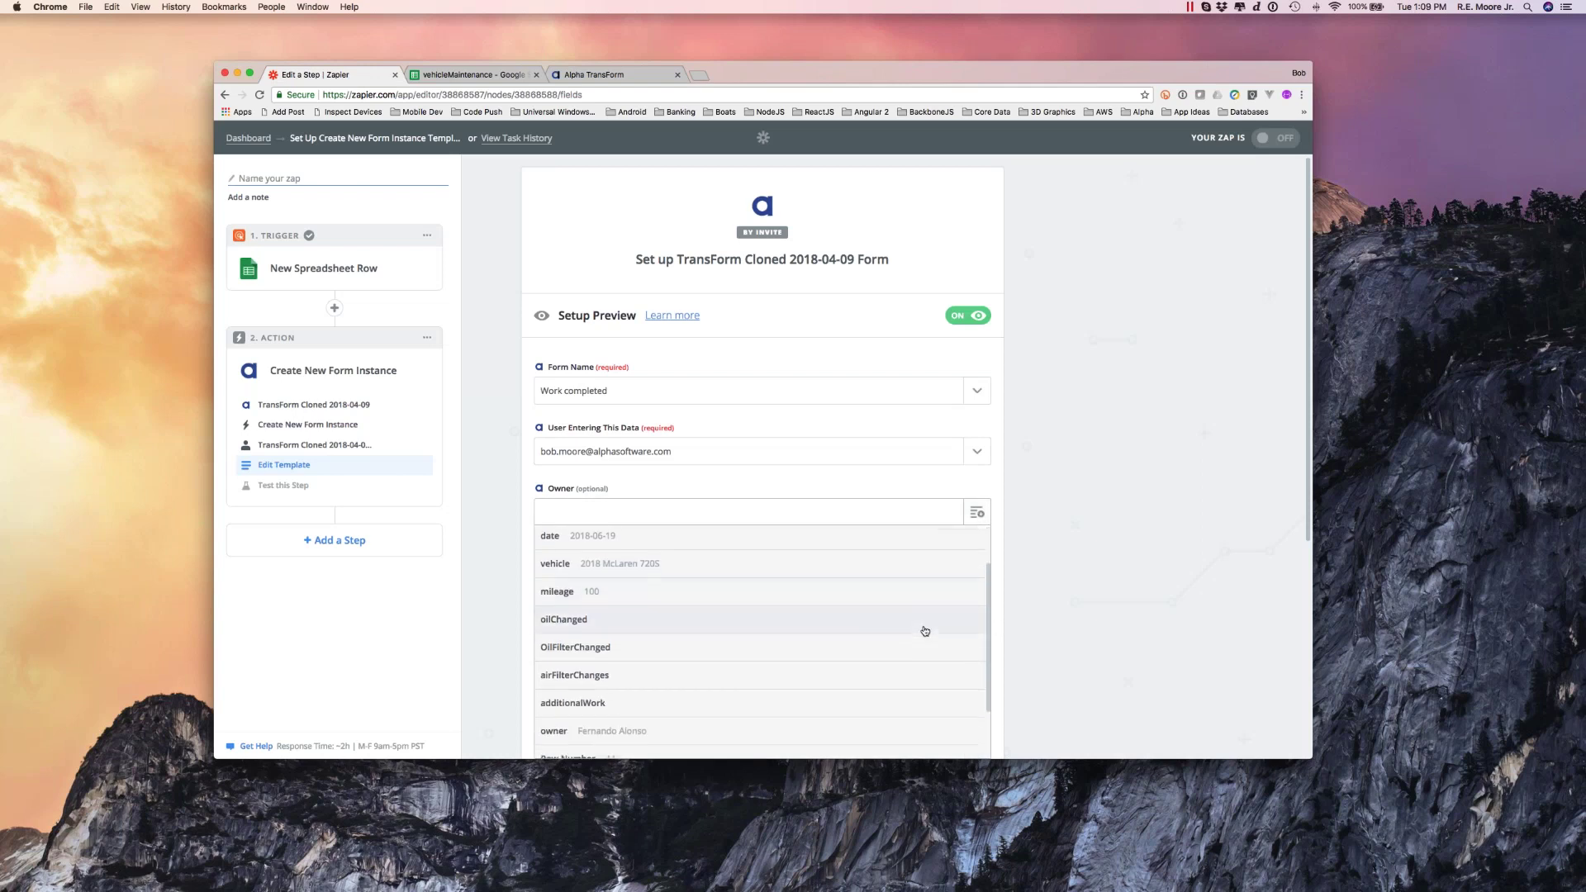
click(844, 677)
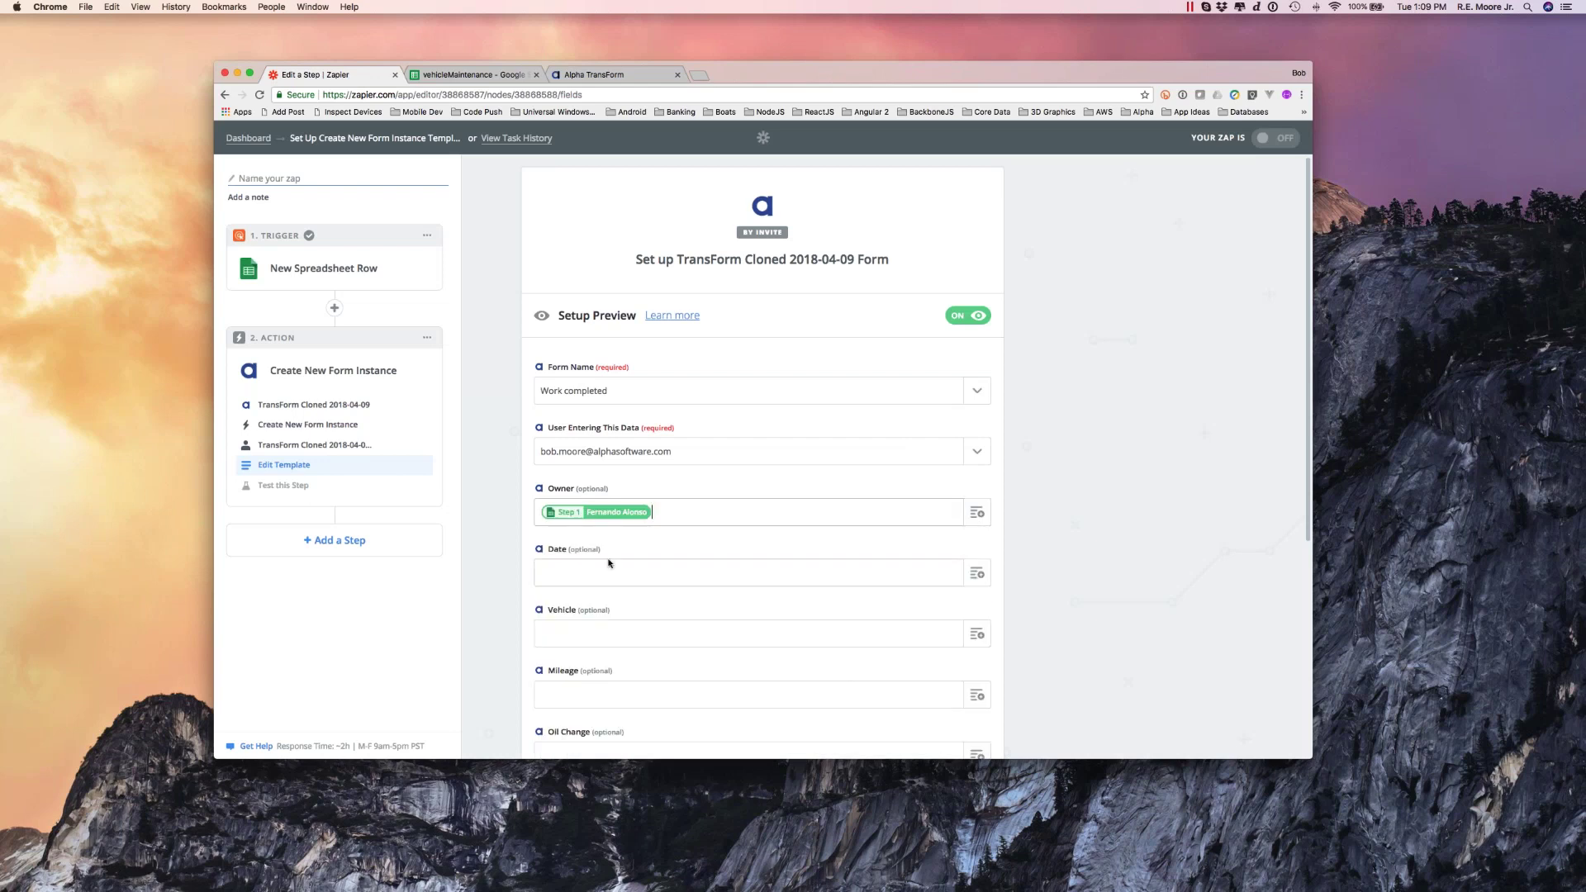
click(977, 572)
scroll(852, 629, down, 2)
scroll(852, 629, down, 3)
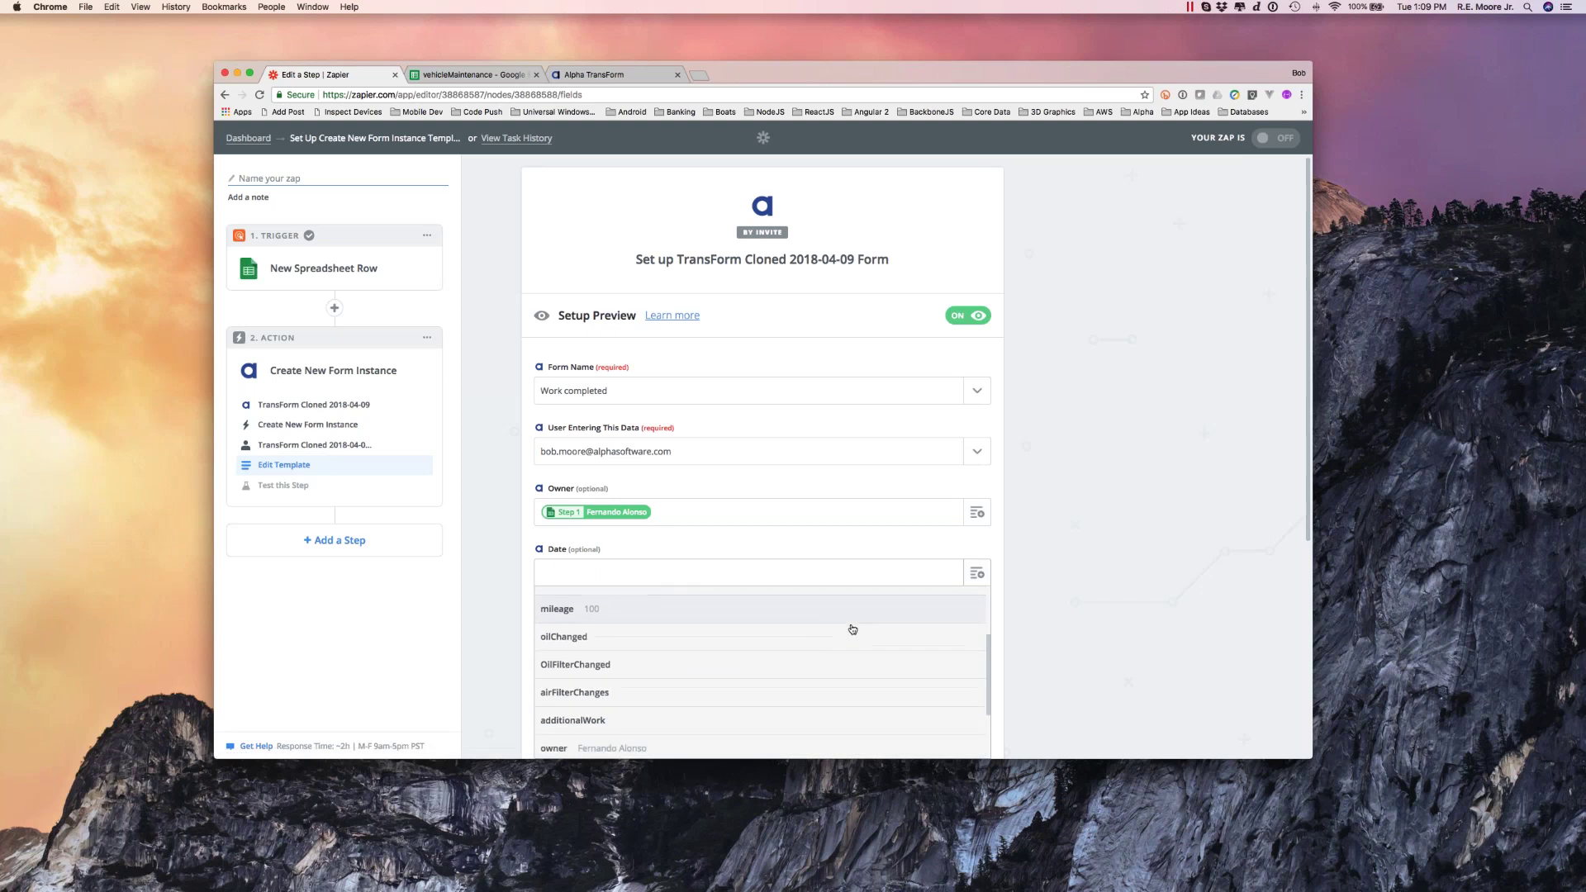
scroll(849, 629, up, 5)
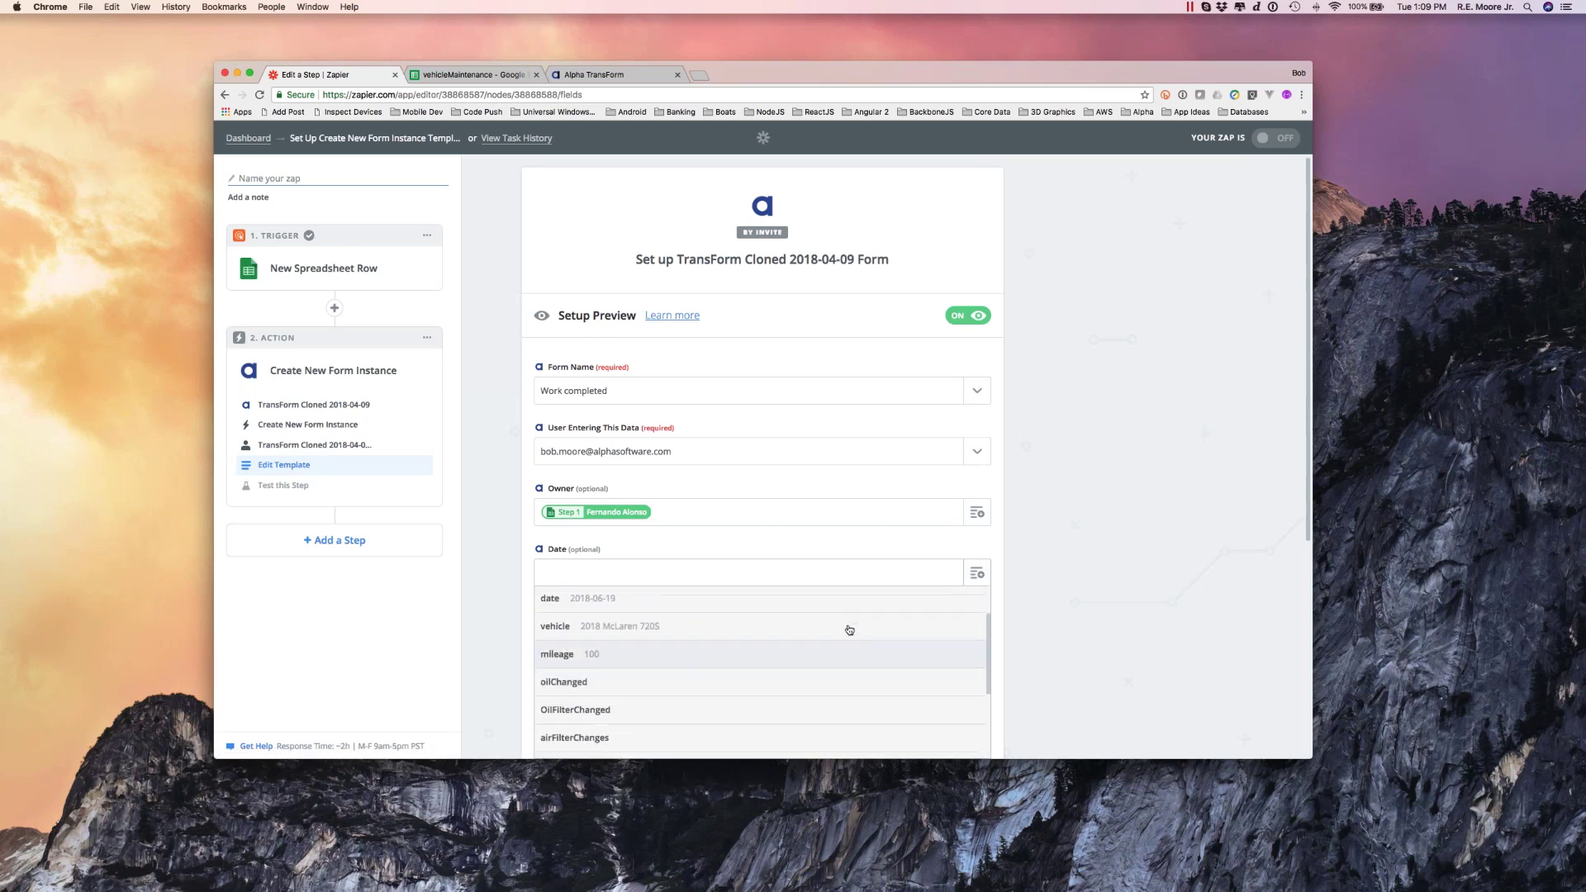
click(825, 657)
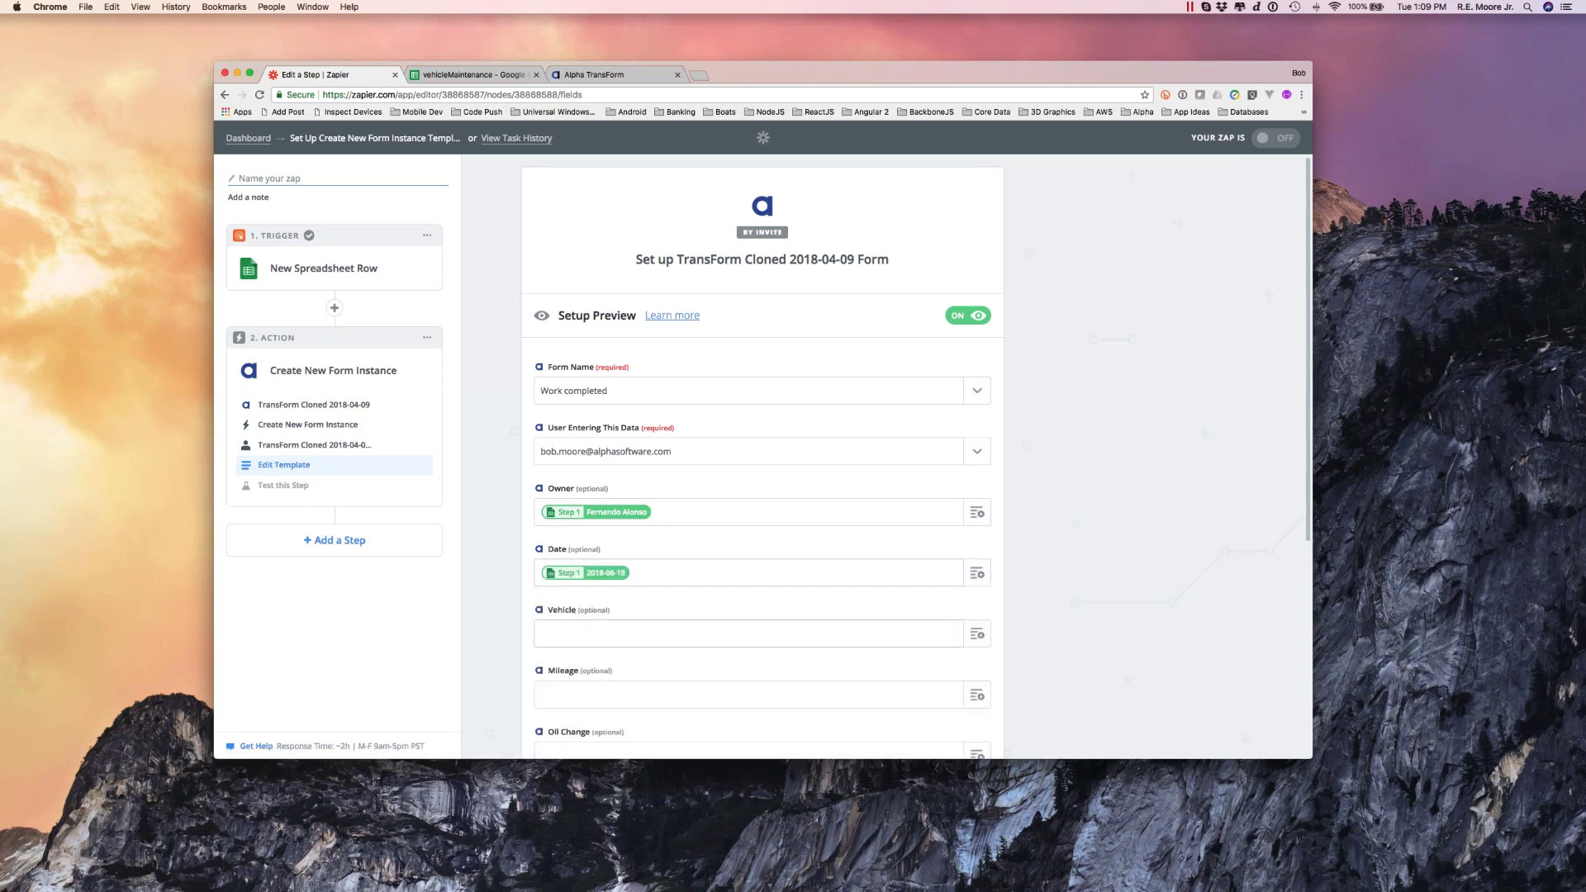
- Map the form's Vehicle field to the spreadsheet's vehicle column and its Mileage field to the mileage column
click(975, 635)
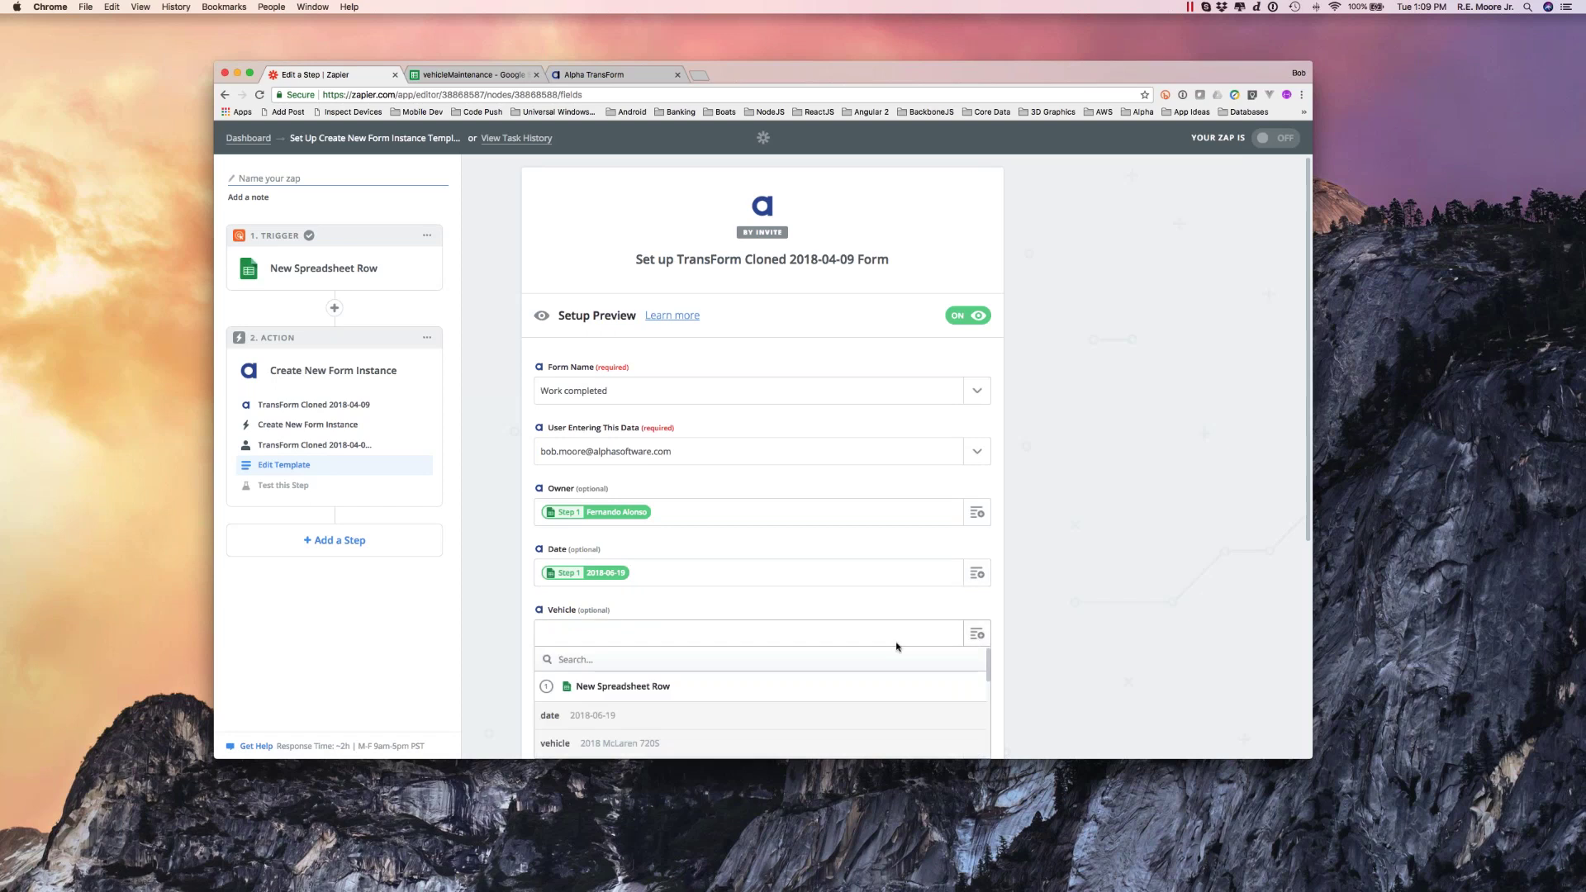
scroll(896, 651, down, 2)
click(884, 663)
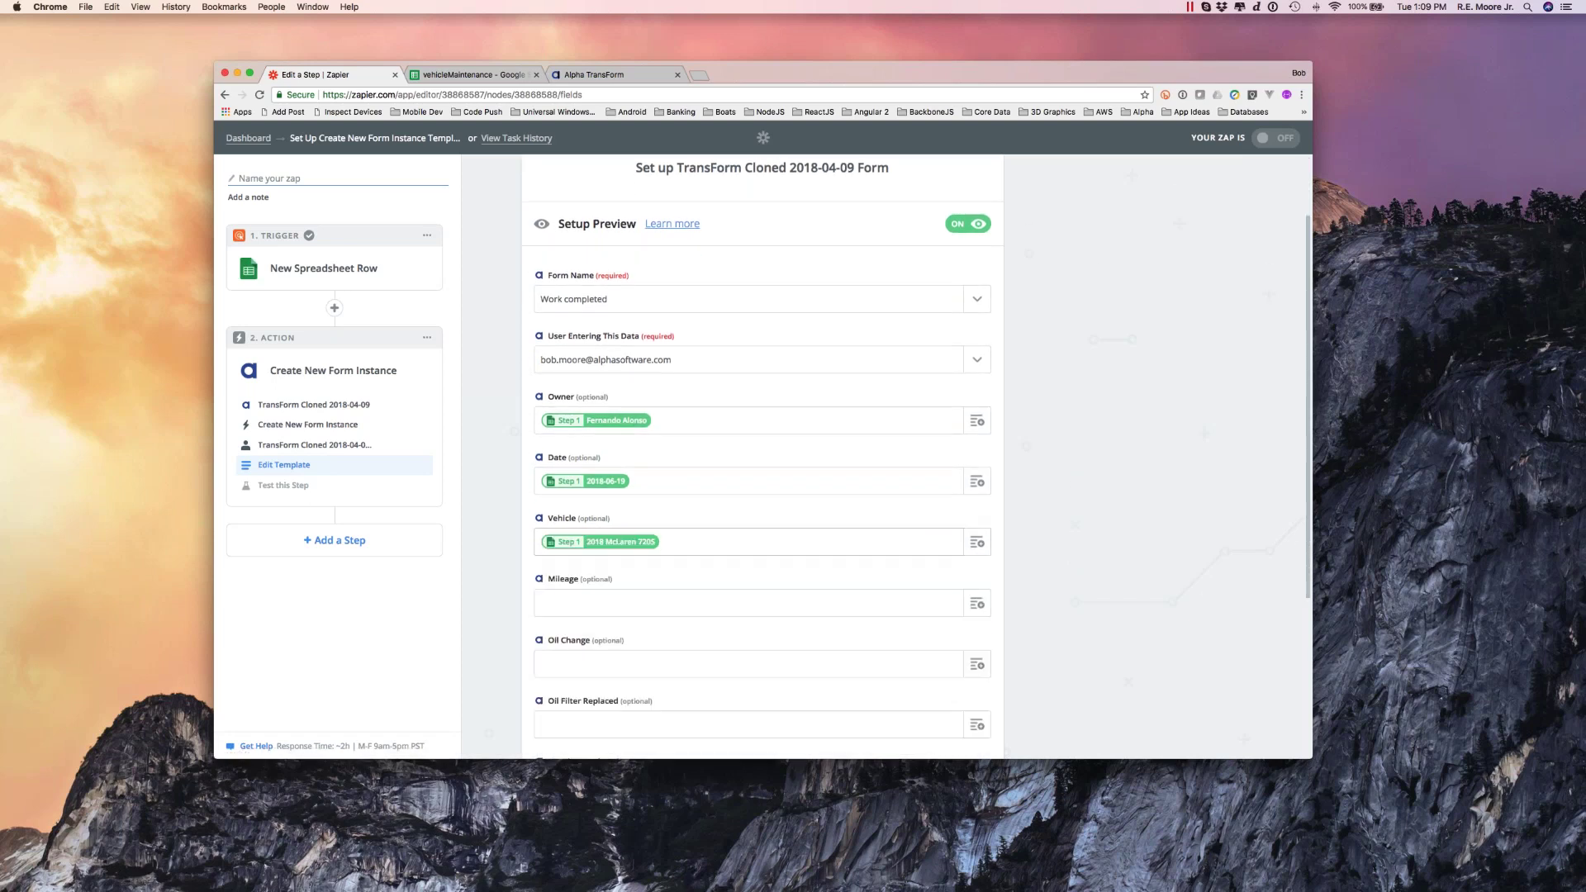
click(977, 604)
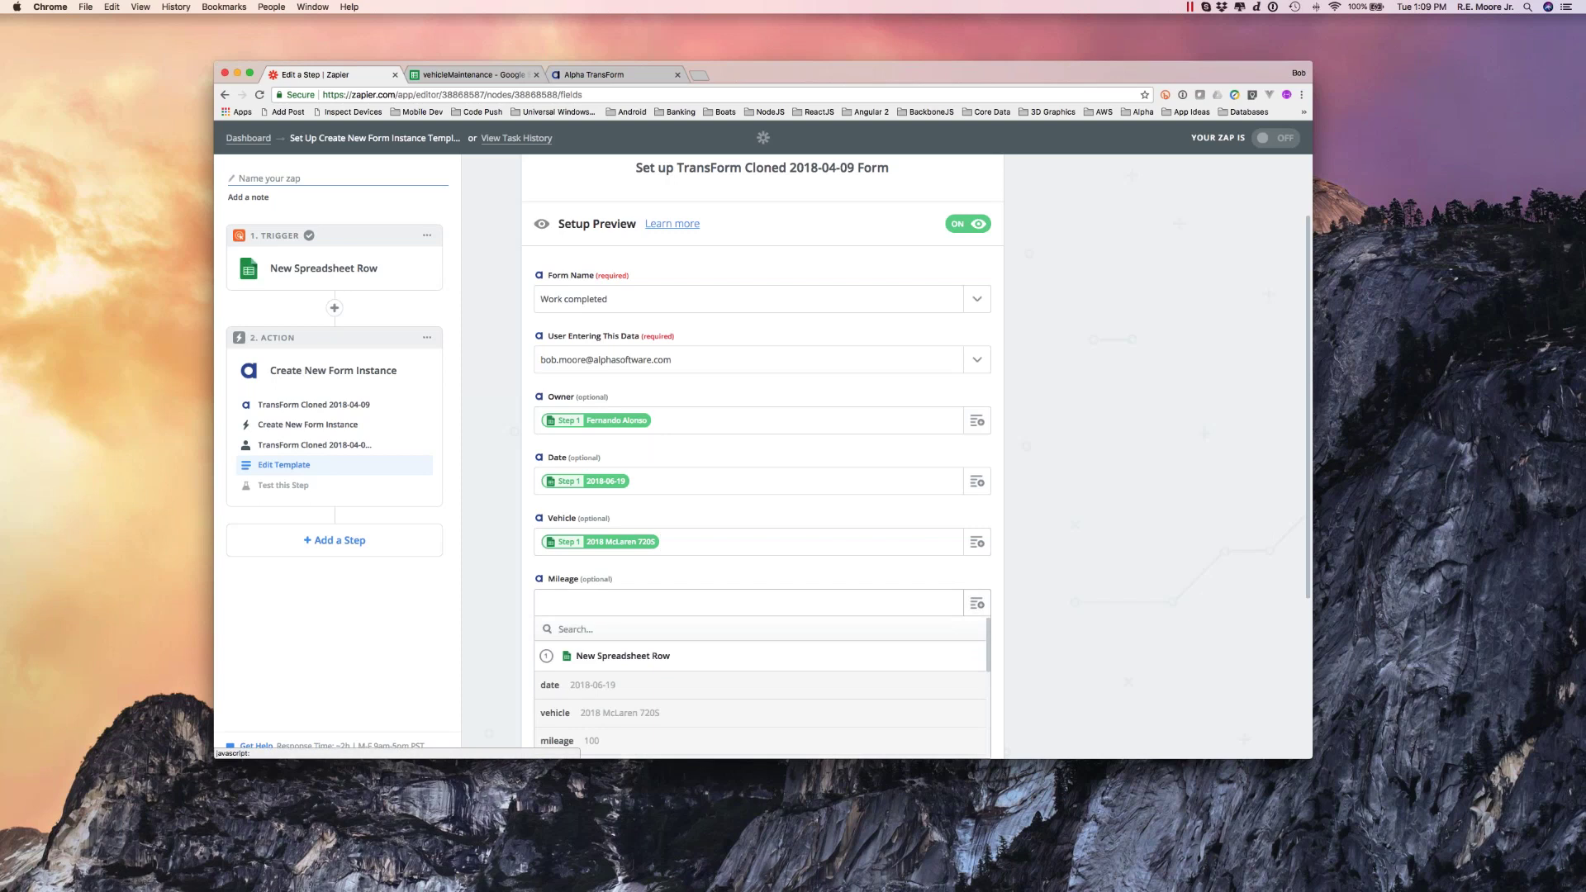
scroll(867, 647, down, 1)
click(835, 700)
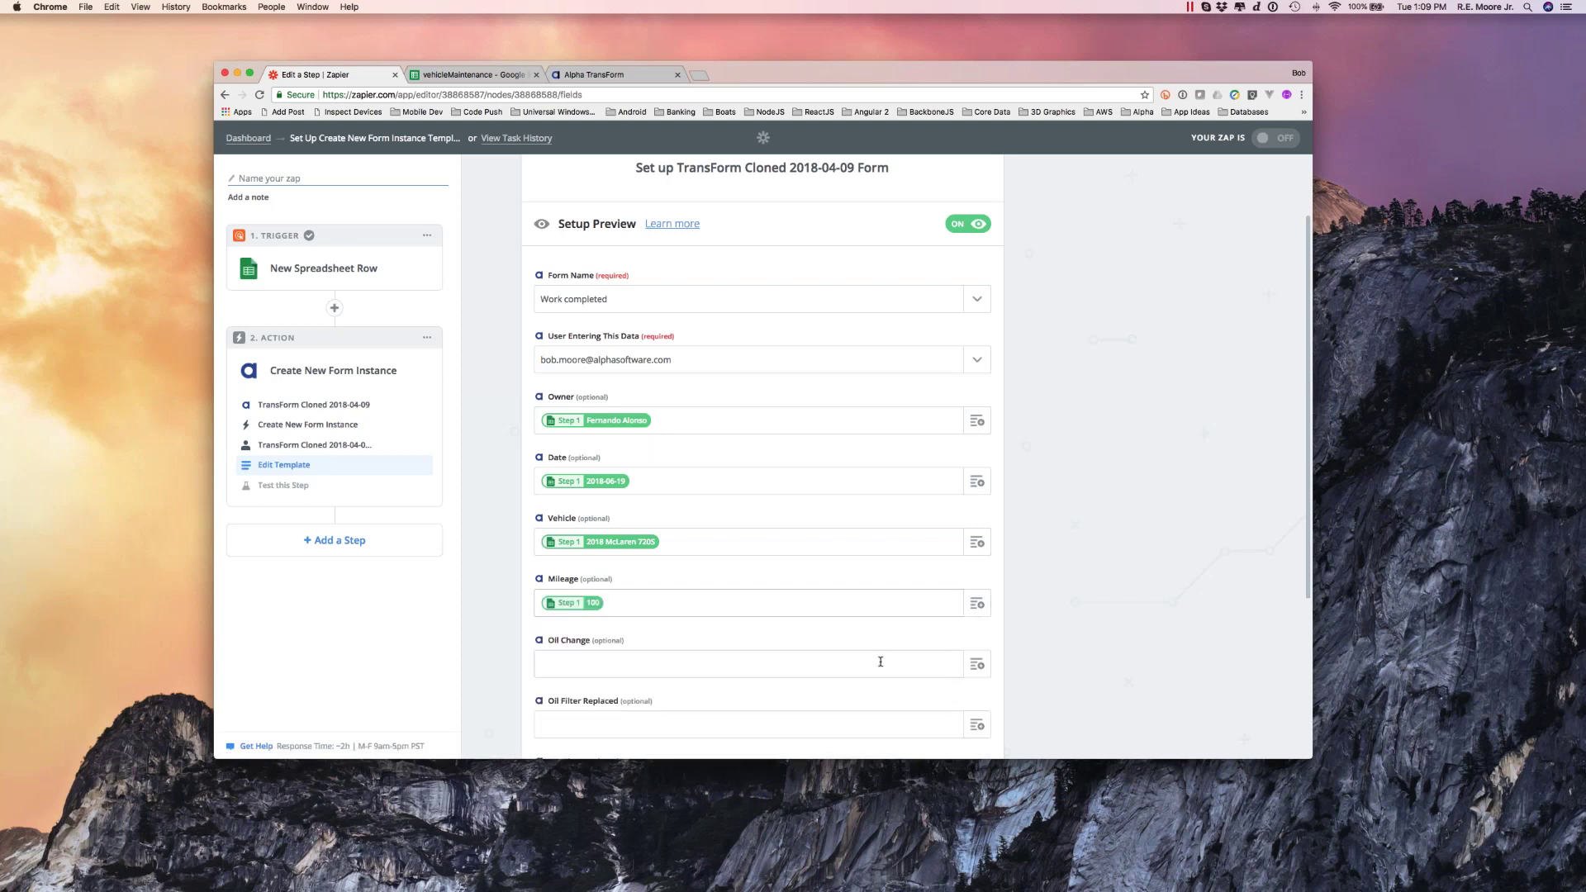
- Map Oil Change to the oilChanged column and Oil Filter Replaced to the OilFilterChanged column
scroll(881, 661, down, 2)
click(976, 579)
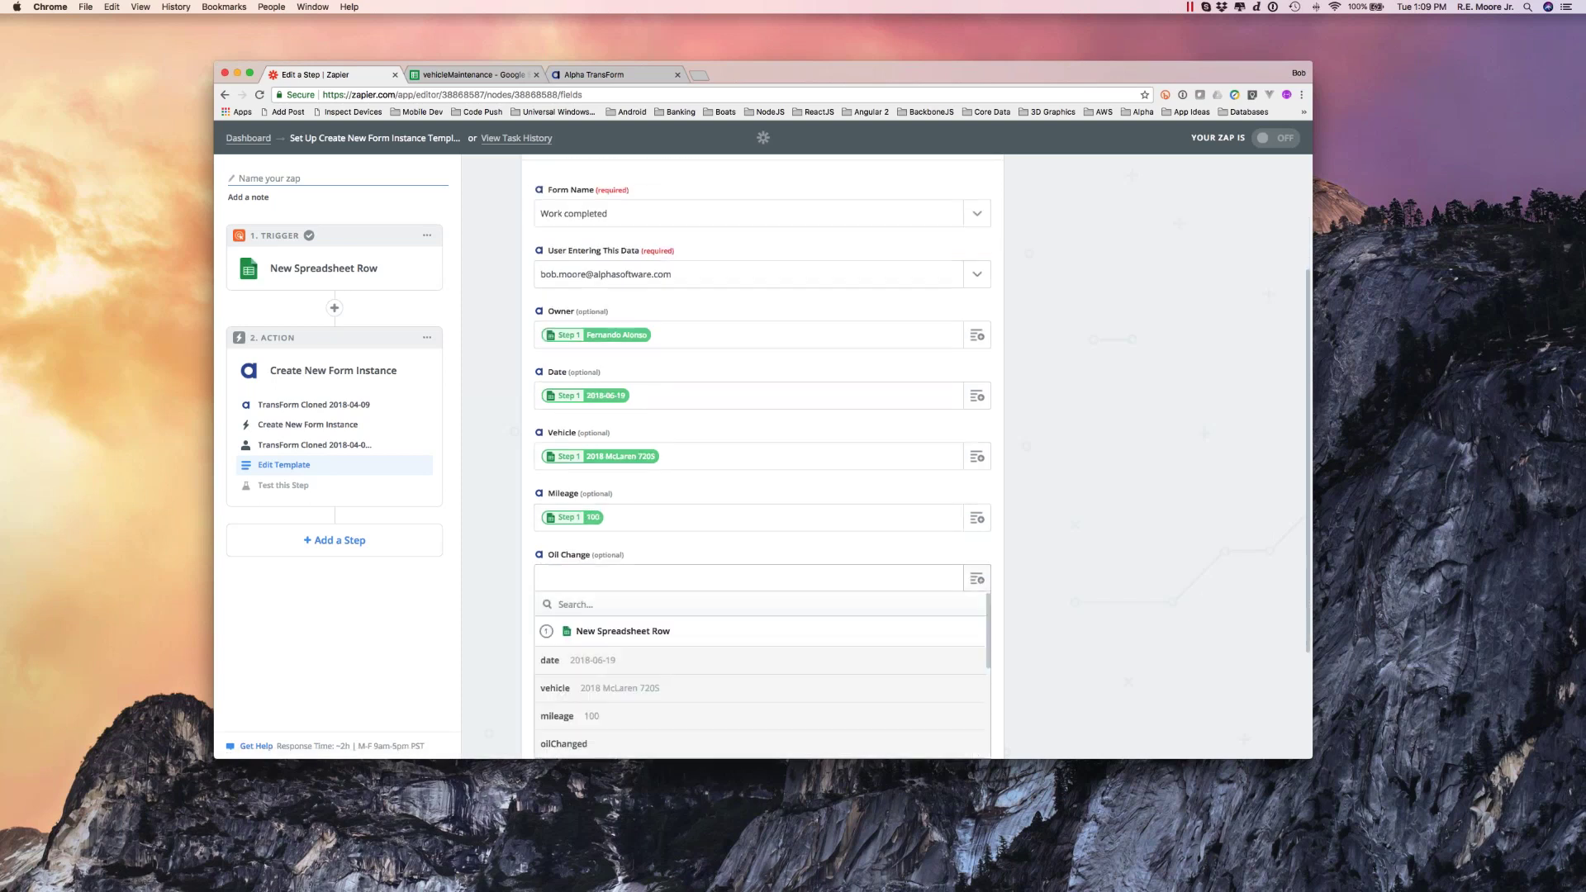
scroll(725, 641, down, 1)
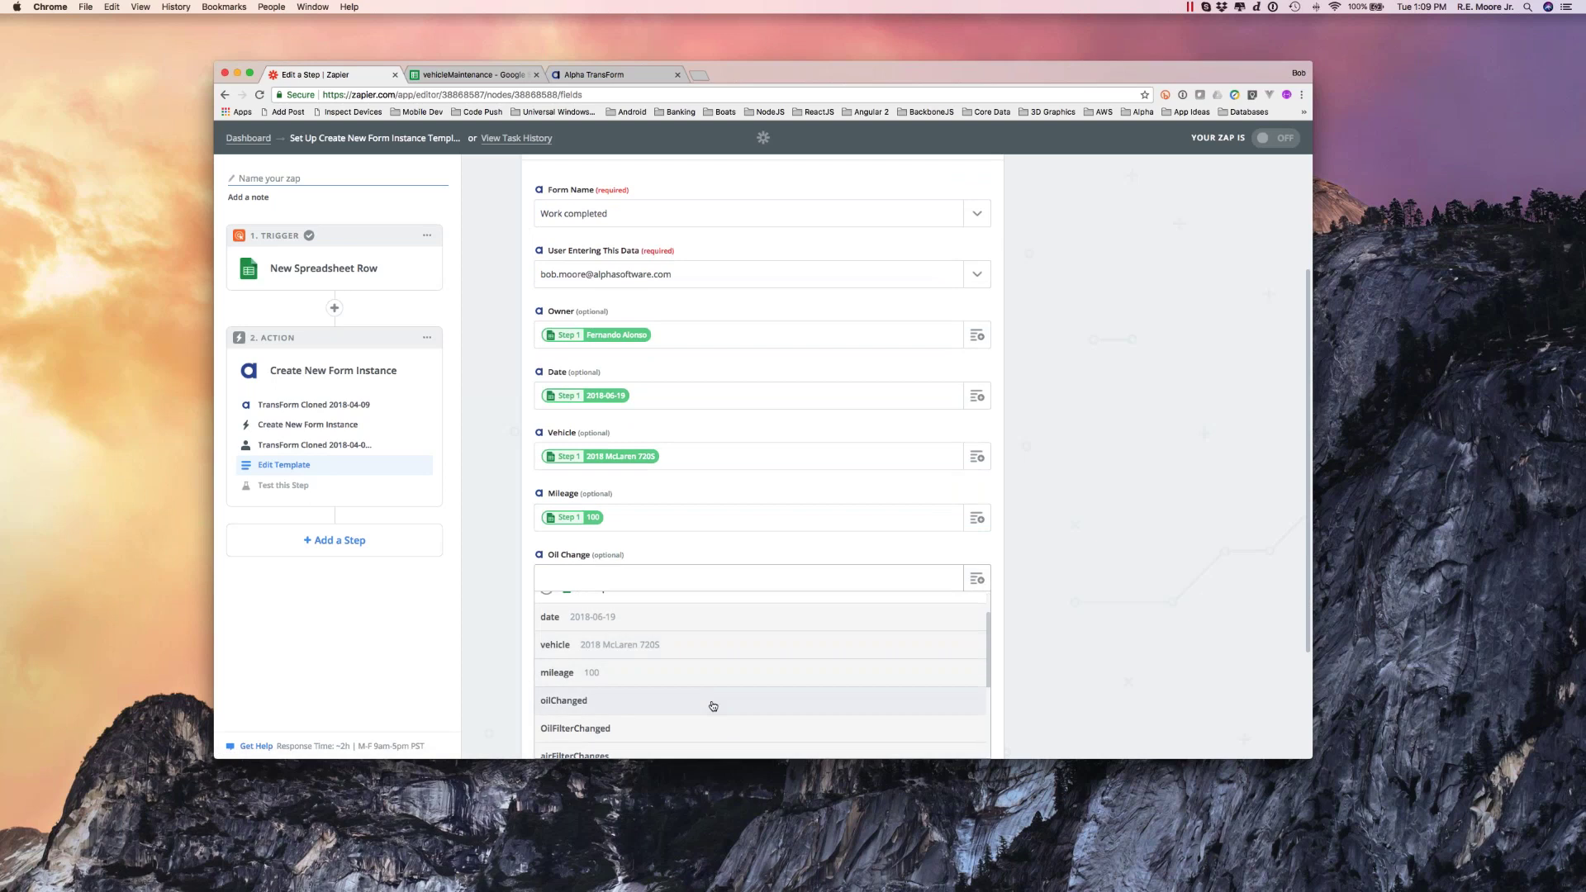
click(713, 706)
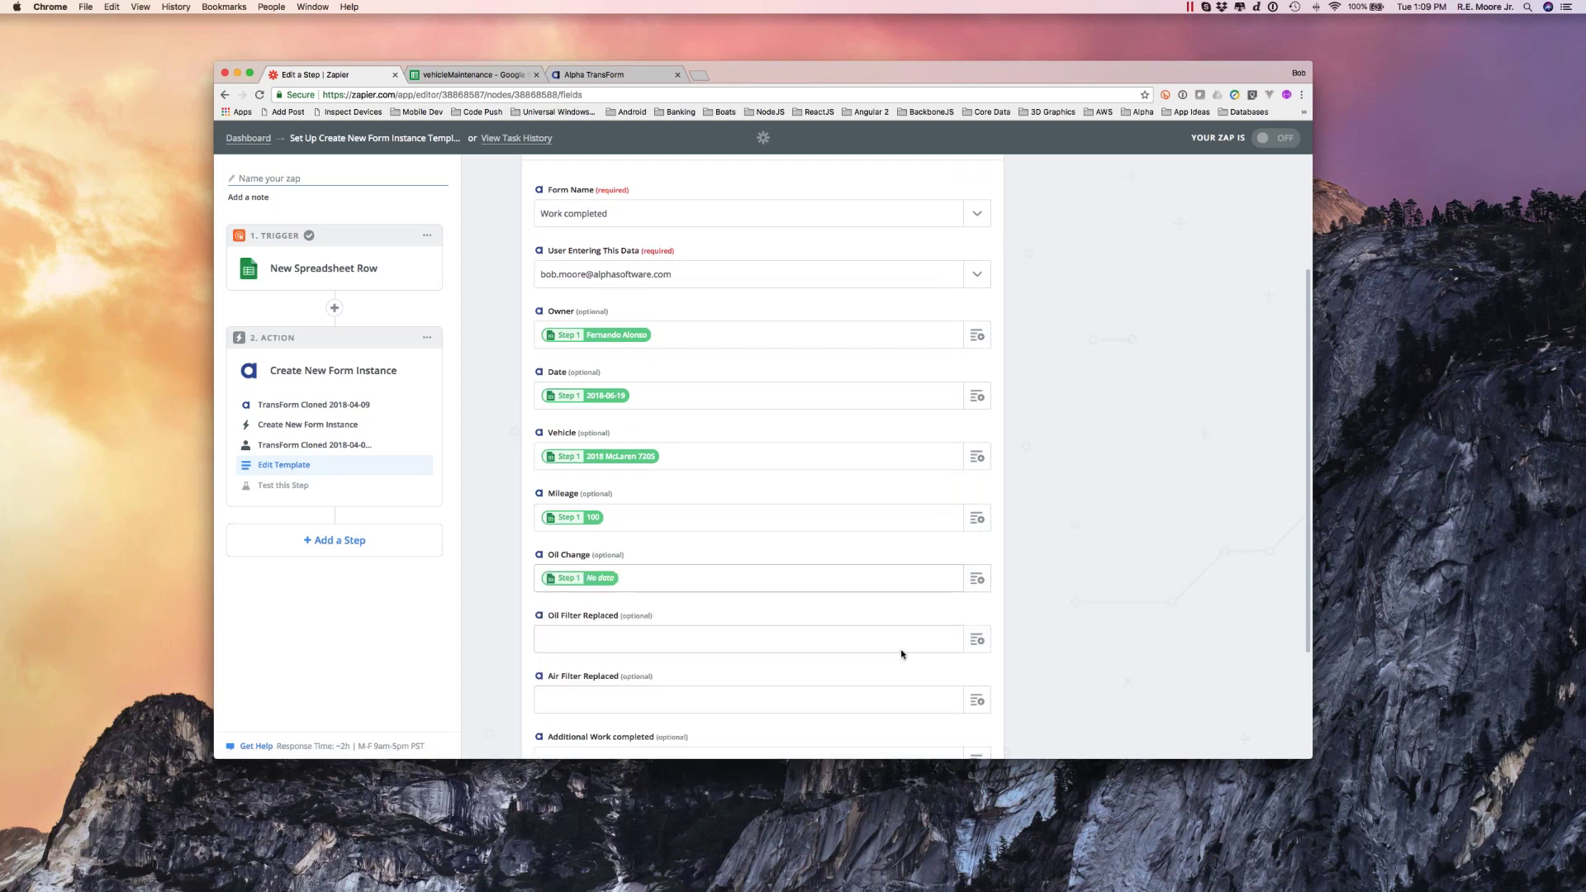
click(976, 640)
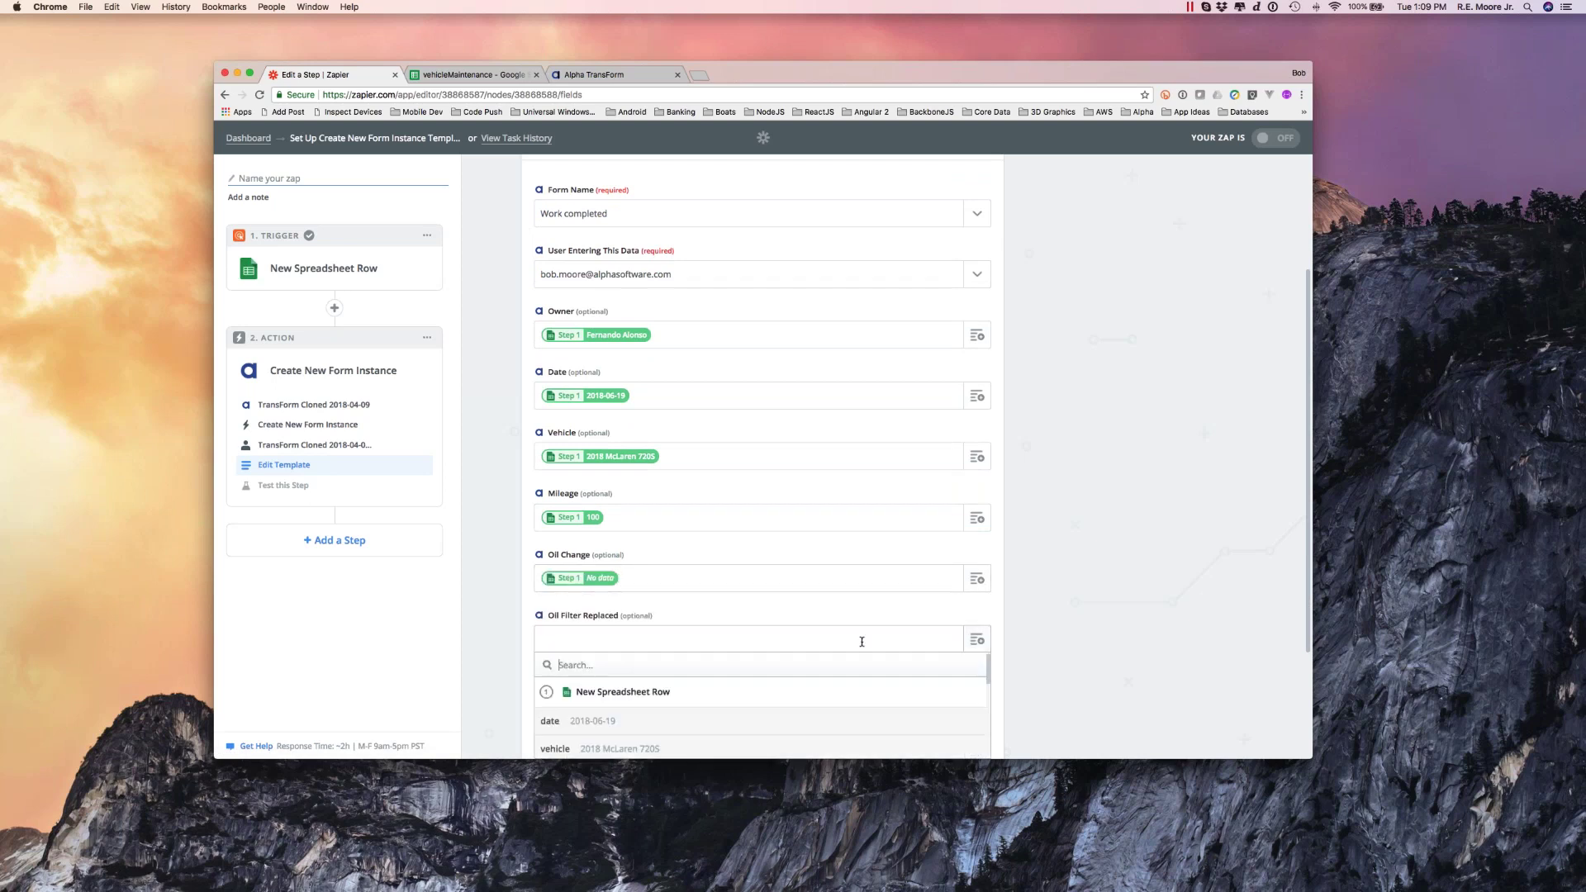
scroll(862, 644, down, 2)
scroll(862, 644, down, 1)
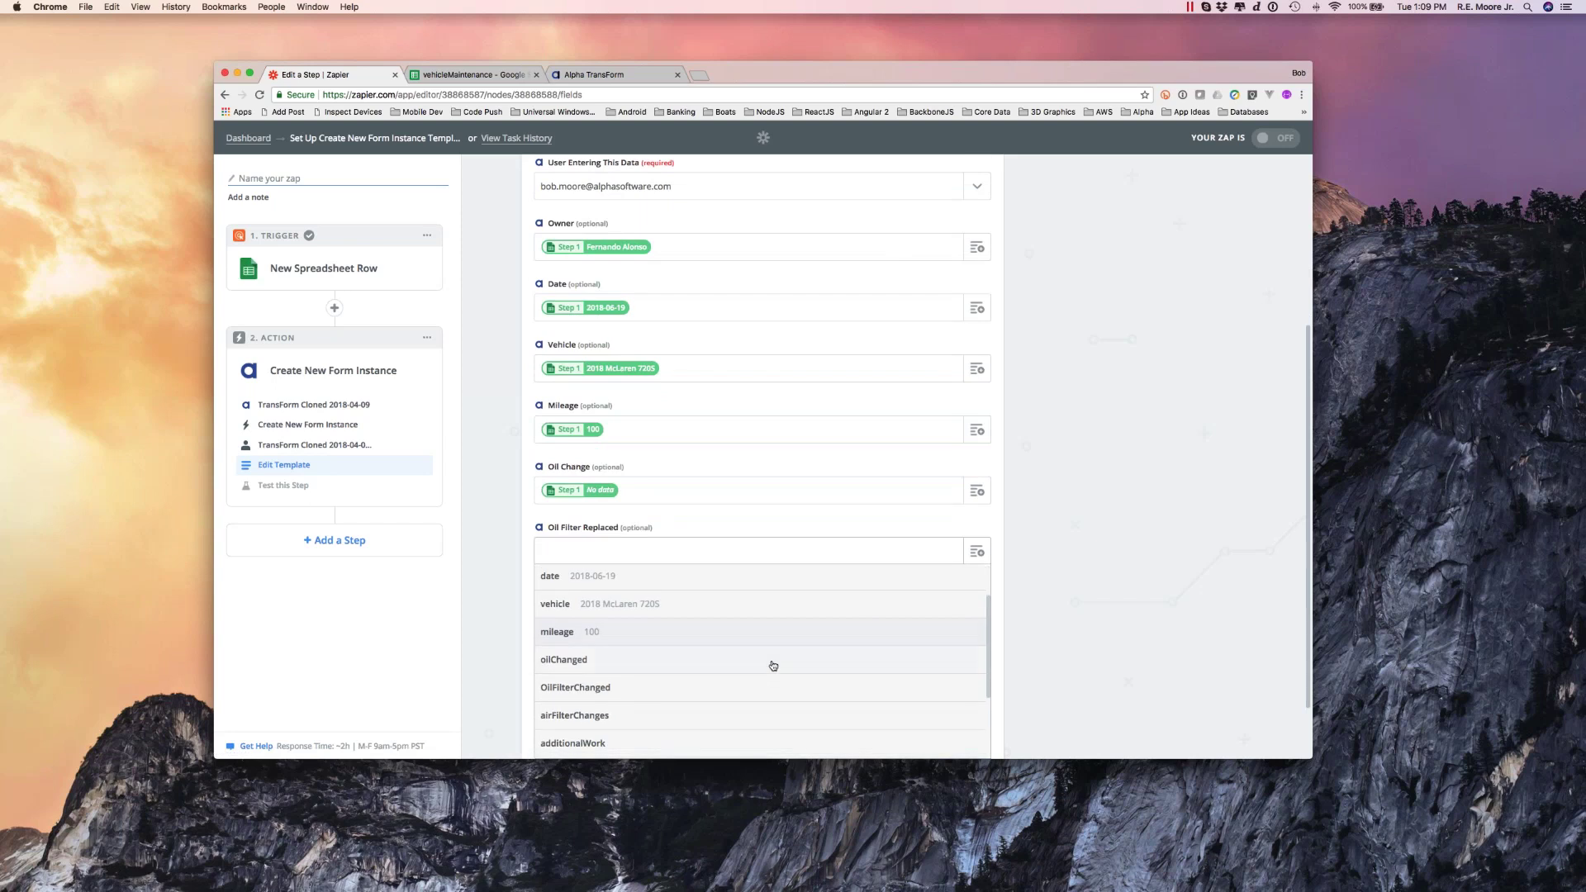
click(764, 693)
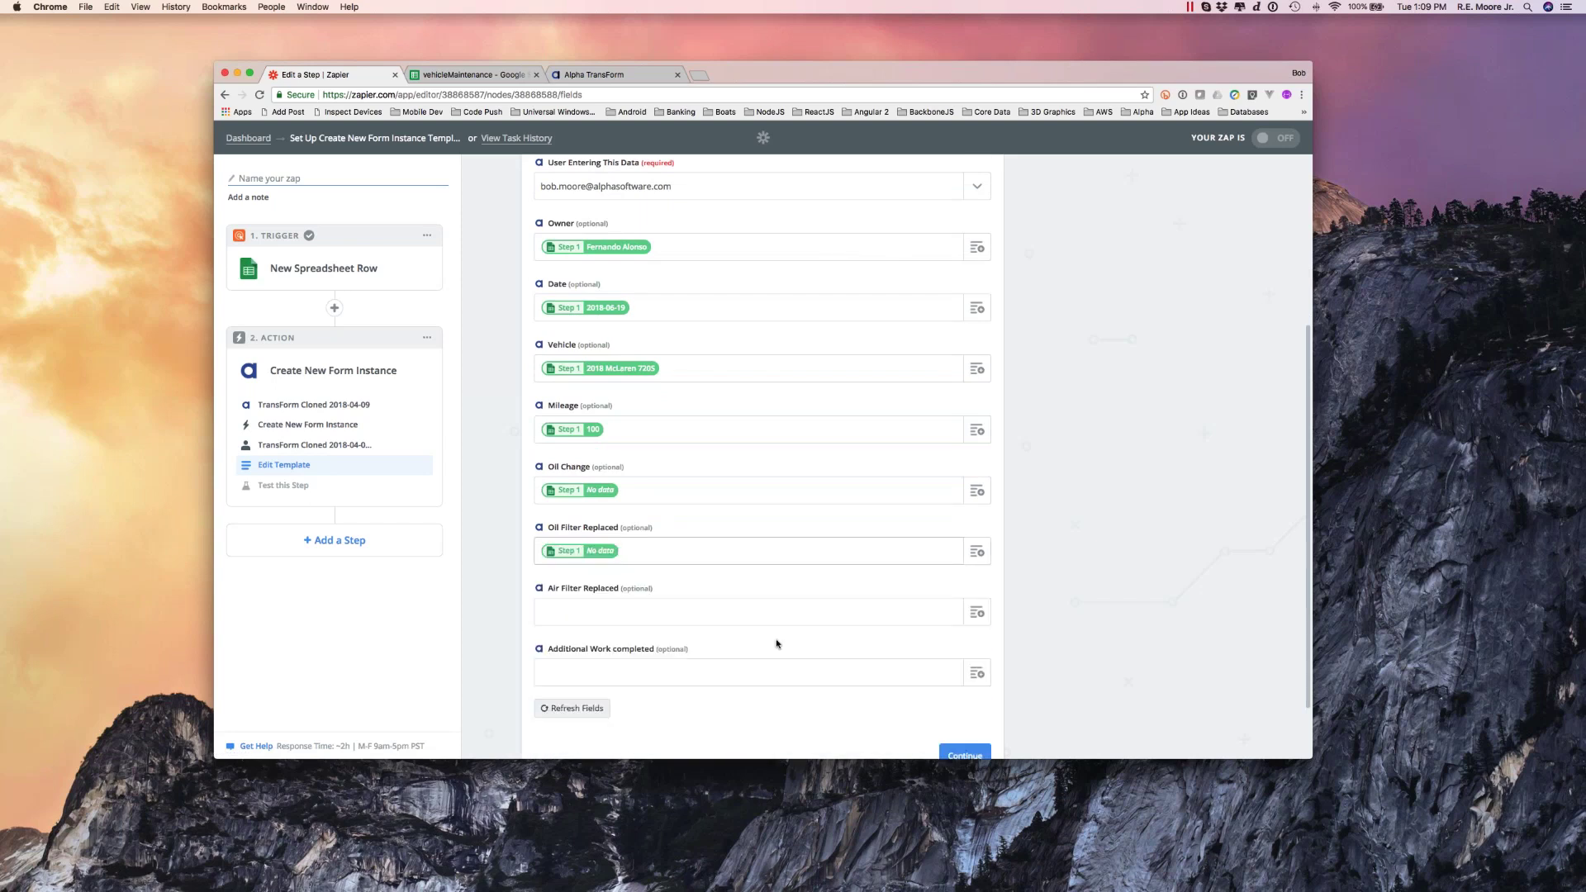
- Map Air Filter Replaced to airFilterChanges and Additional Work completed to additionalWork, and continue to the action's test
click(972, 621)
scroll(814, 625, down, 4)
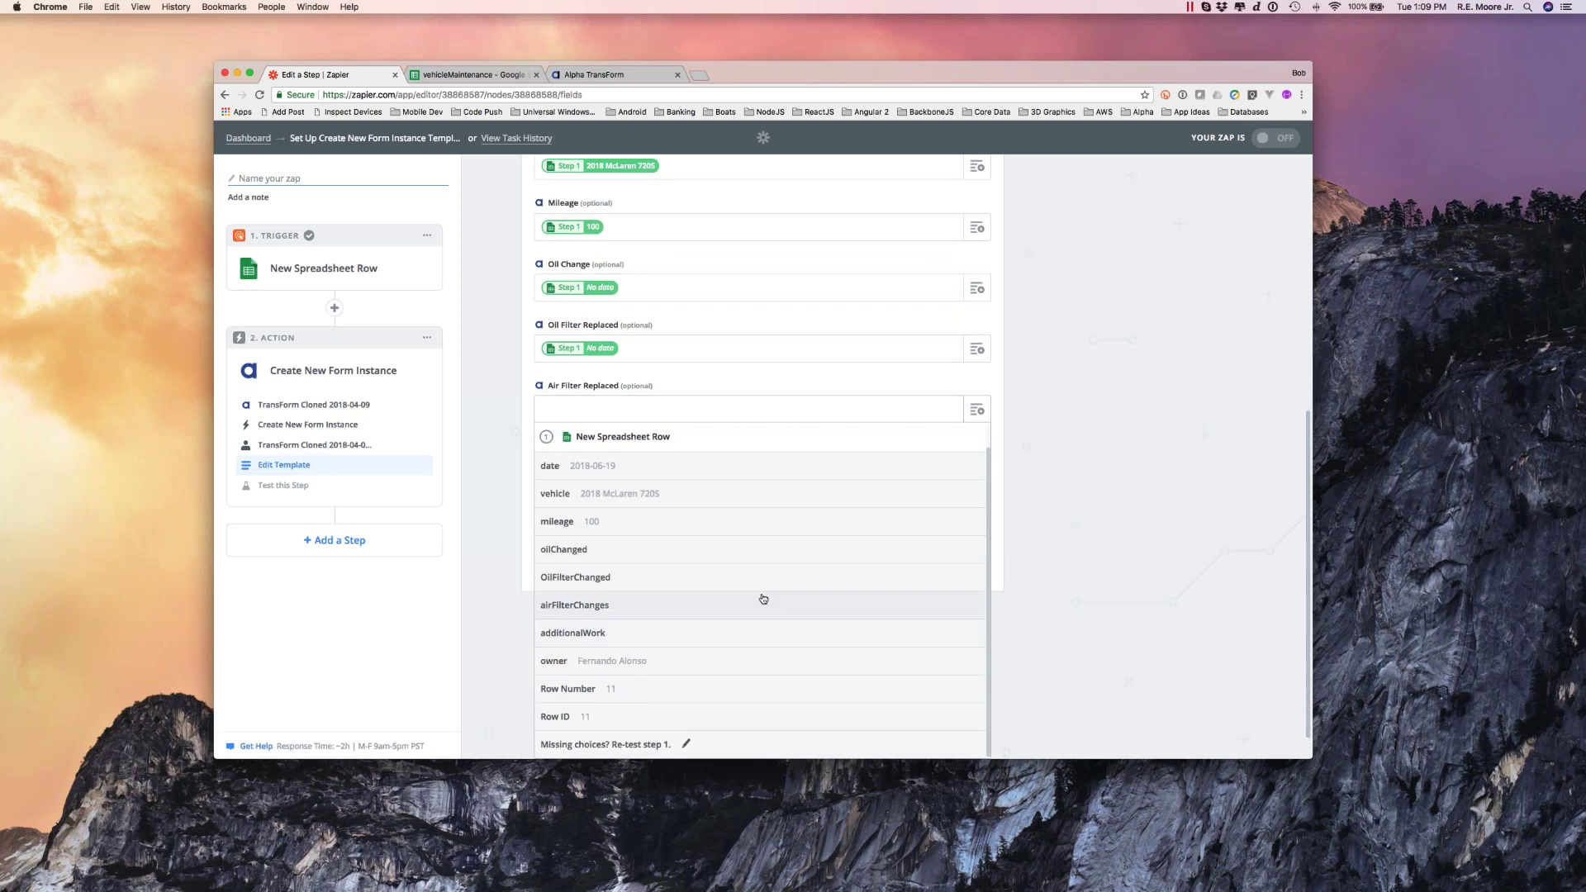
click(744, 614)
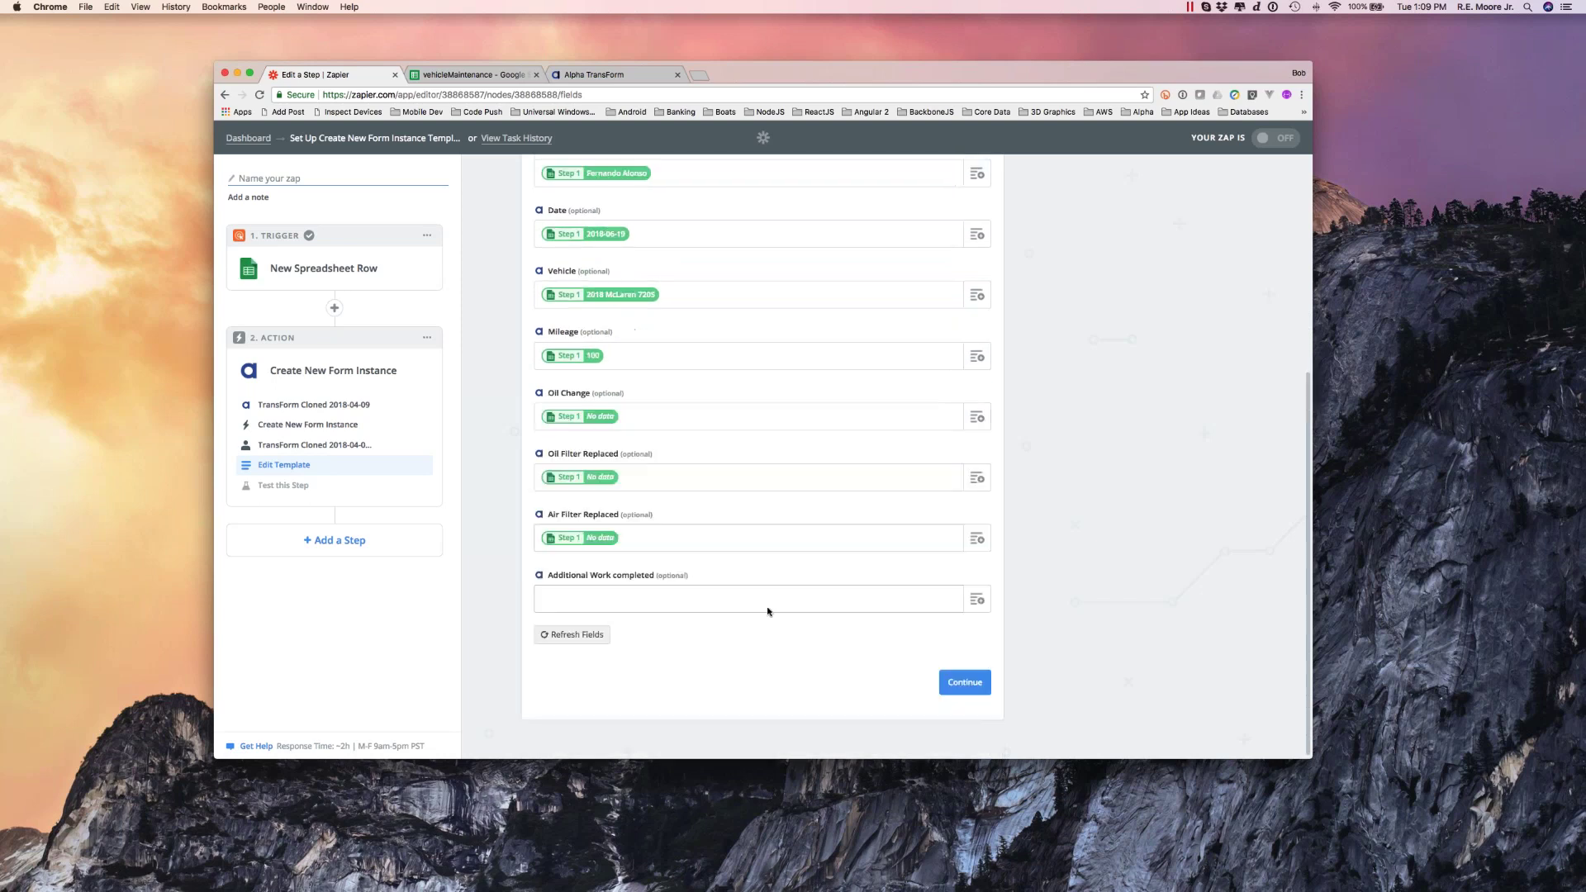
click(976, 600)
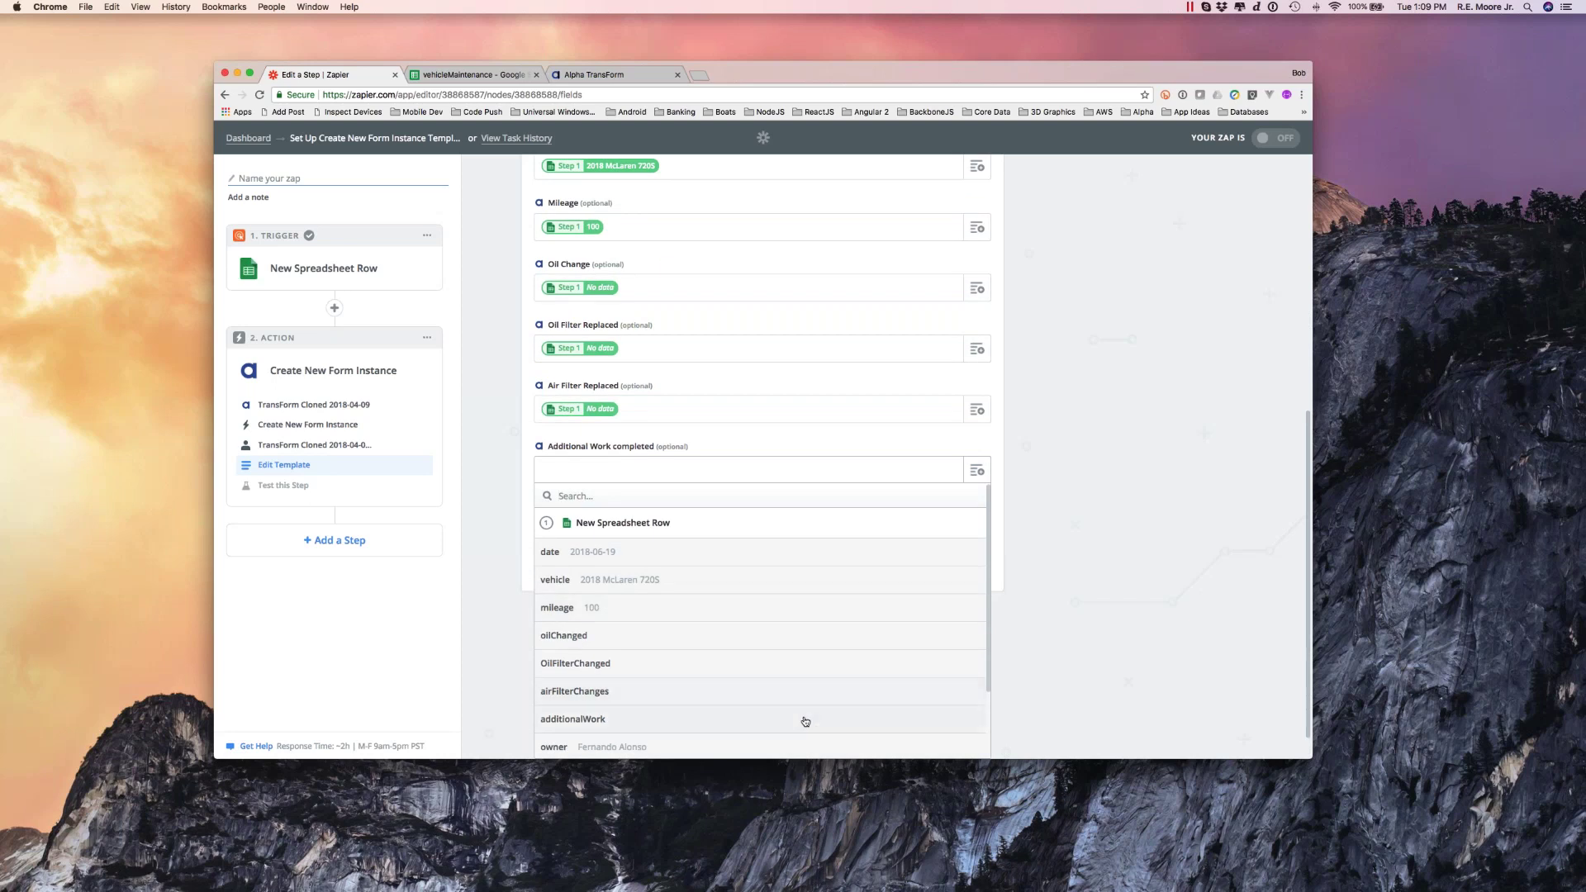
scroll(801, 651, down, 1)
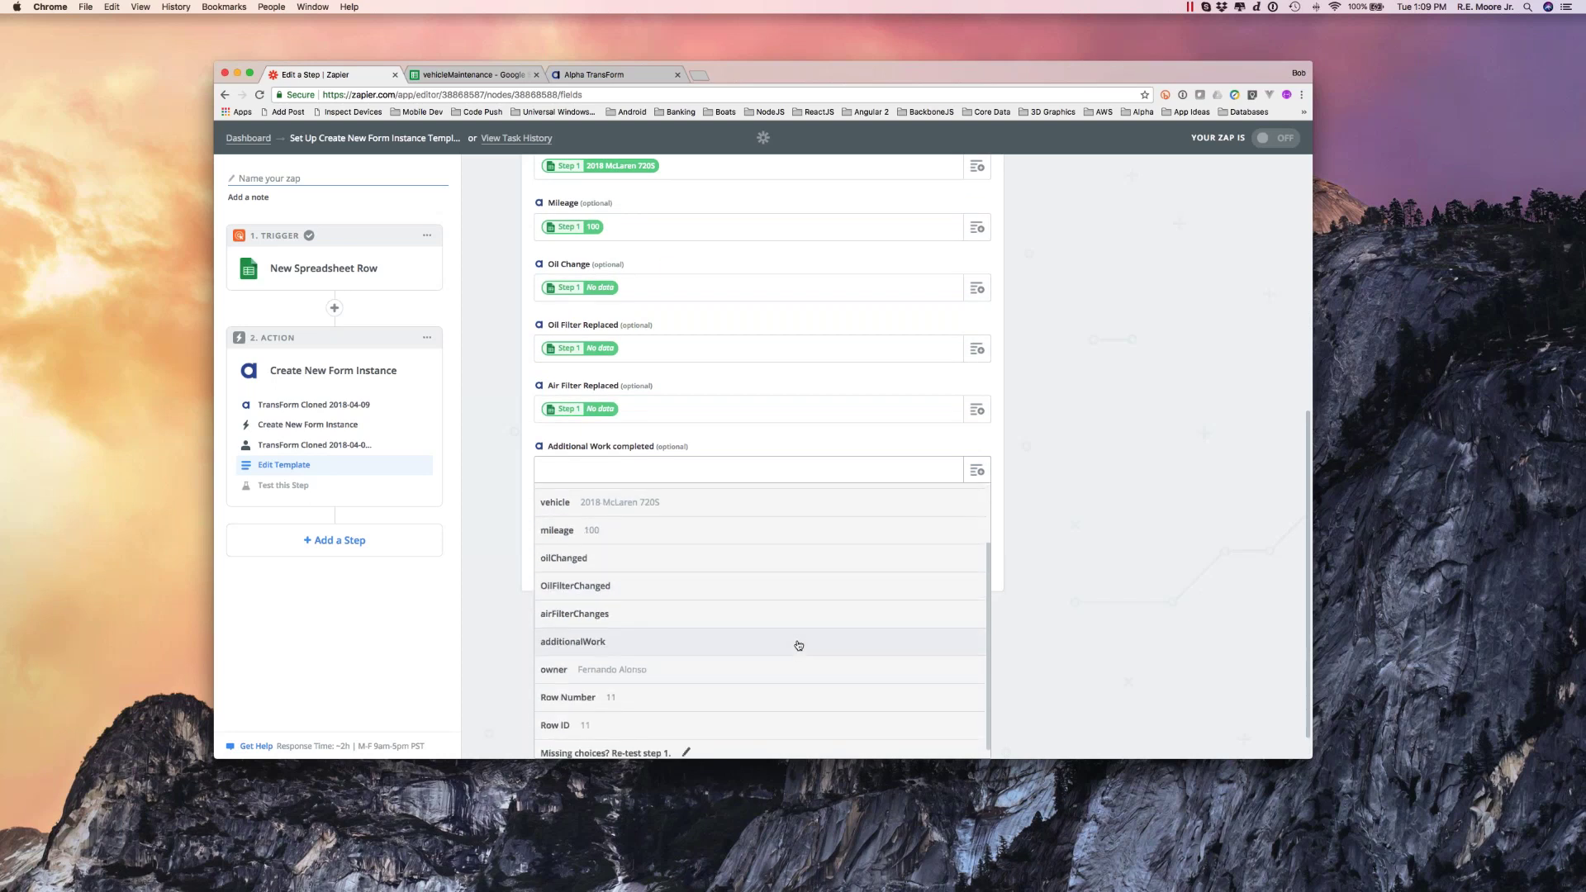
click(800, 651)
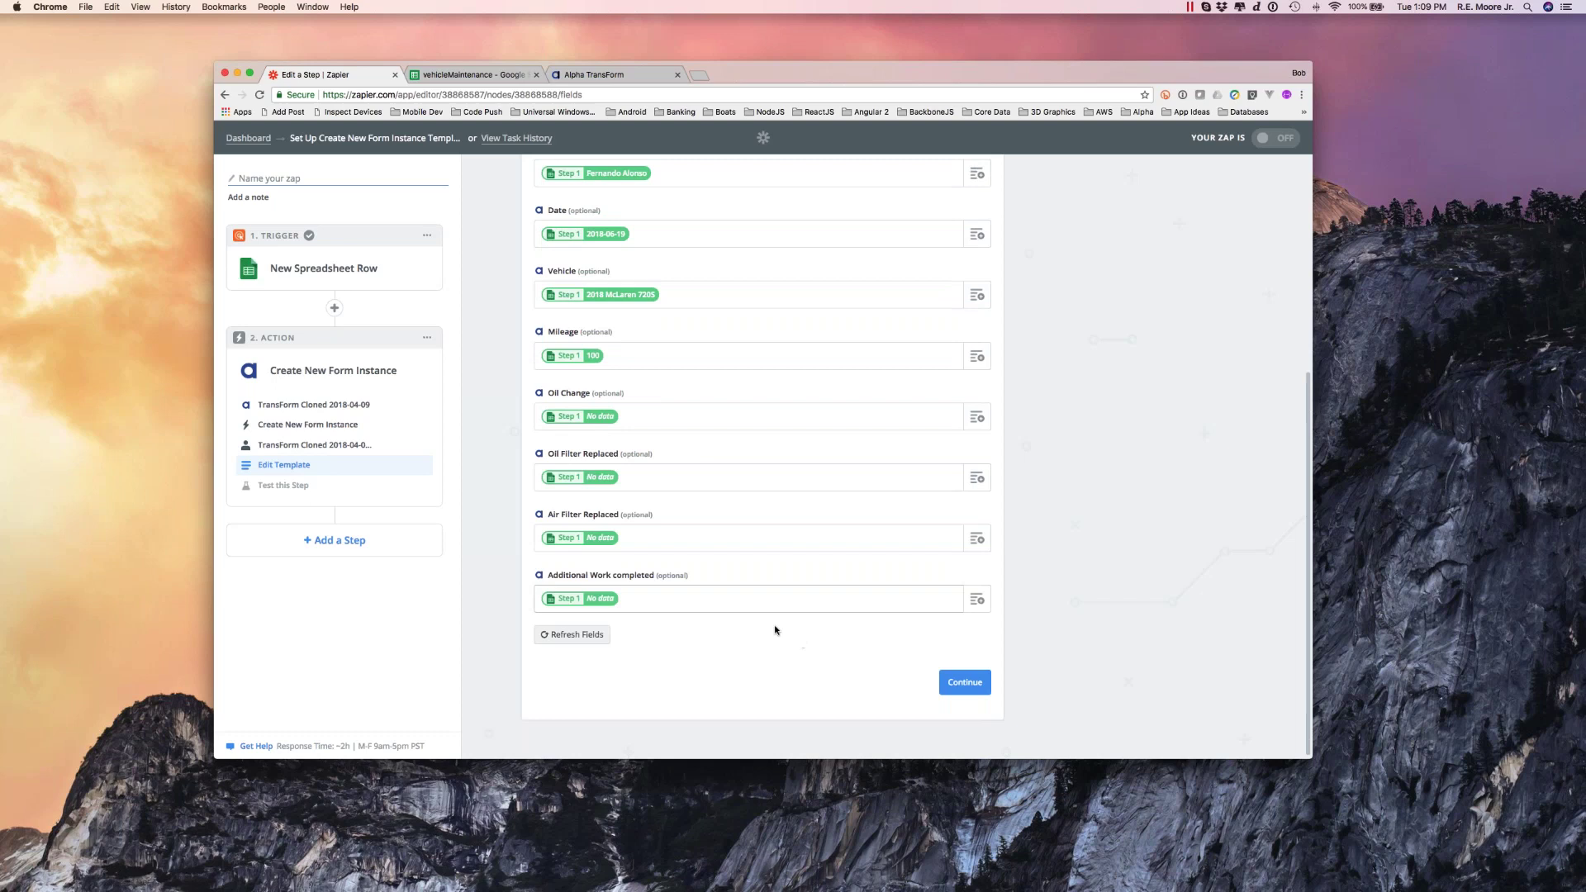
click(976, 685)
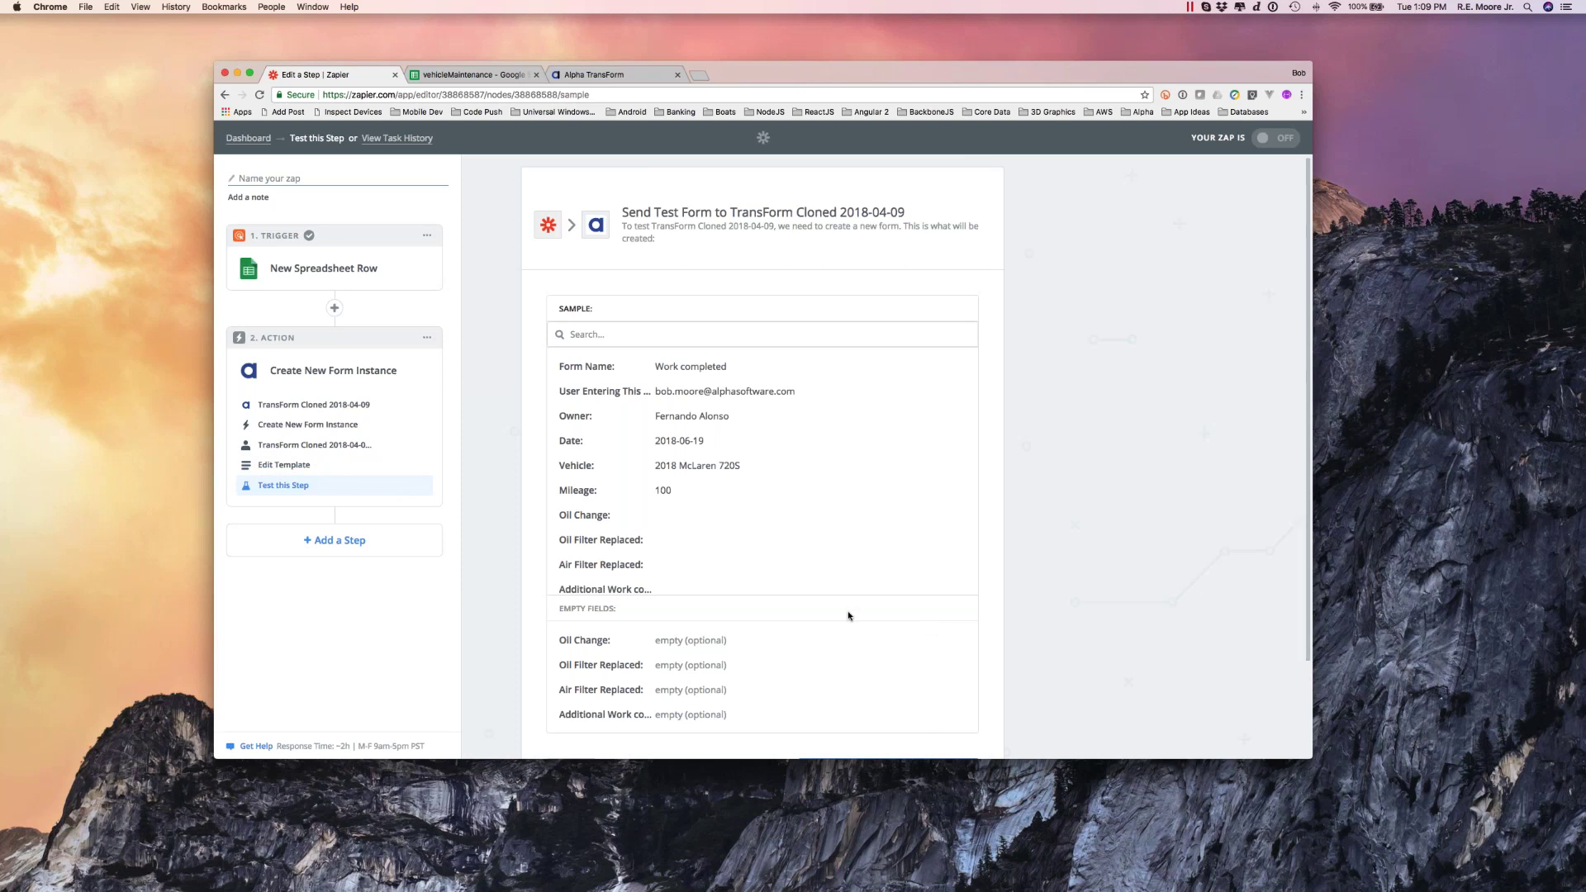
- Review the test sample, compare Alpha TransForm's existing Work completed forms with the vehicleMaintenance sheet's rows, and return to the Zap
scroll(877, 562, down, 1)
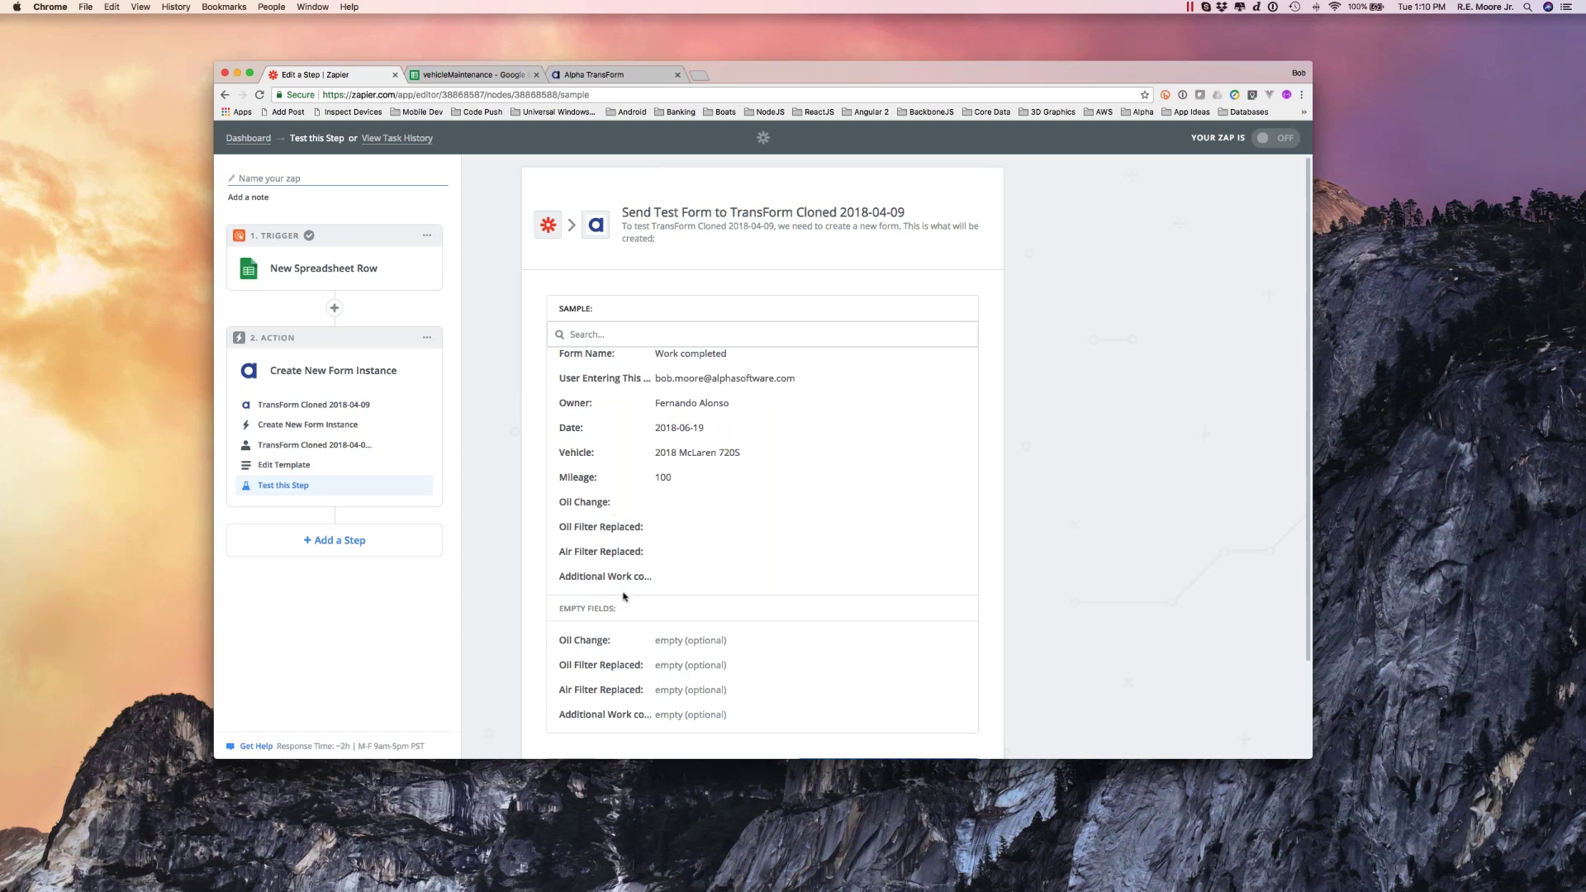
click(595, 80)
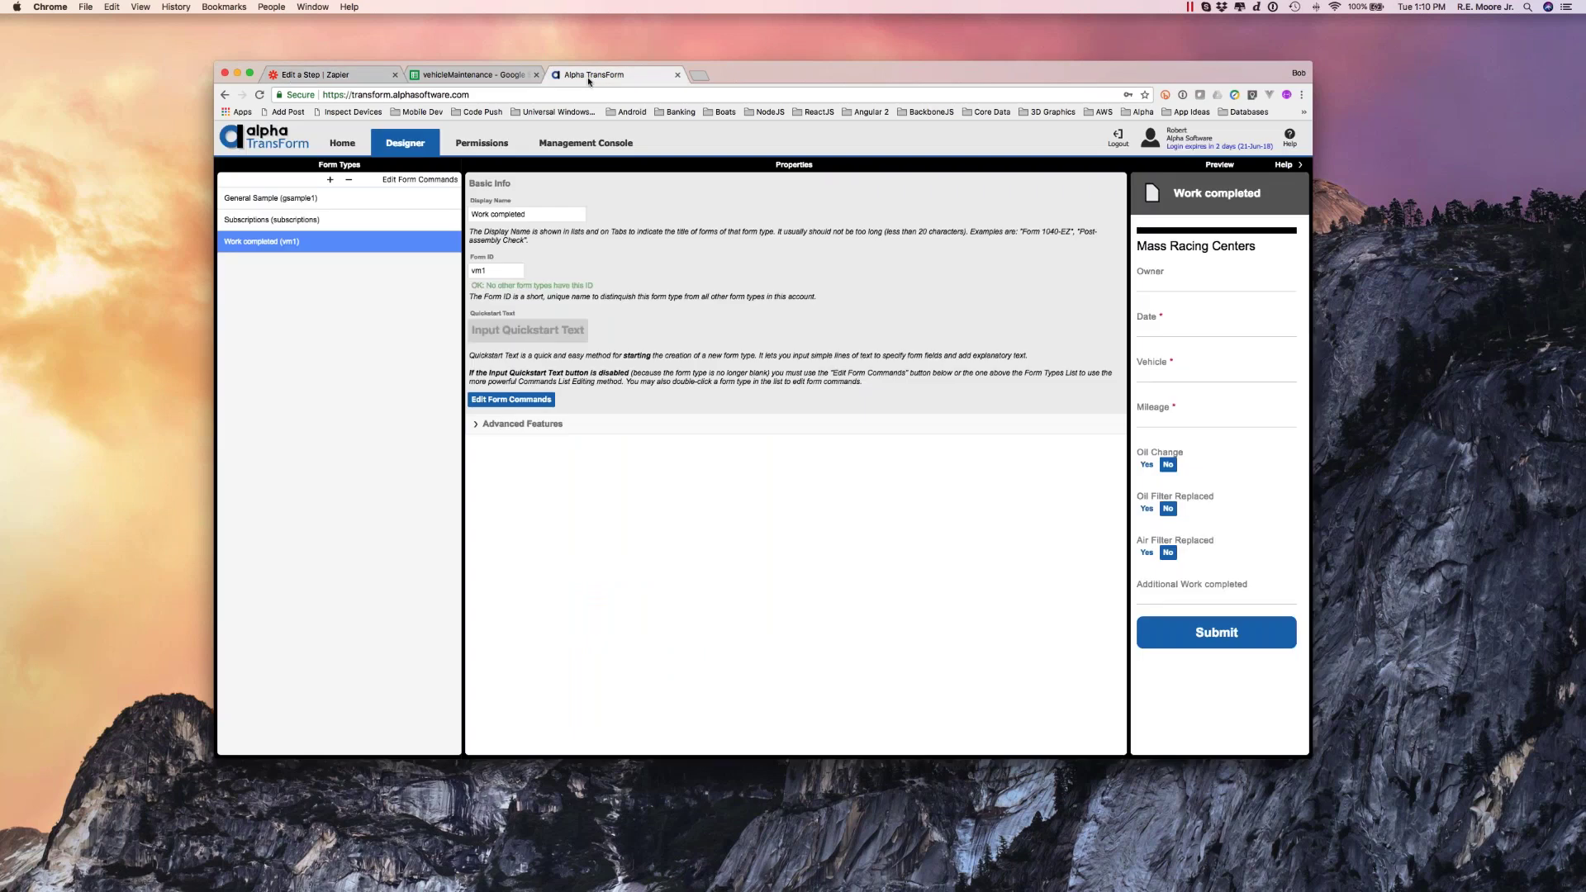
click(578, 140)
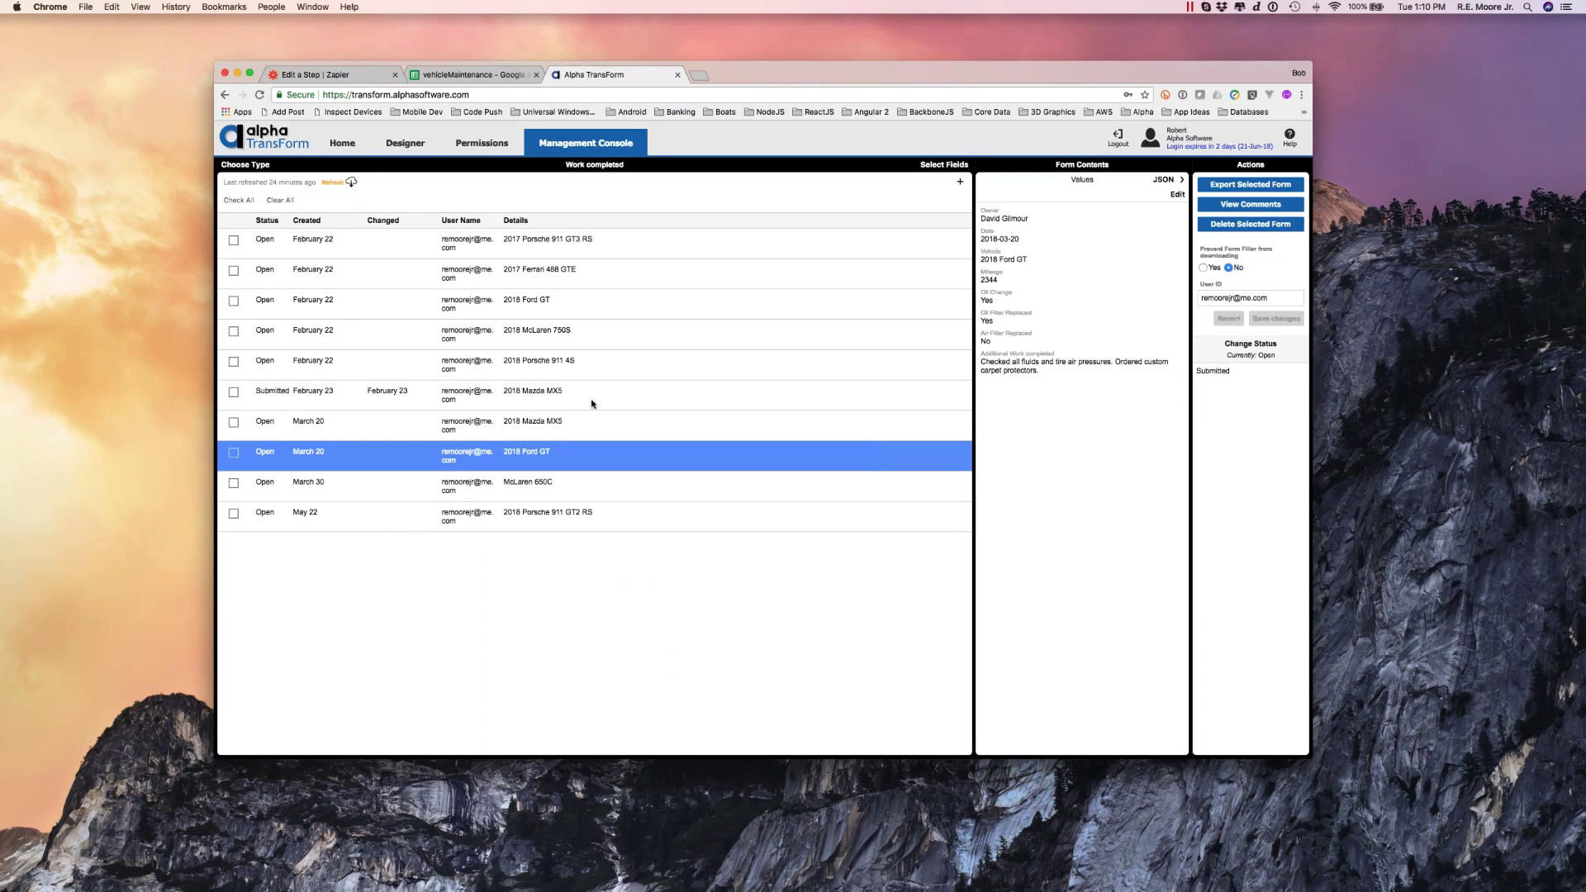
click(462, 77)
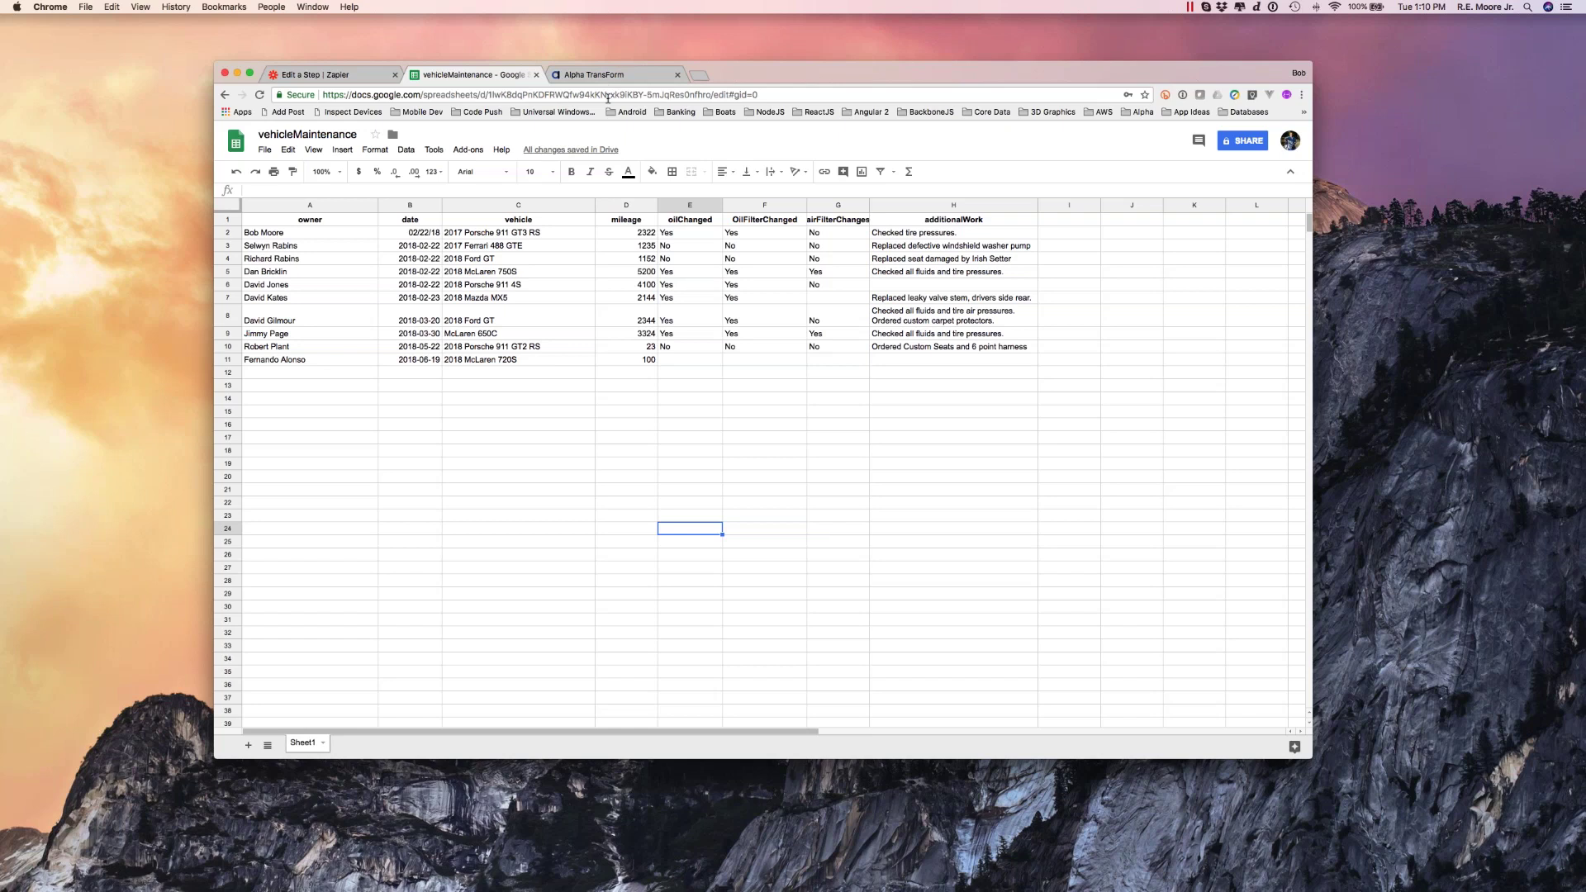
click(352, 76)
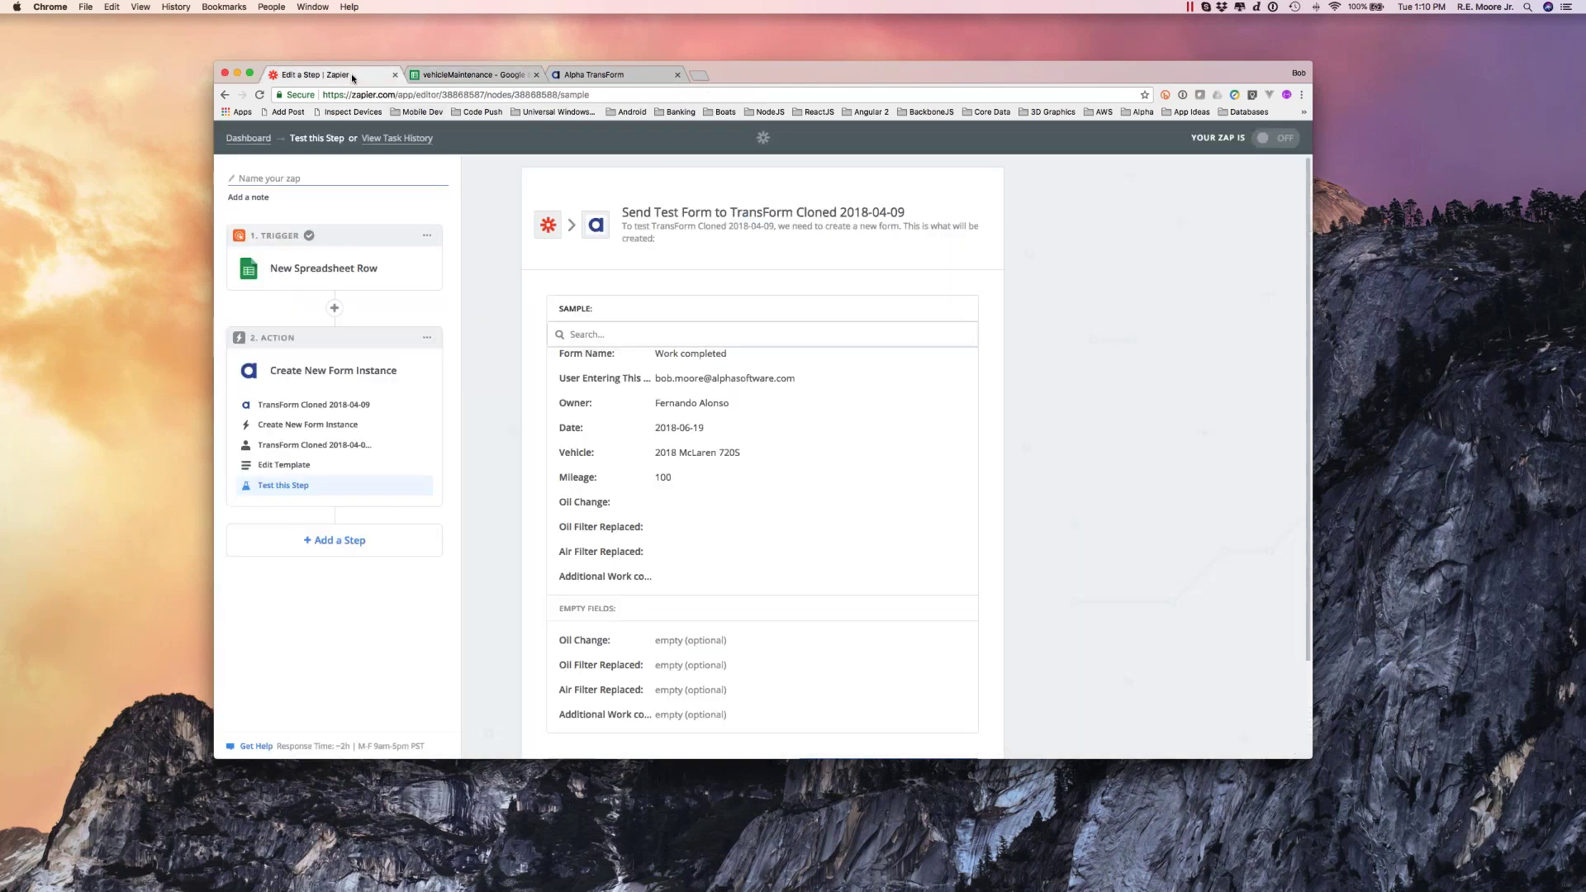
- Send the test form to TransForm Cloned 2018-04-09, and refresh the Work completed forms in Alpha TransForm's Management Console
scroll(805, 386, down, 3)
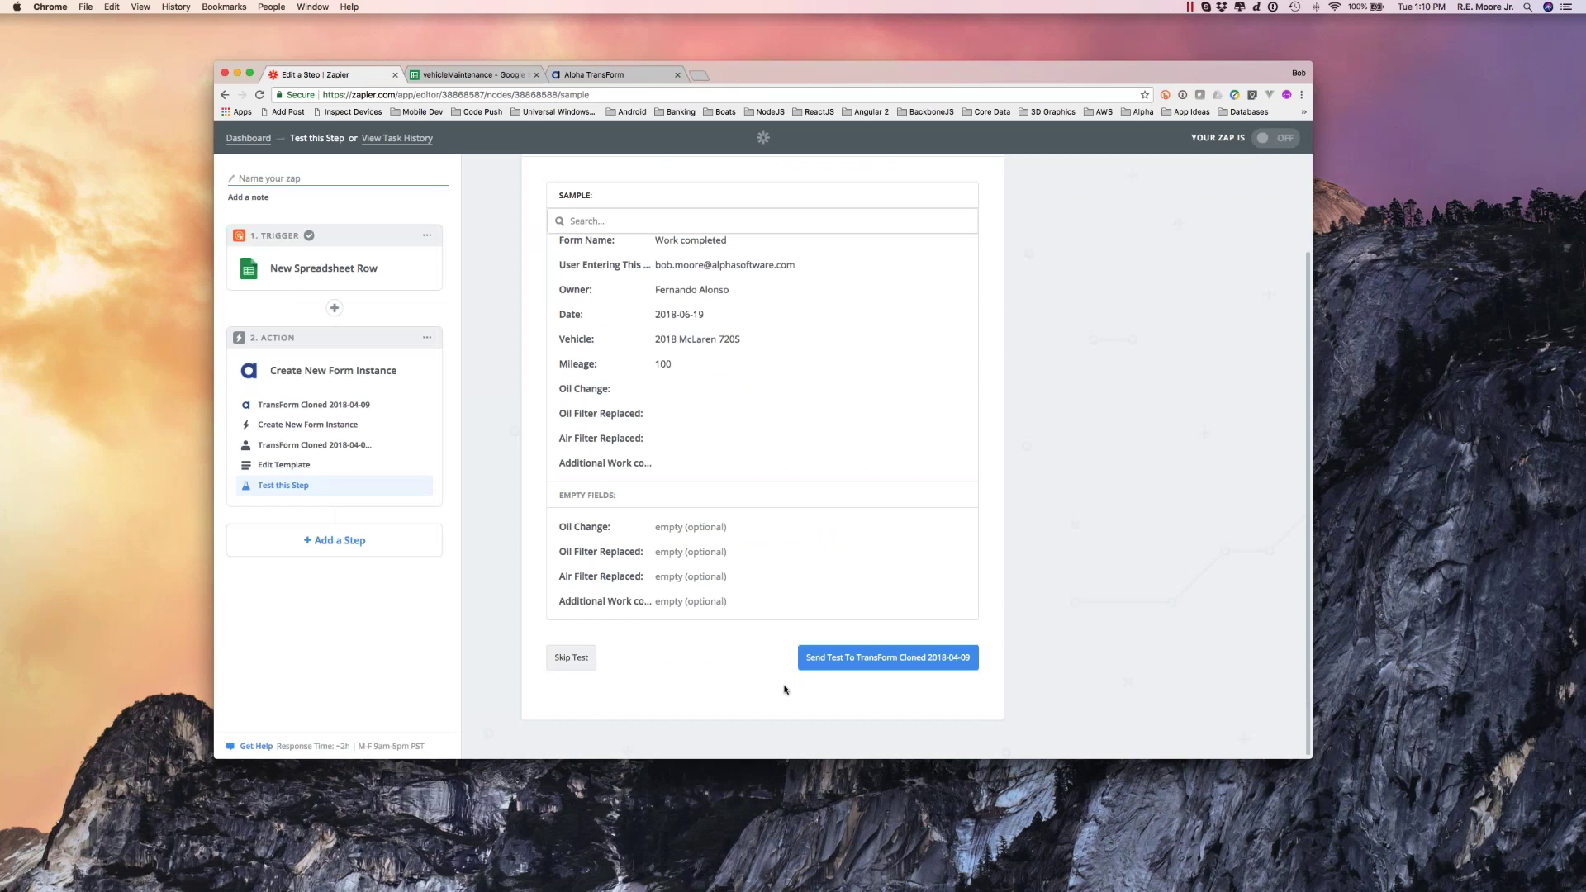
click(871, 664)
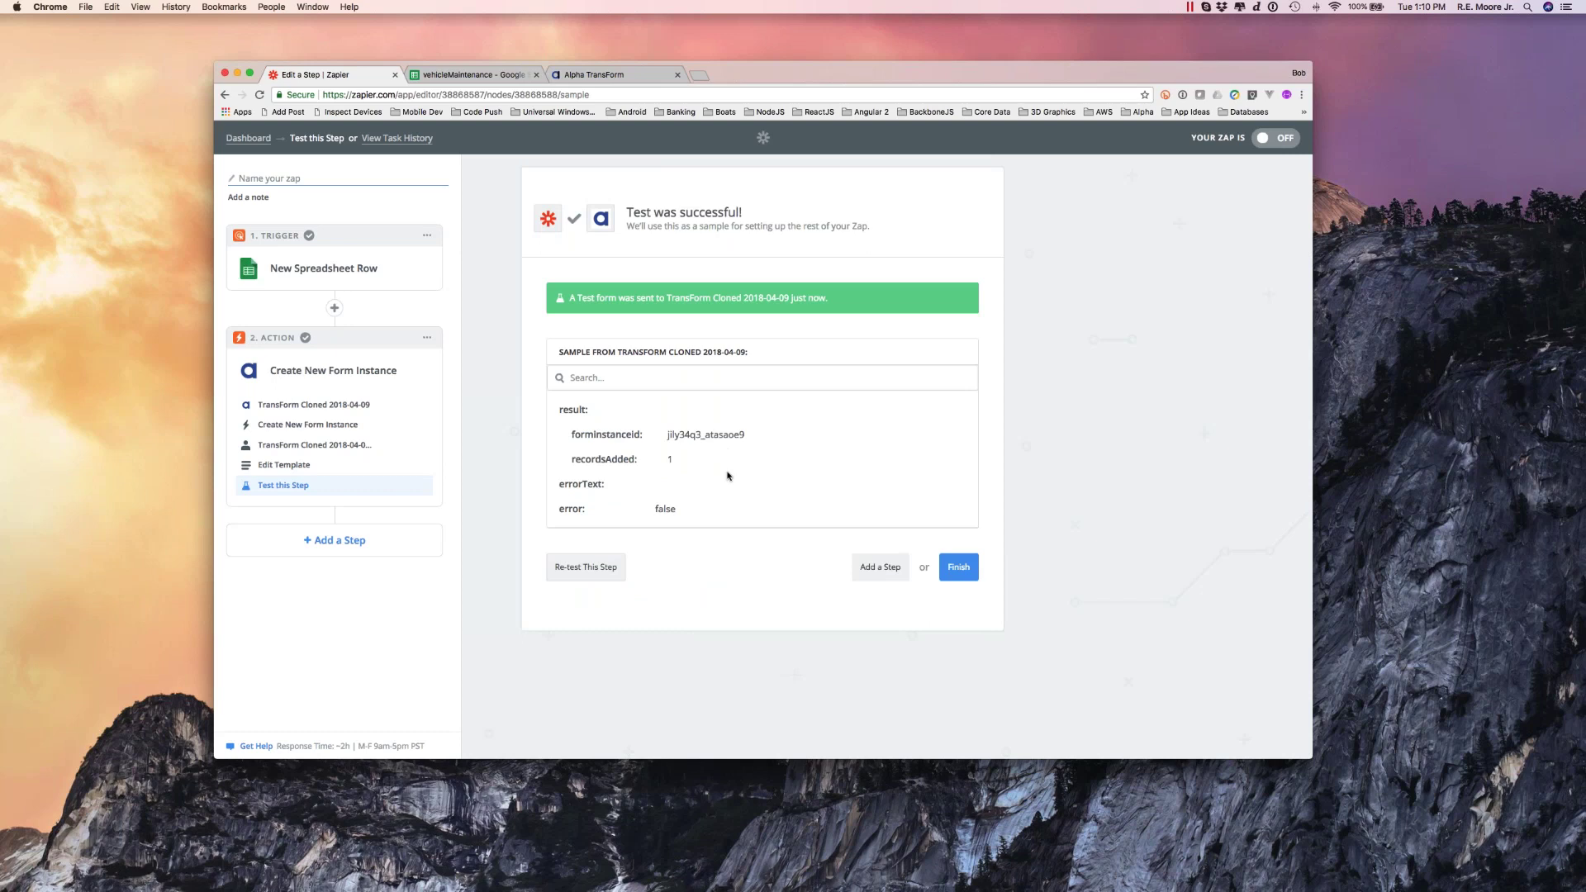
click(636, 75)
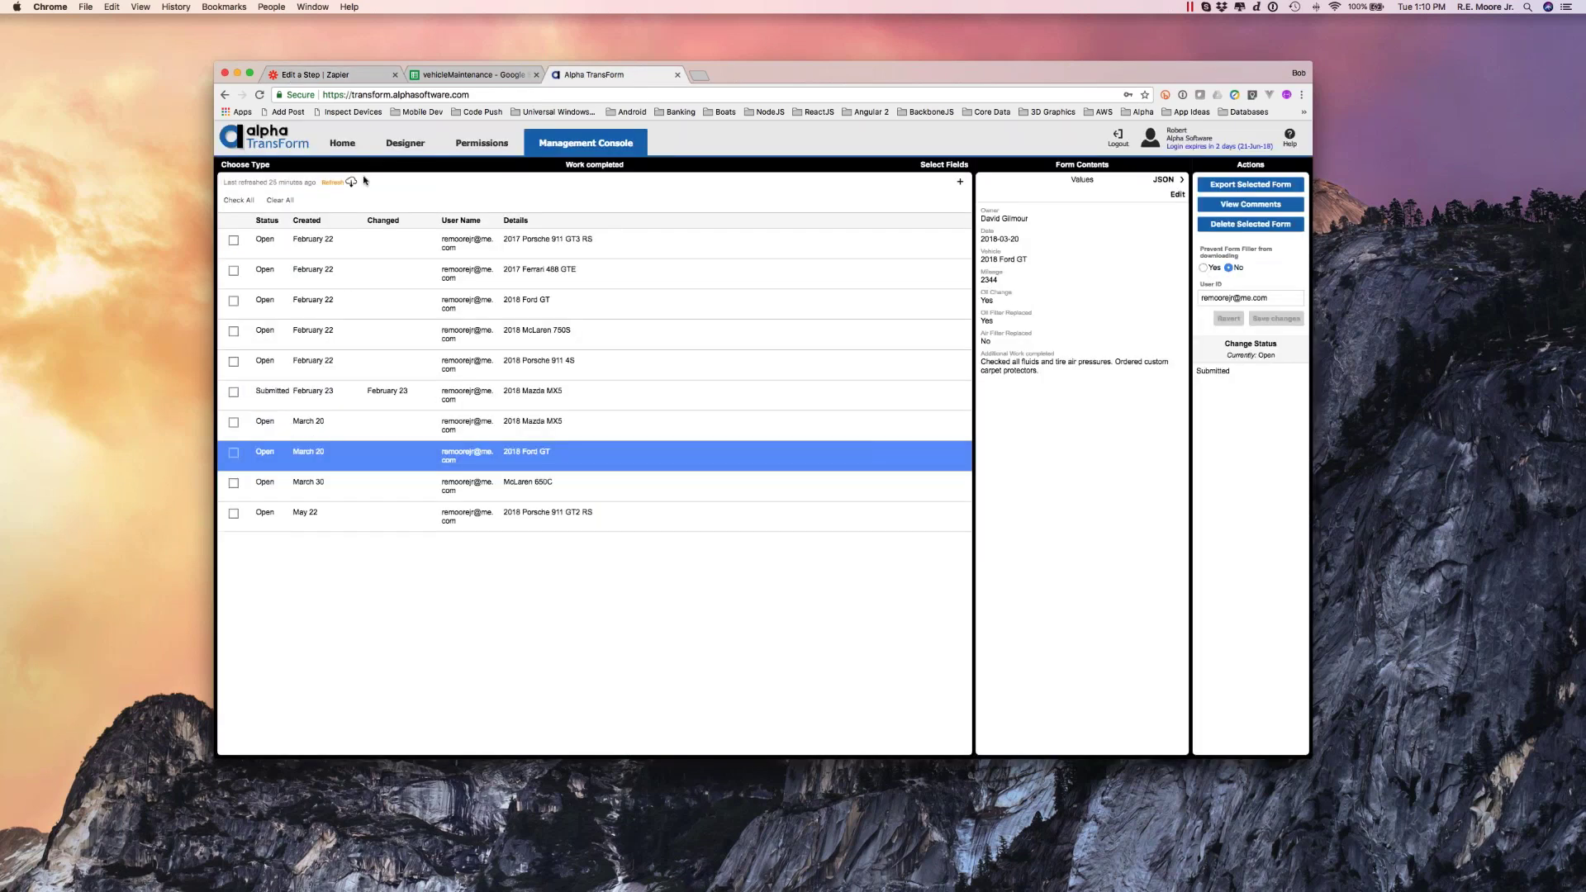
click(339, 183)
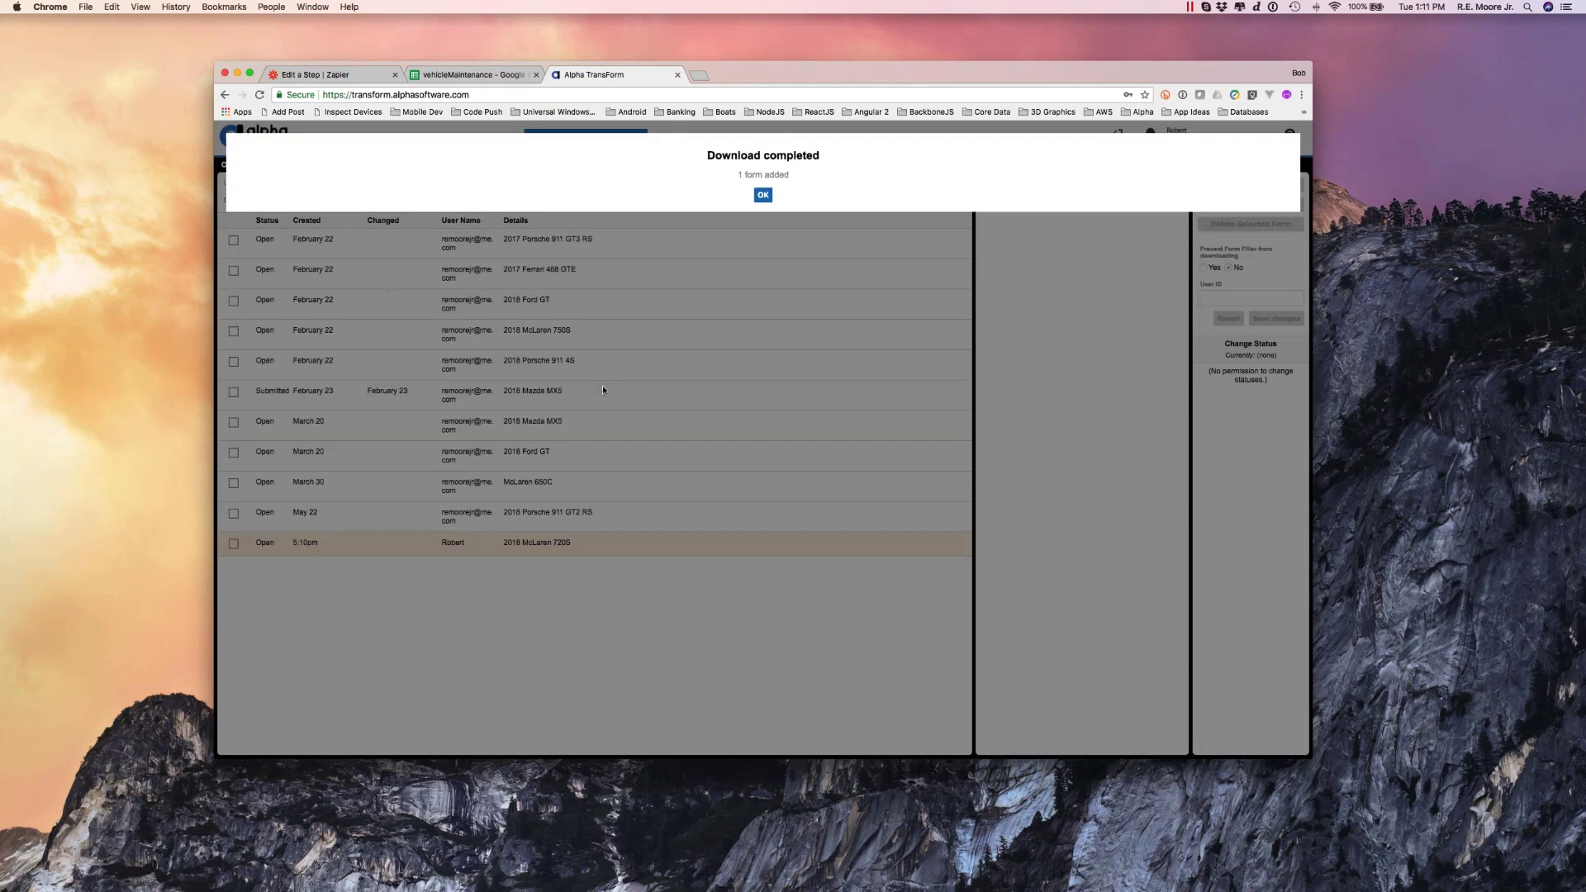
- Inspect the contents of the newly downloaded 2018 McLaren 720S form, compare them with the vehicleMaintenance sheet, and return to the Zap
key(Return)
click(671, 543)
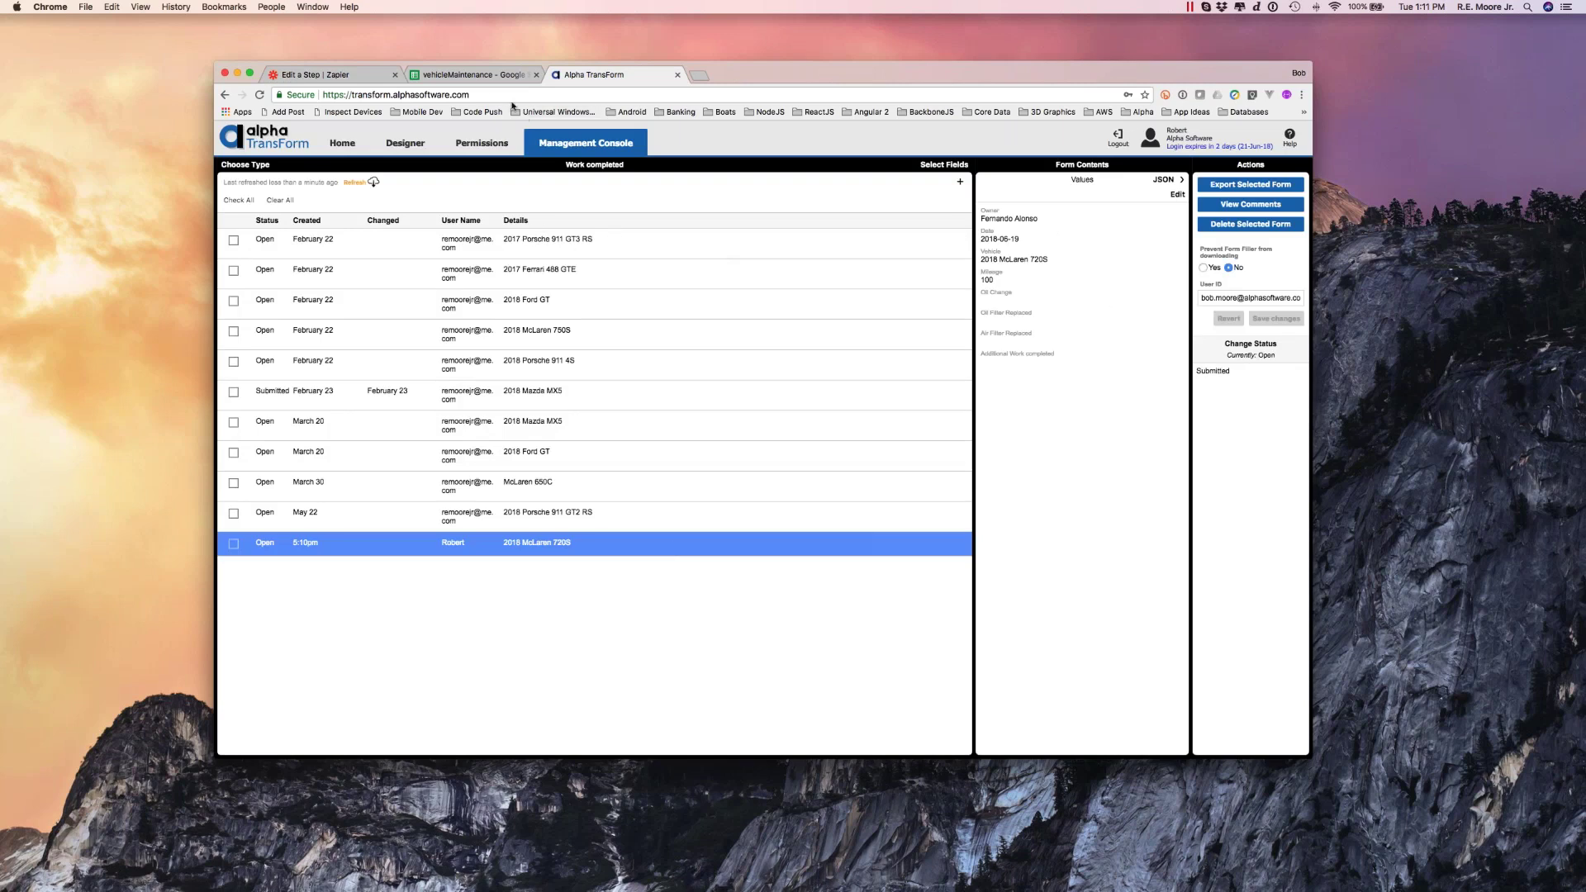
click(456, 76)
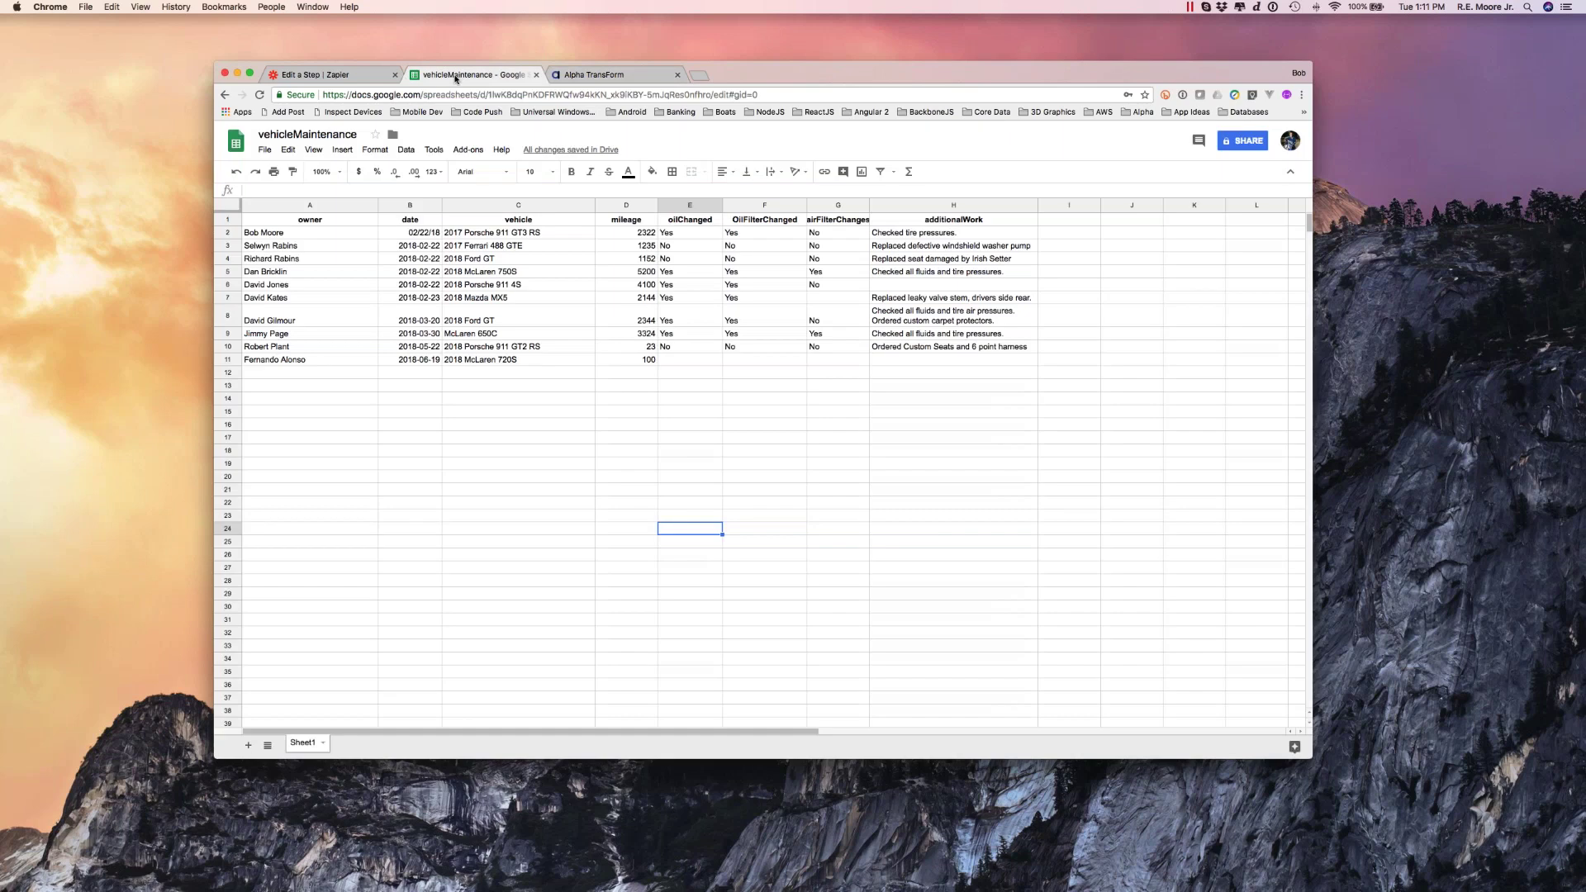
click(334, 75)
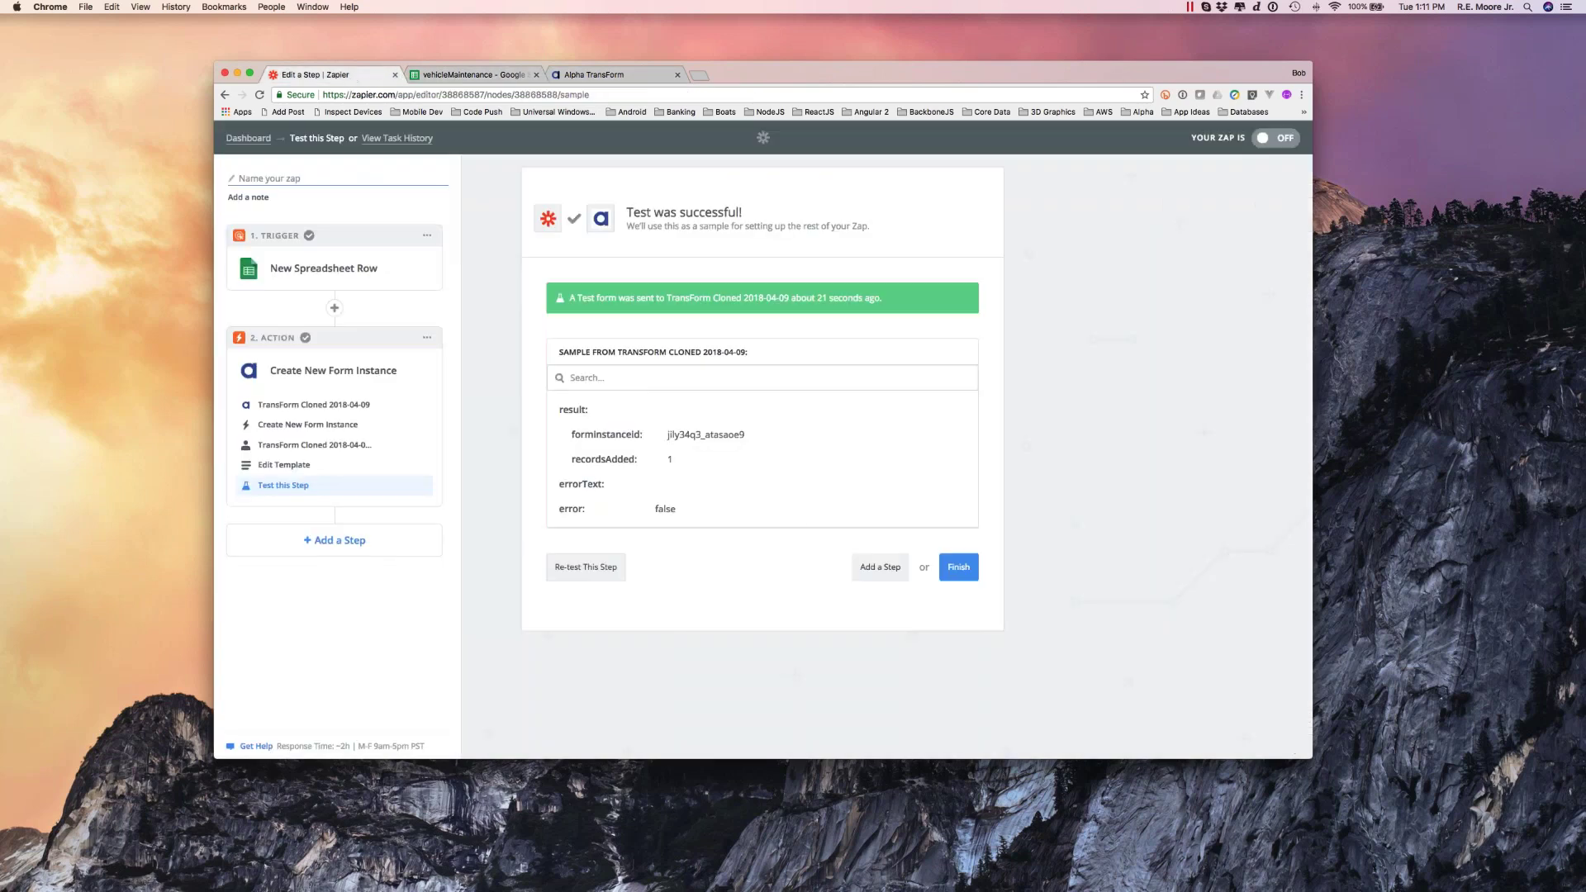
- Finish the Zap setup, name the Zap New Work order, turn it on, and view it on the dashboard
click(957, 575)
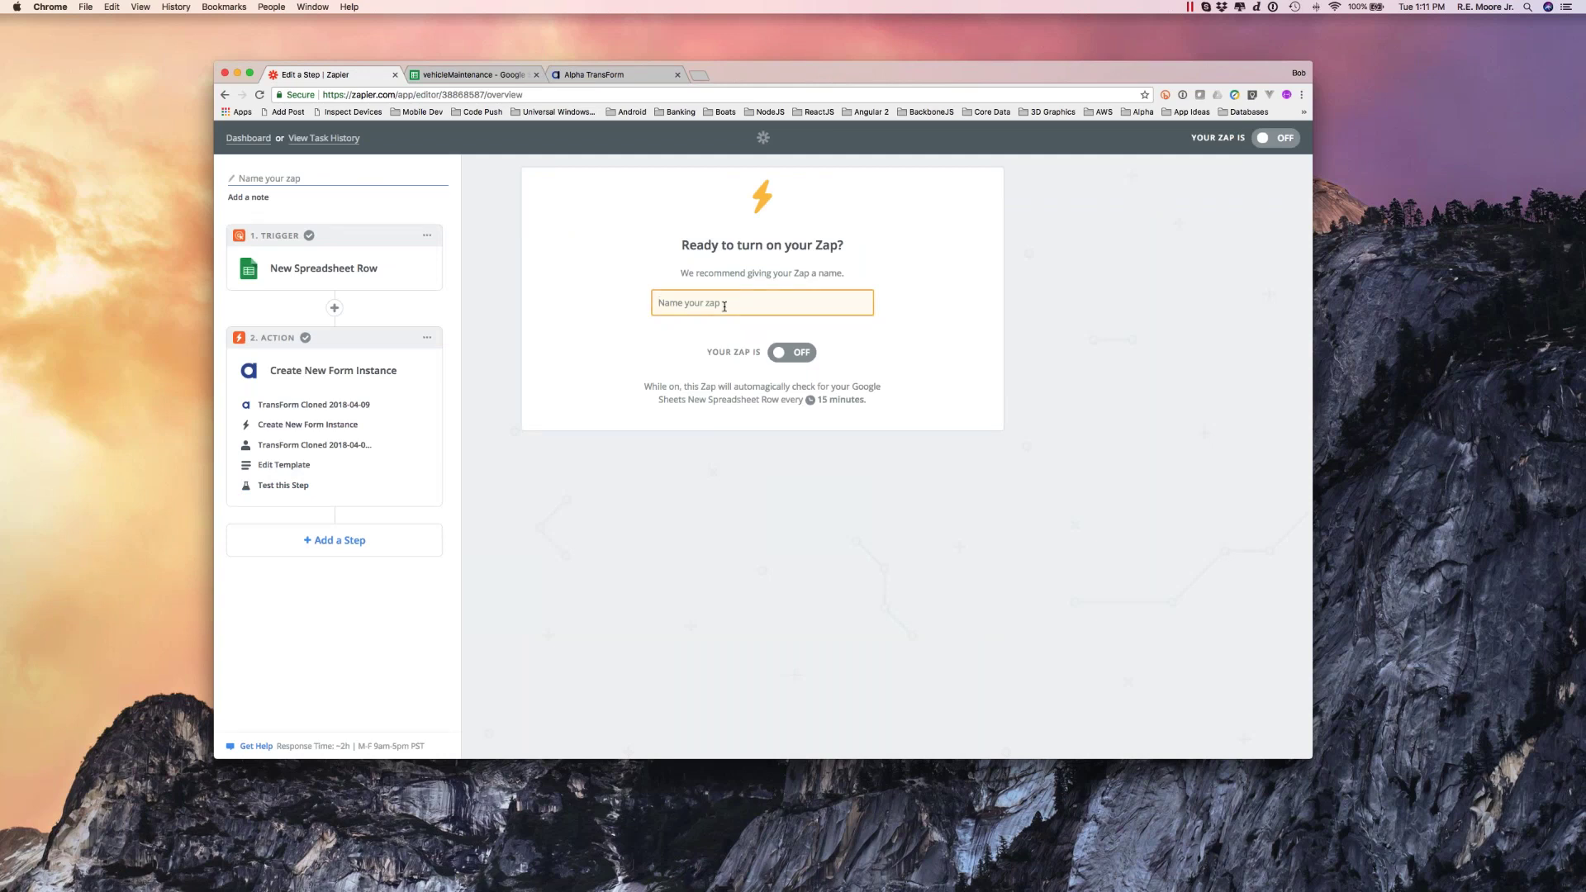
text(New Work)
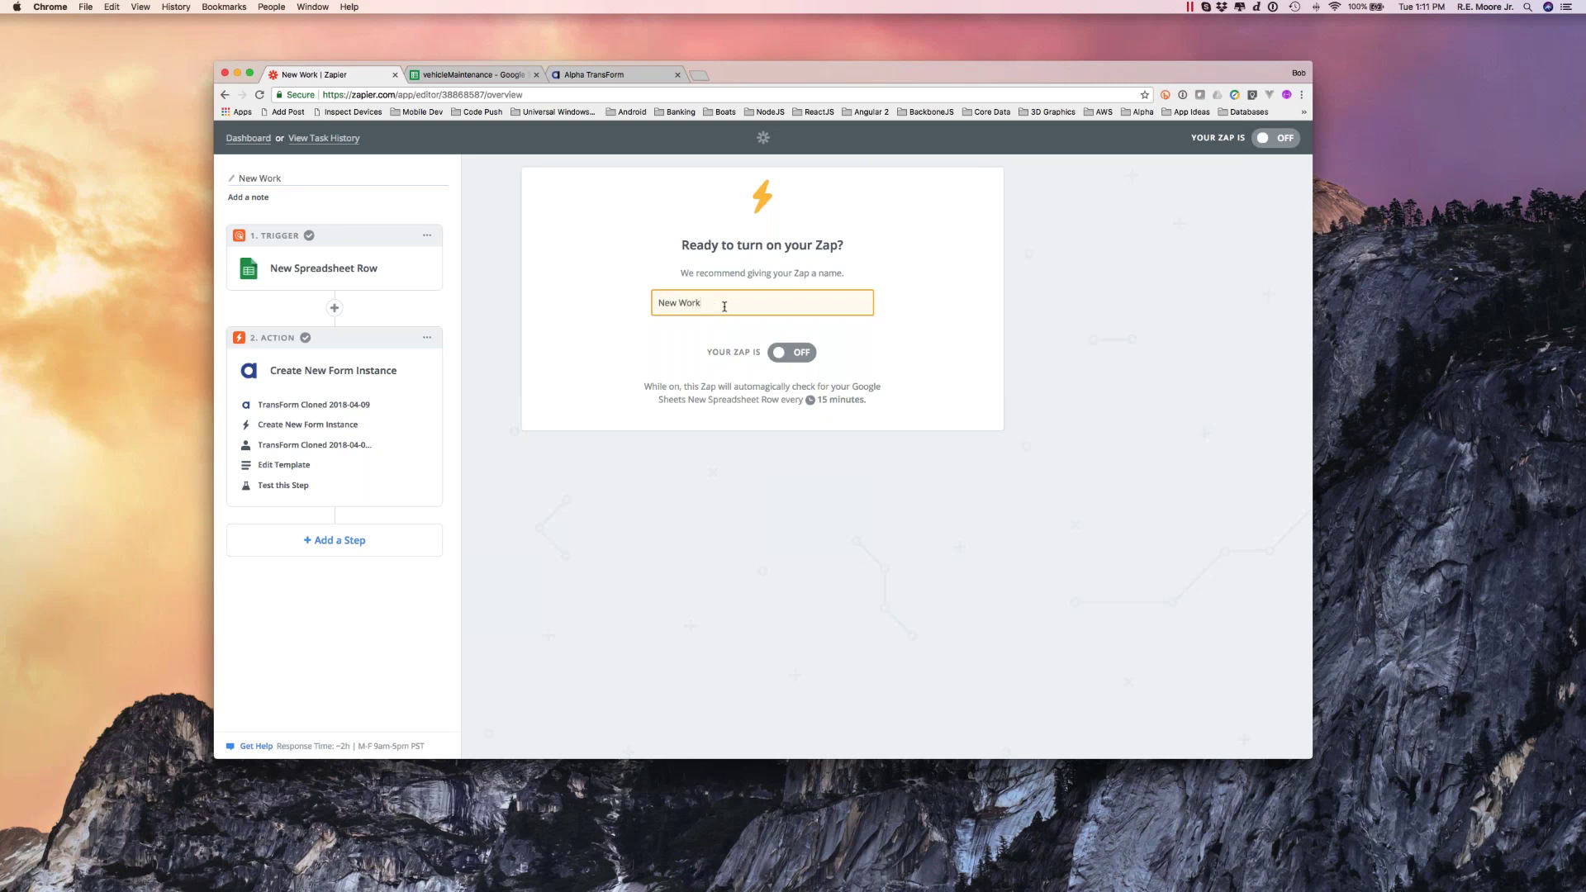
text( order)
click(785, 352)
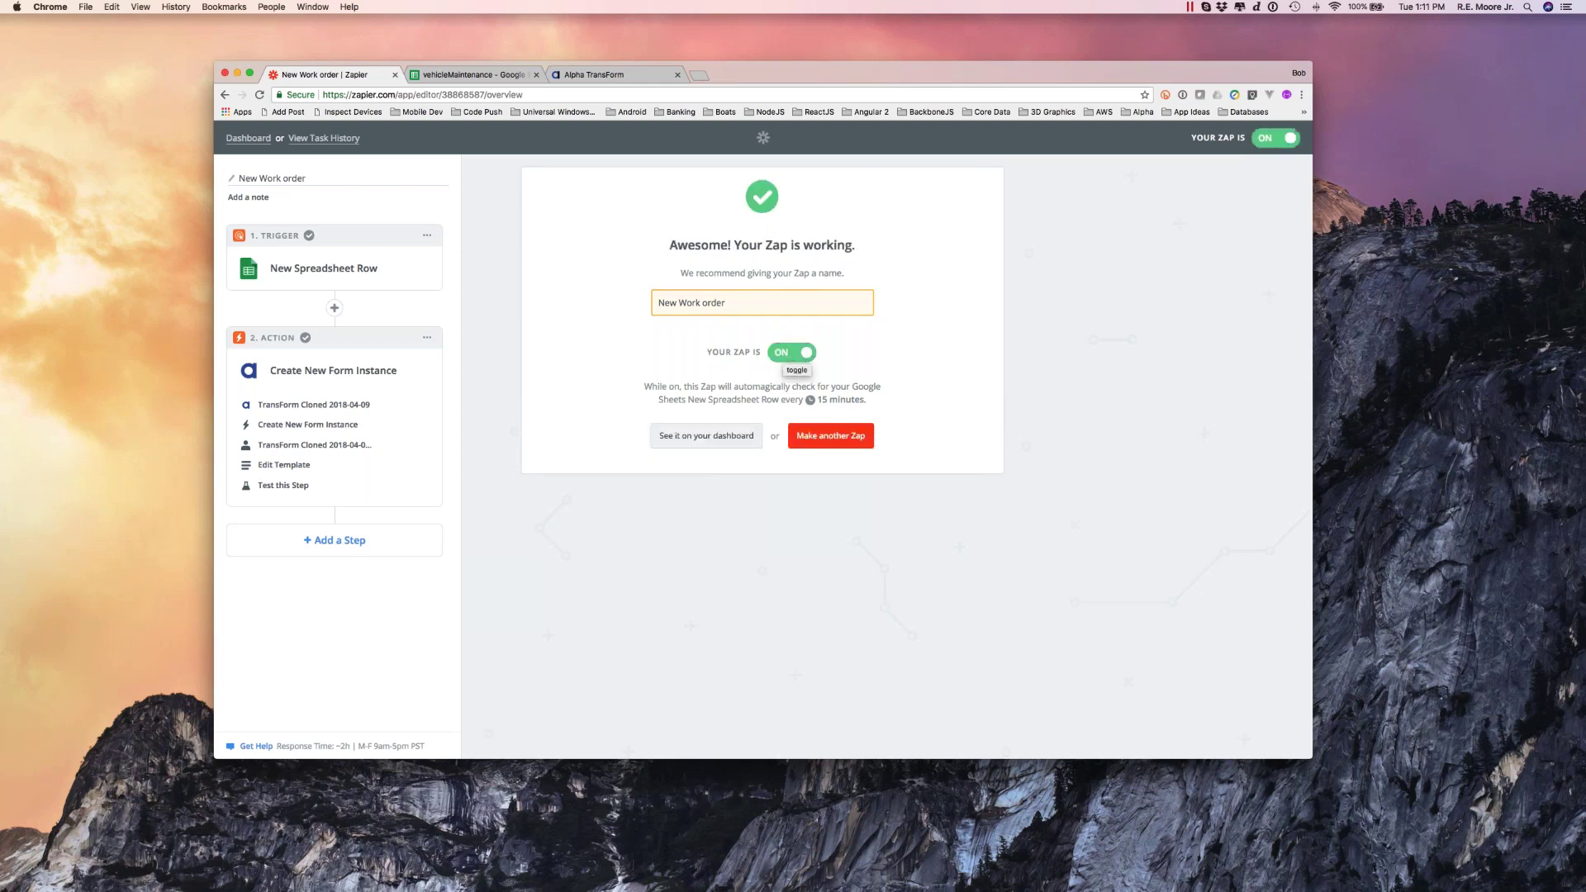
click(720, 438)
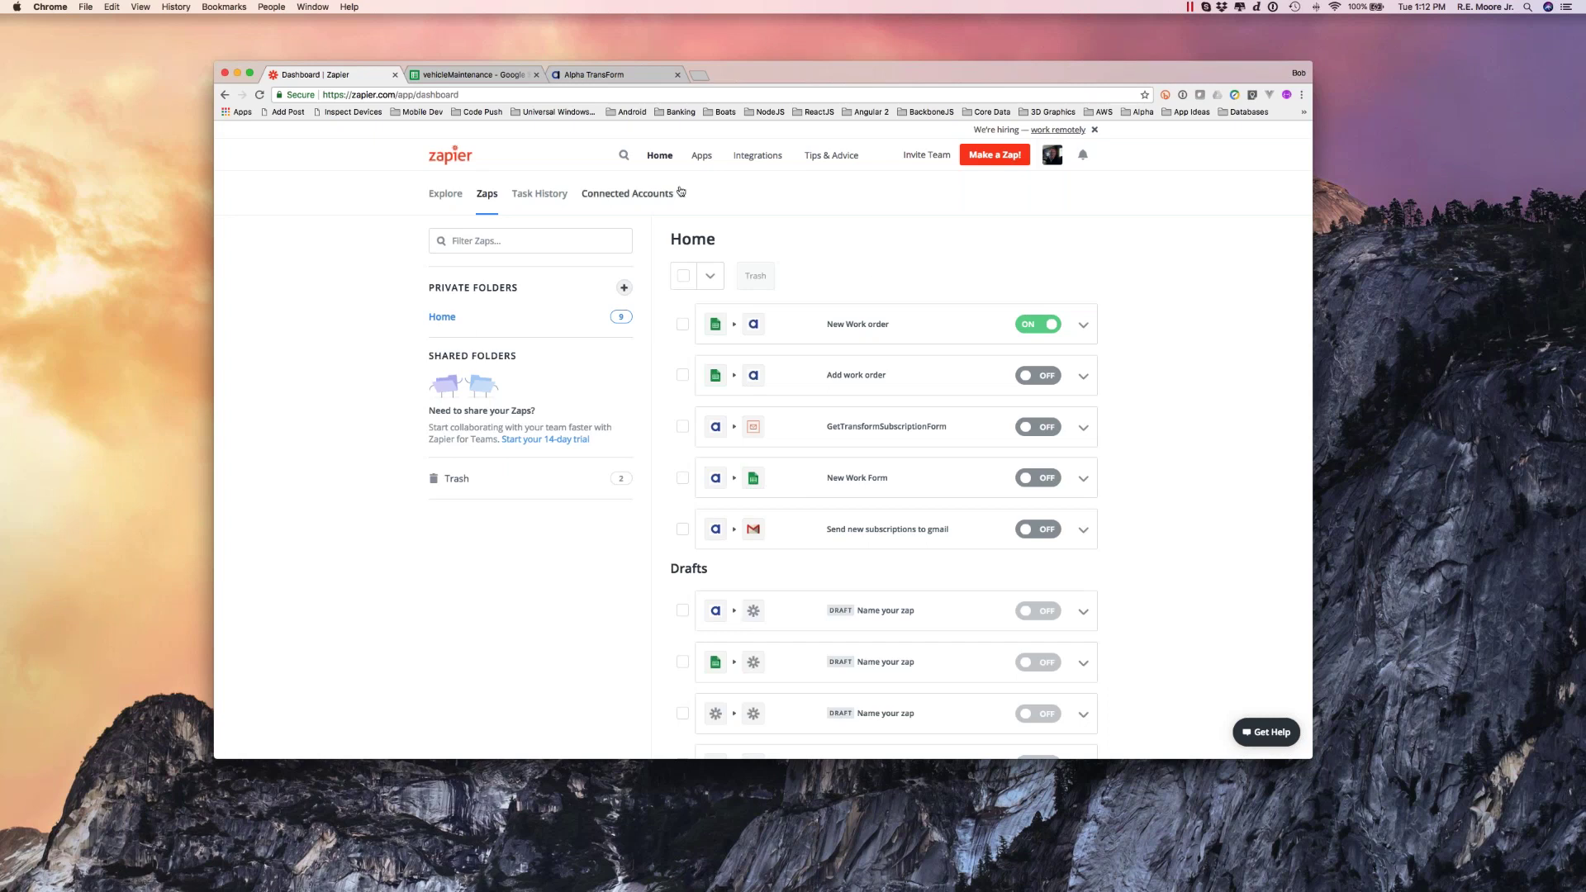
- In the vehicleMaintenance sheet, start row 12 with the owner's full name and the date 2018-06-19
click(493, 74)
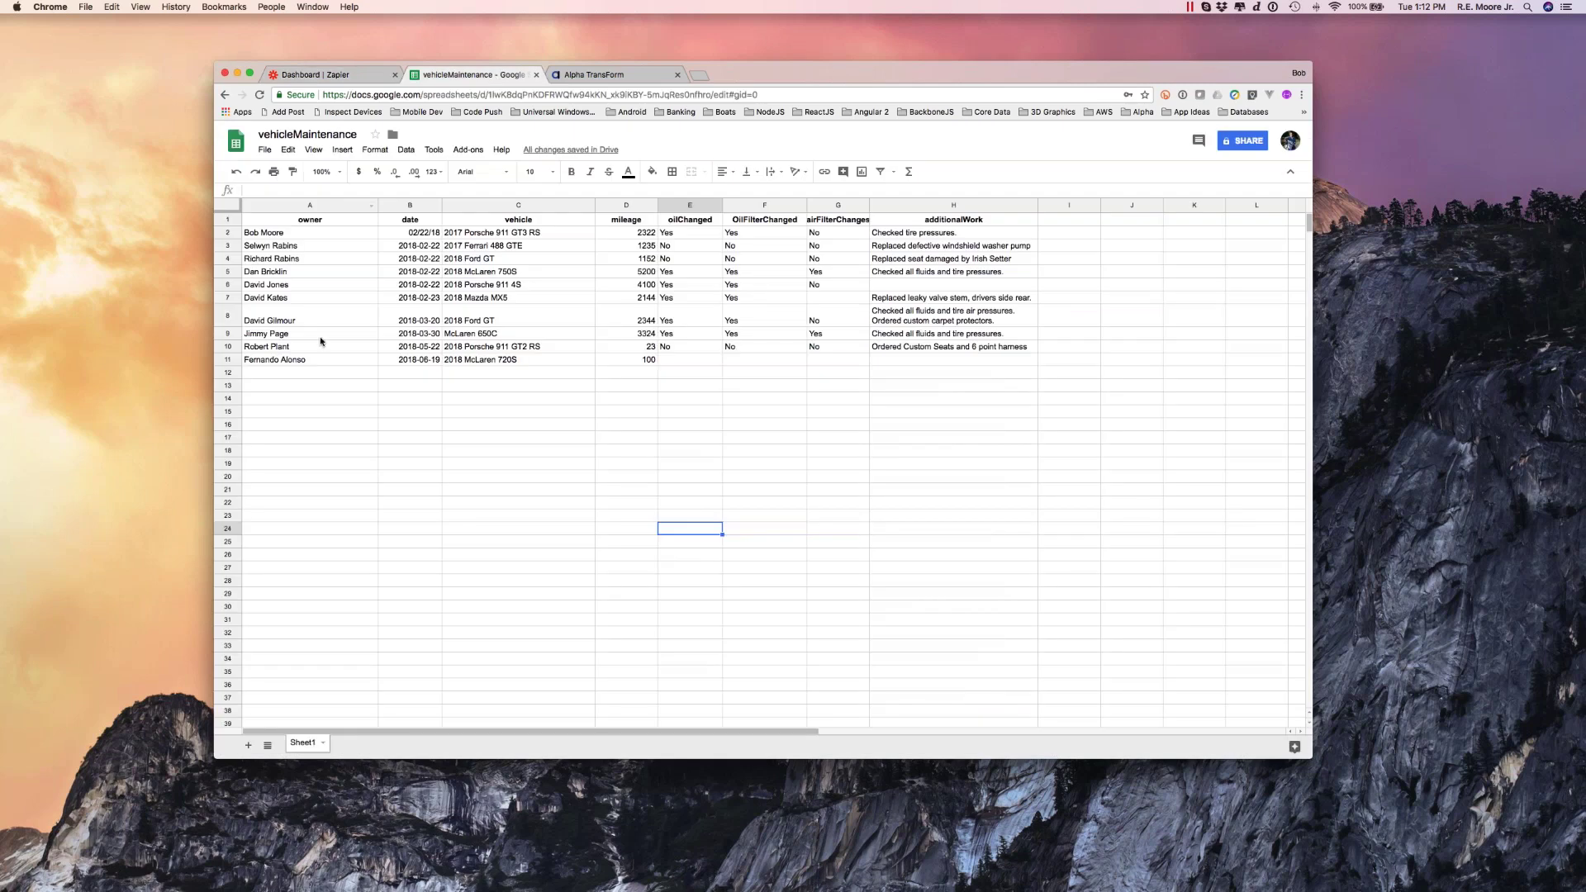
click(335, 374)
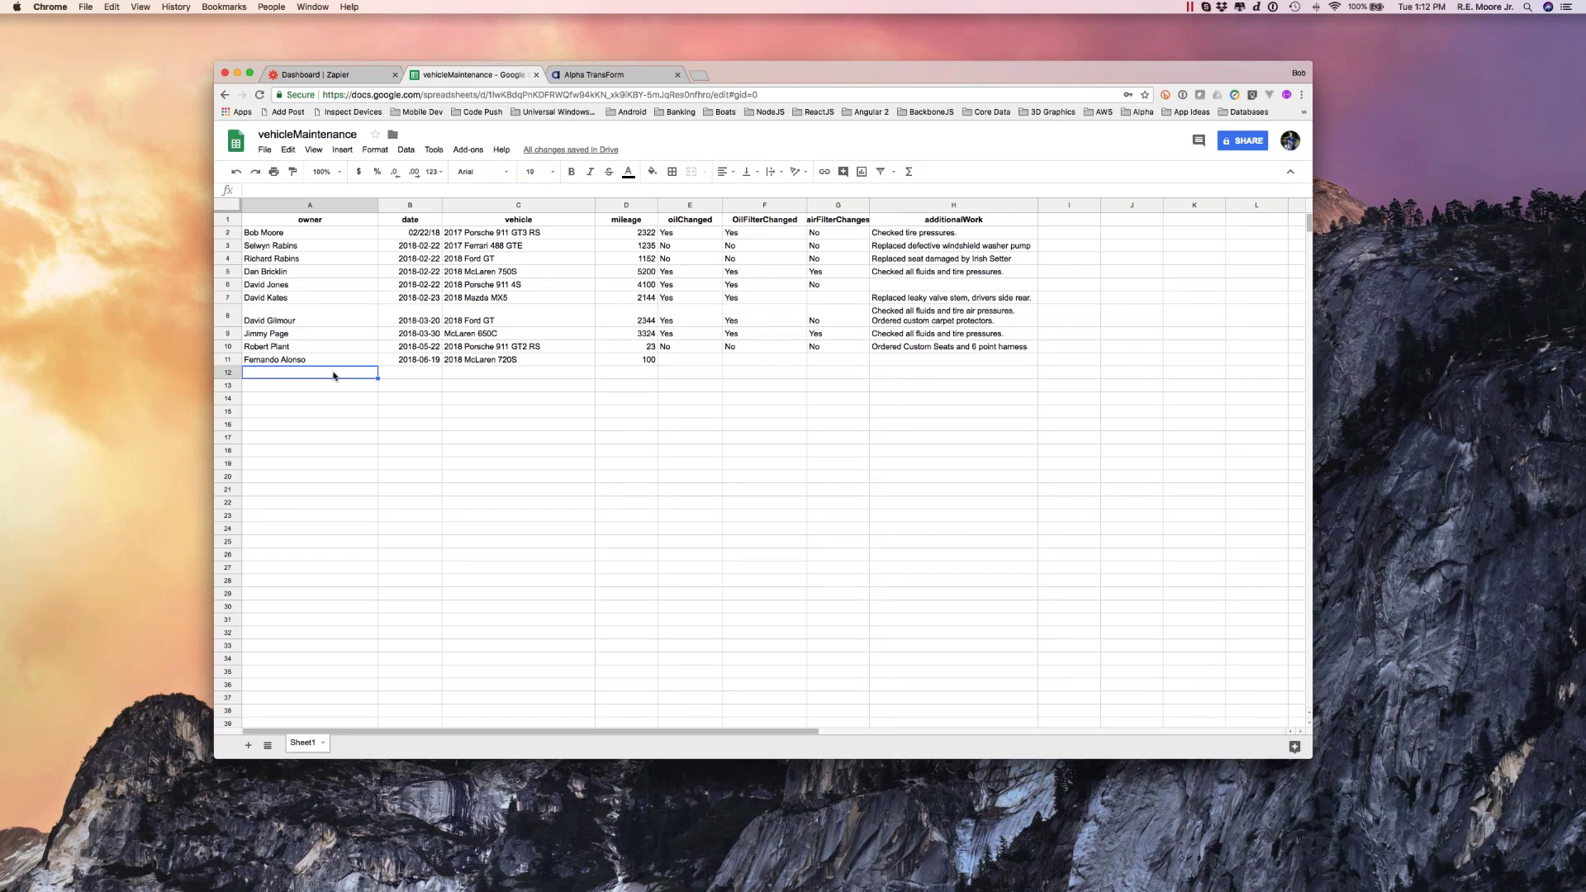
text(Lewis Hamilton)
click(410, 372)
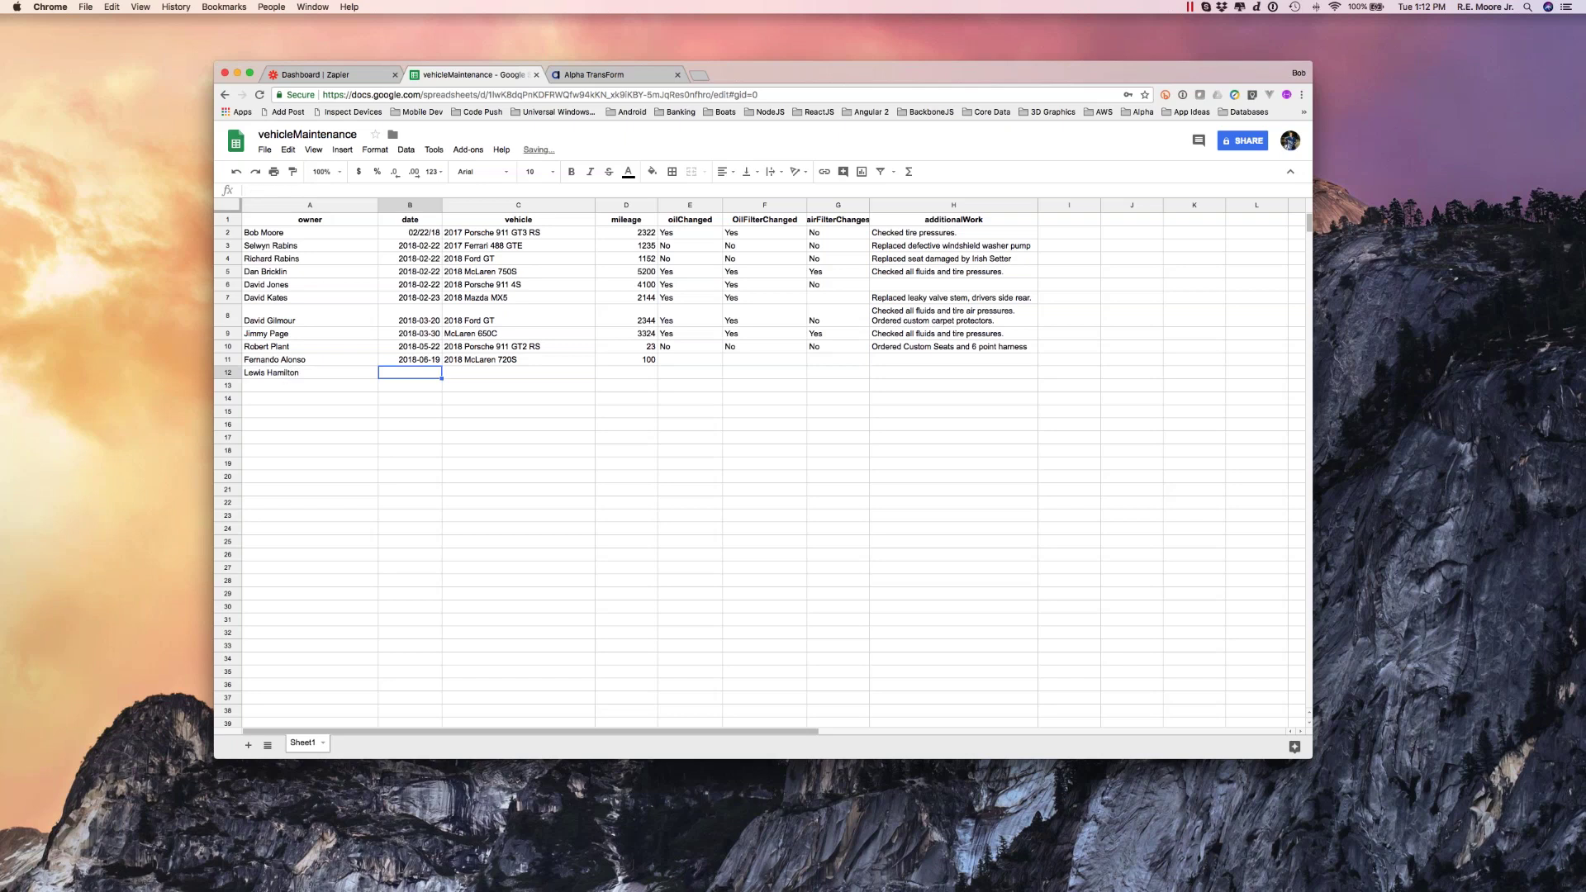
text(2018-06-19)
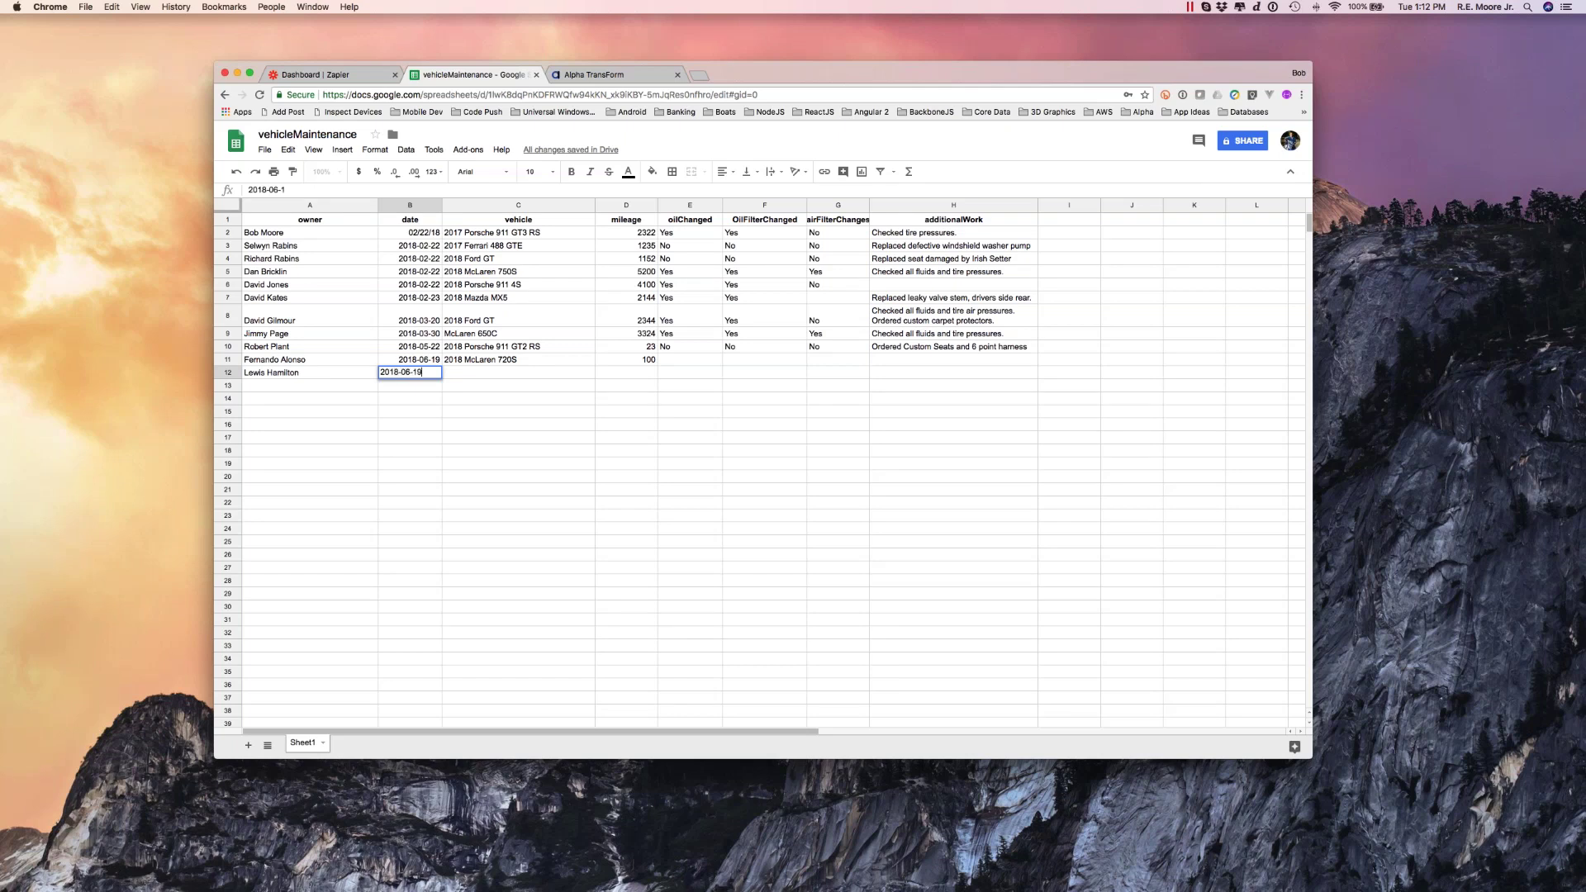
- Set row 12's vehicle to 2018 Mercedes and its mileage to 200
click(467, 373)
text(2018 )
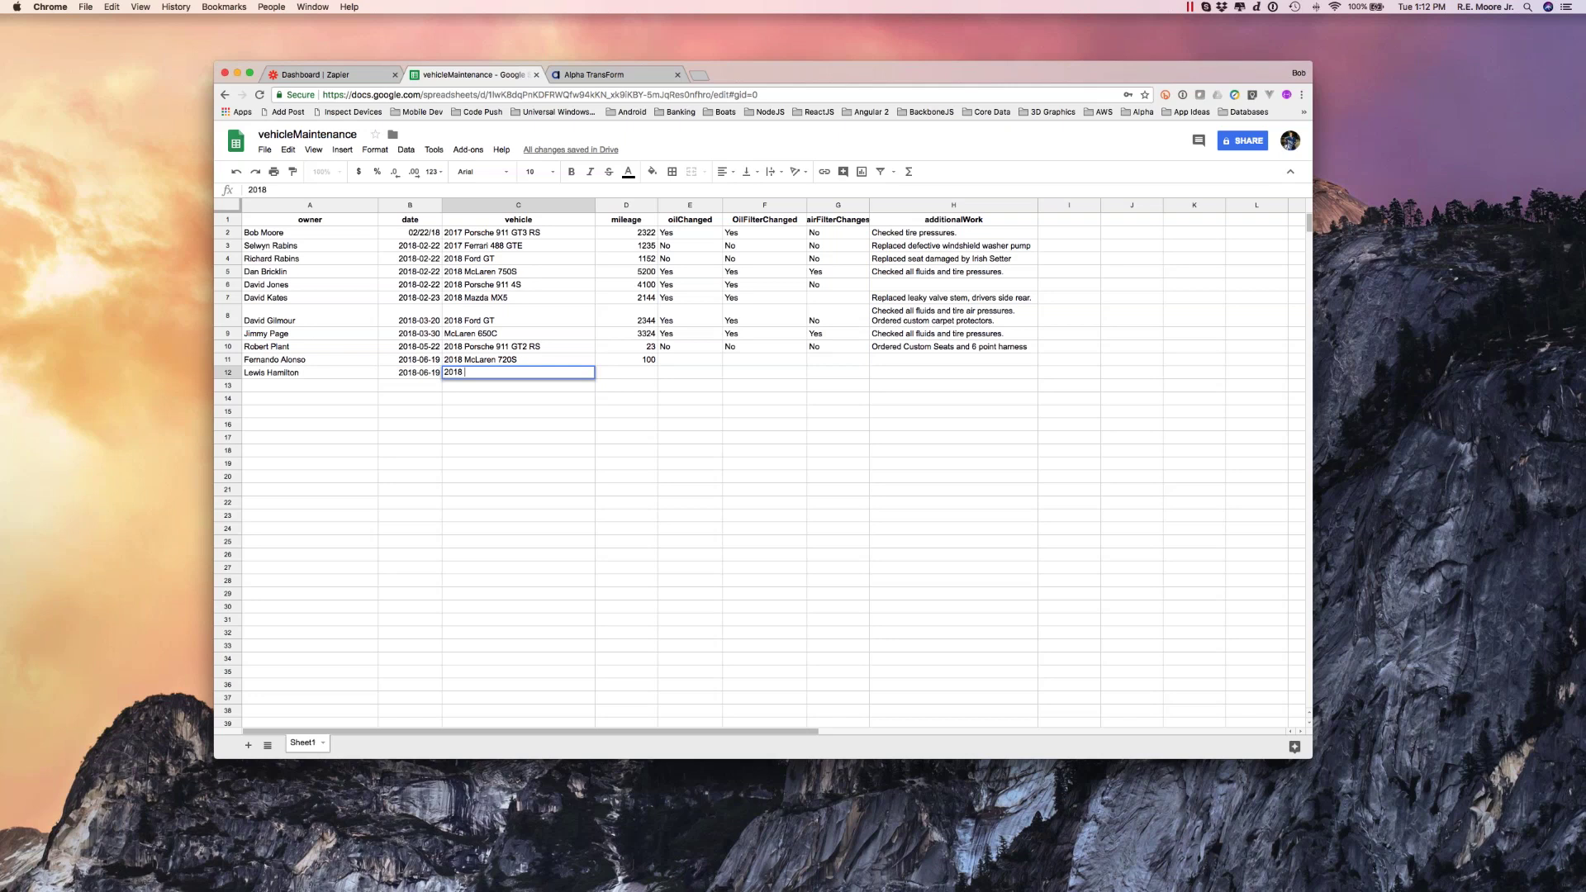
text(Mercedes)
click(636, 372)
text(200)
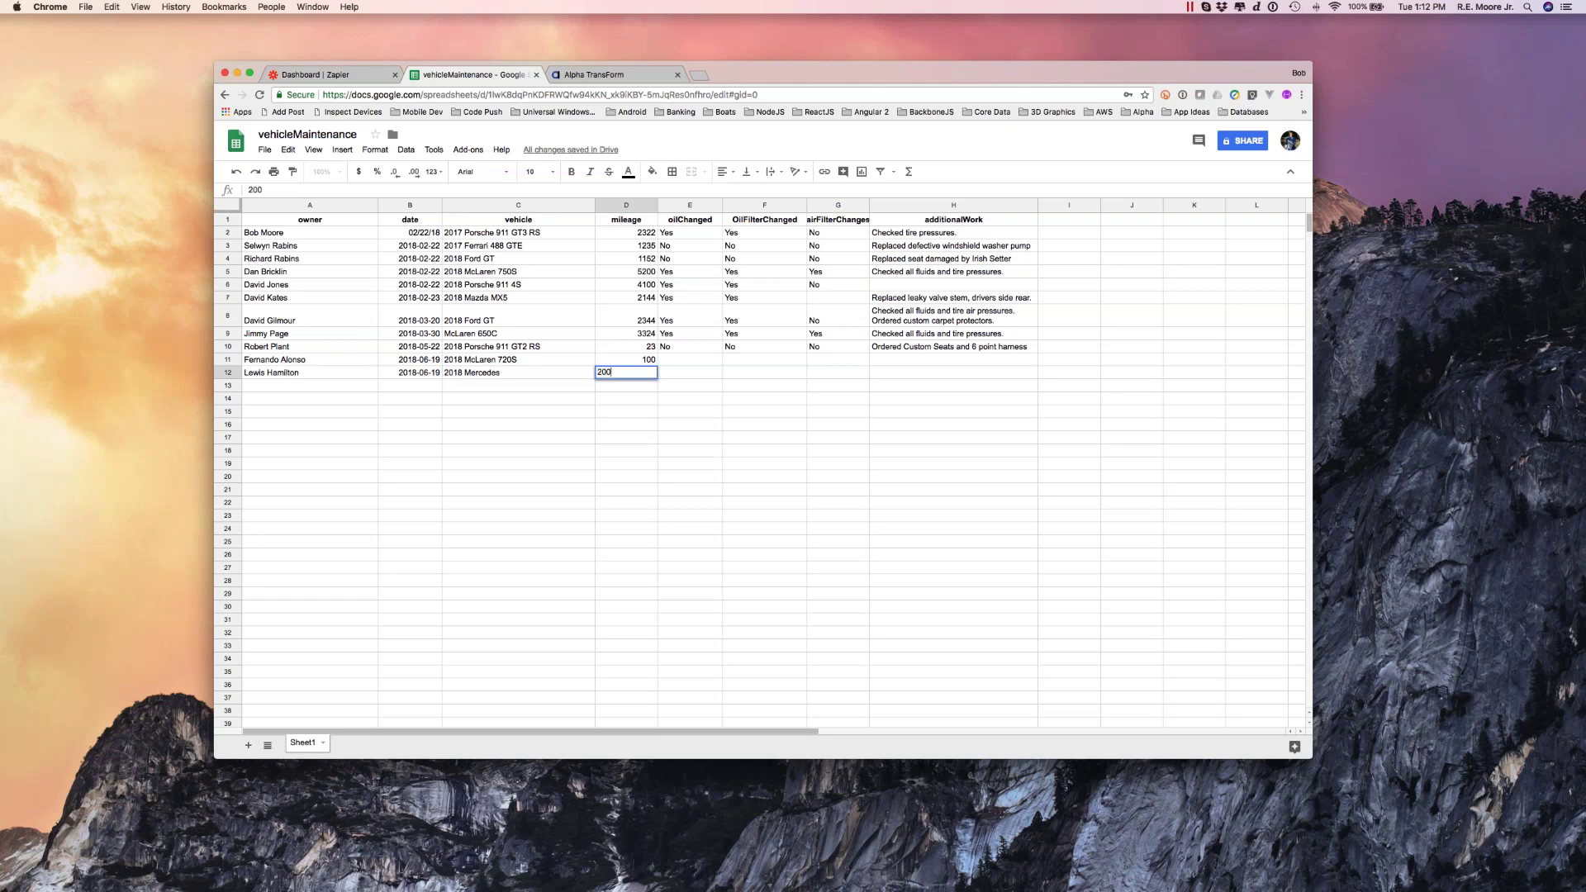
key(Tab)
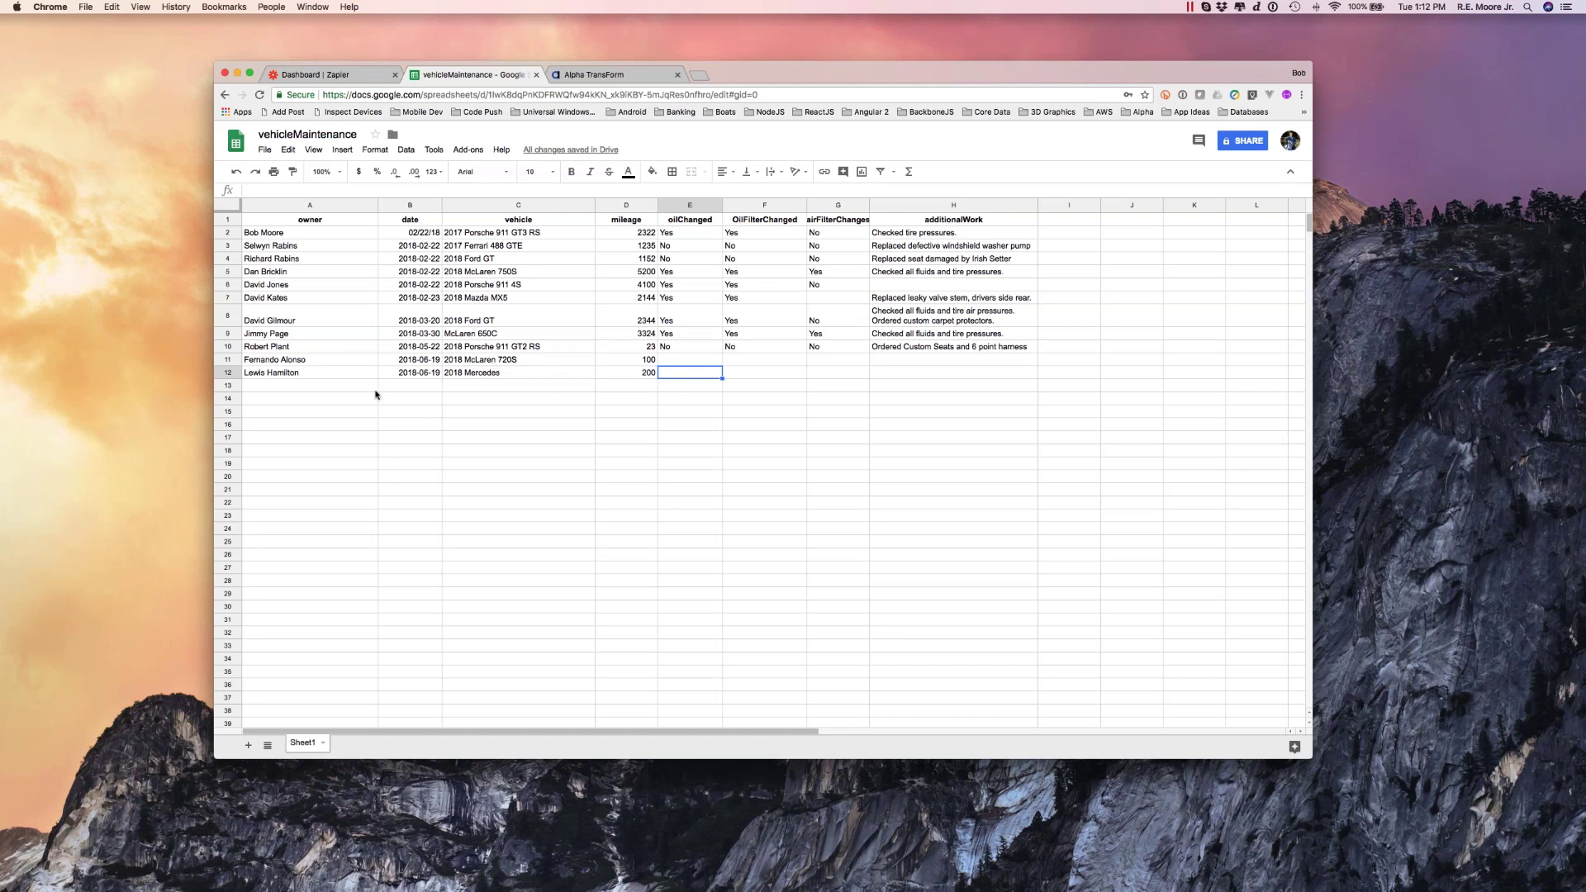
click(346, 389)
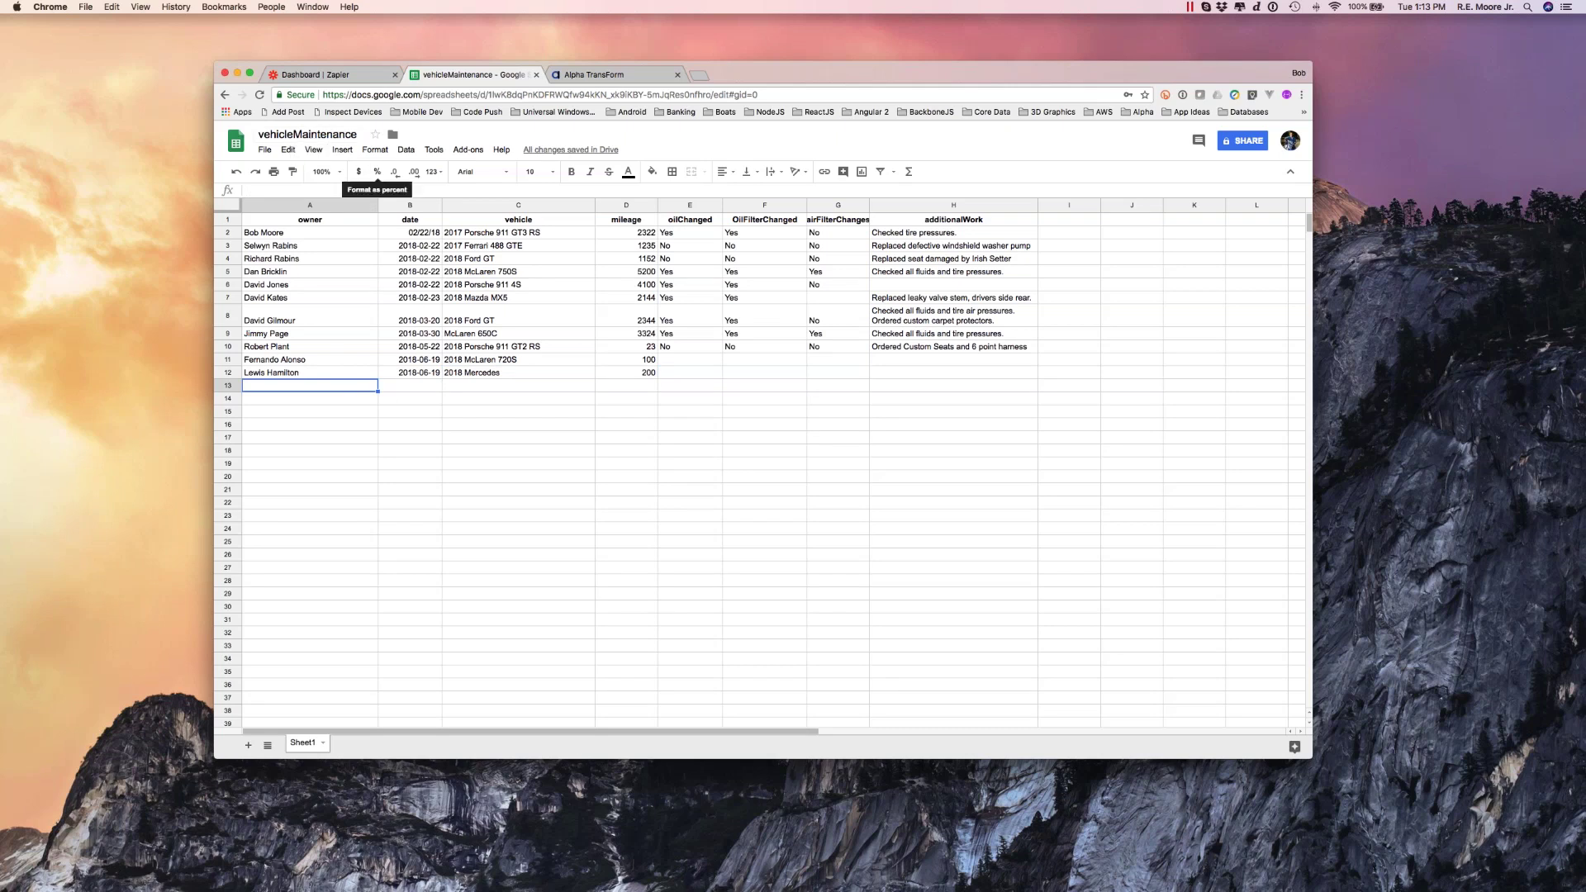
click(265, 151)
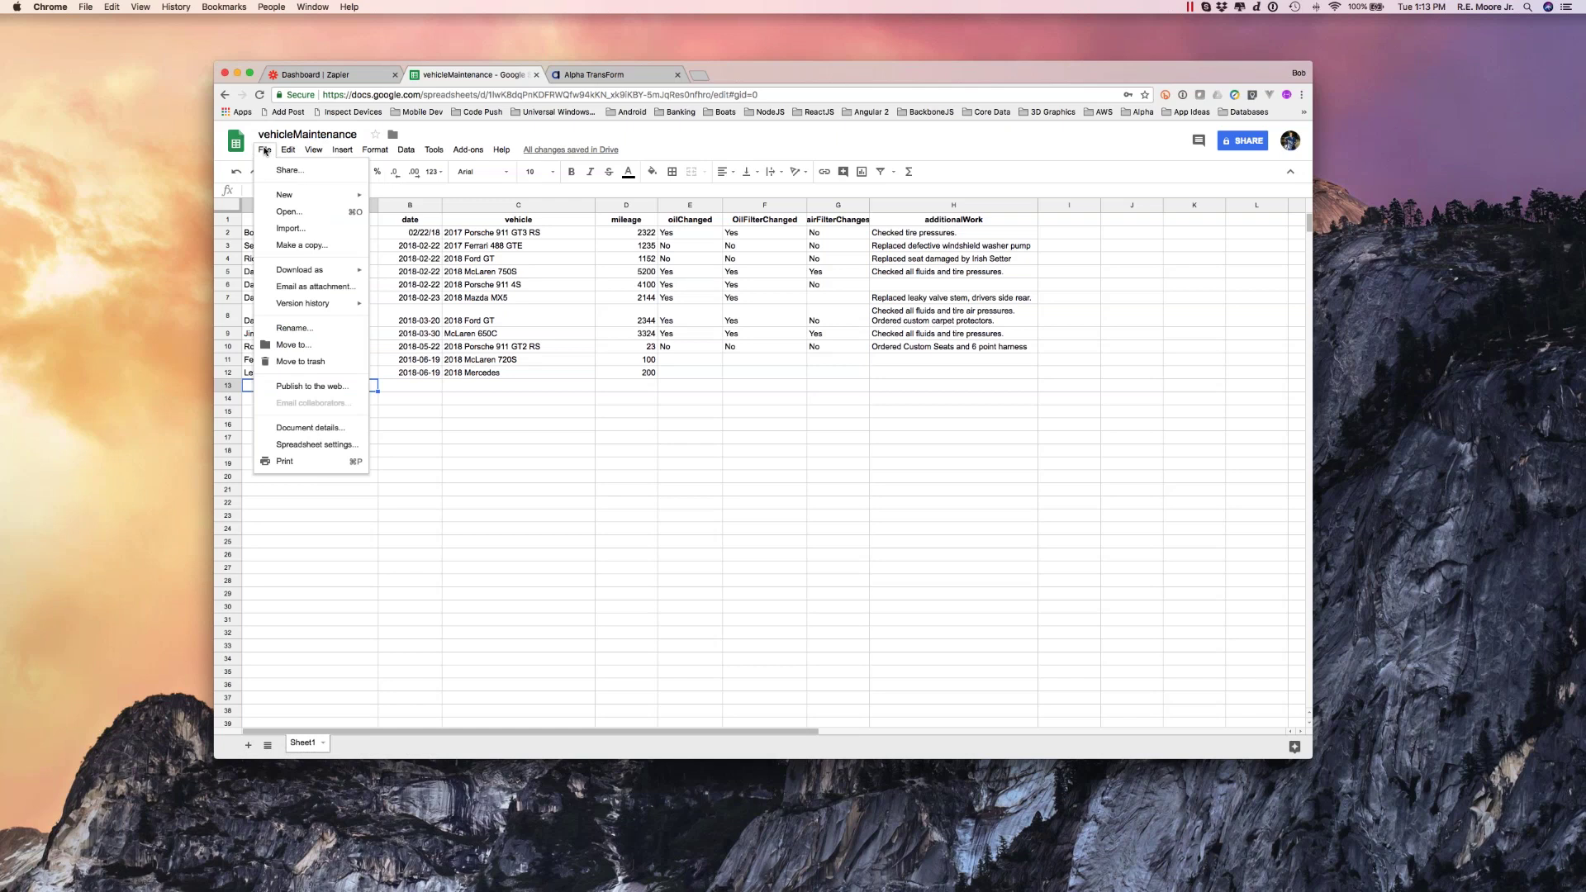
mouse_move(282, 154)
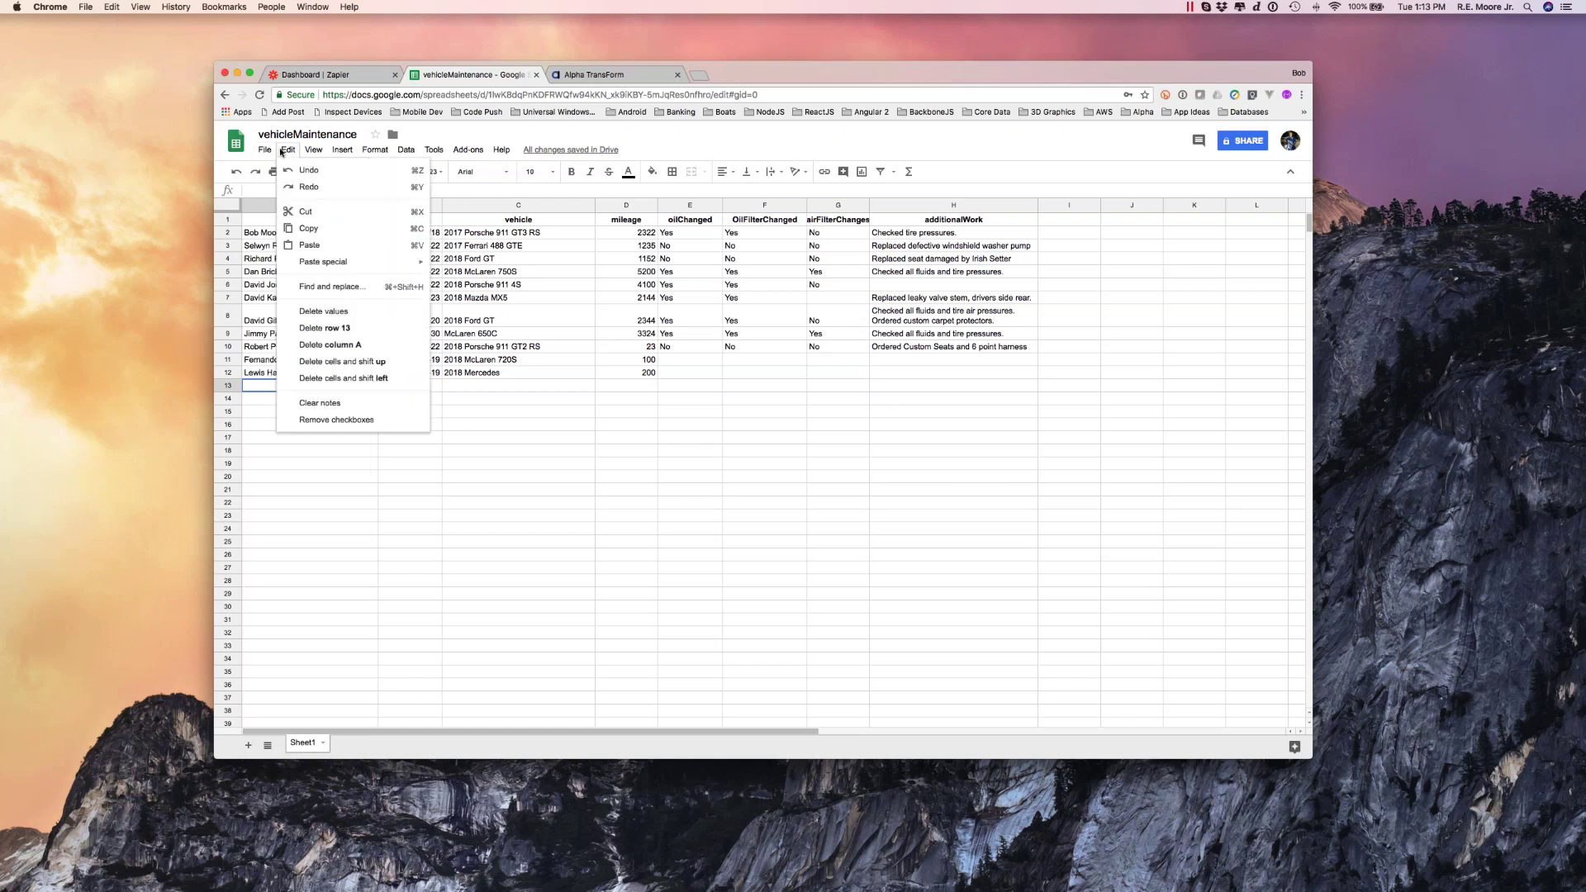
click(735, 400)
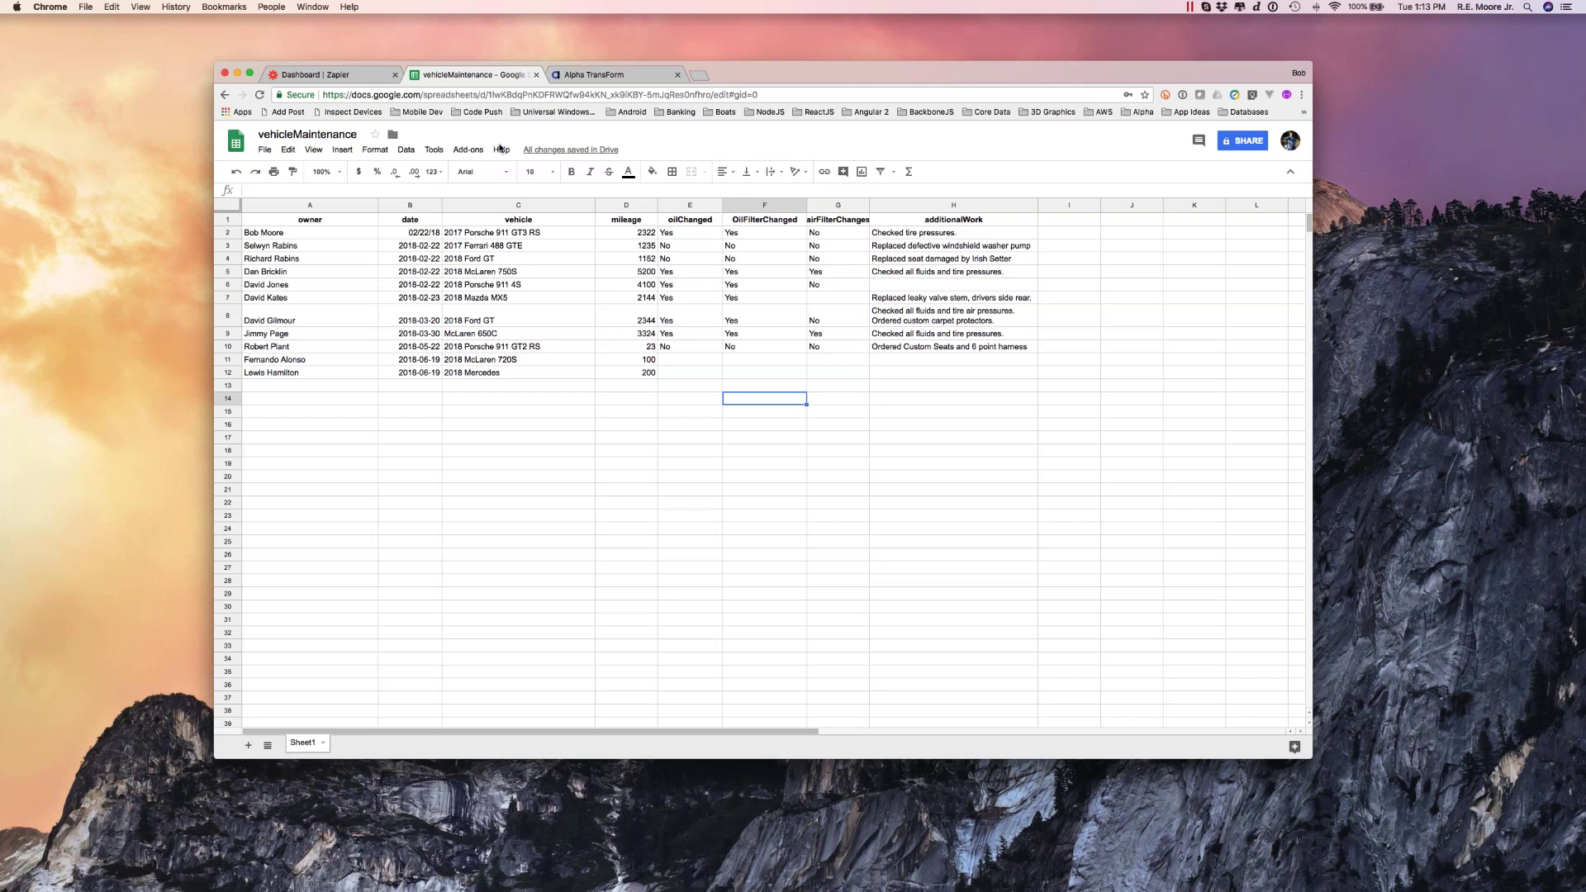
- Run the New Work order Zap manually from the Zapier dashboard and dismiss the run status
click(361, 78)
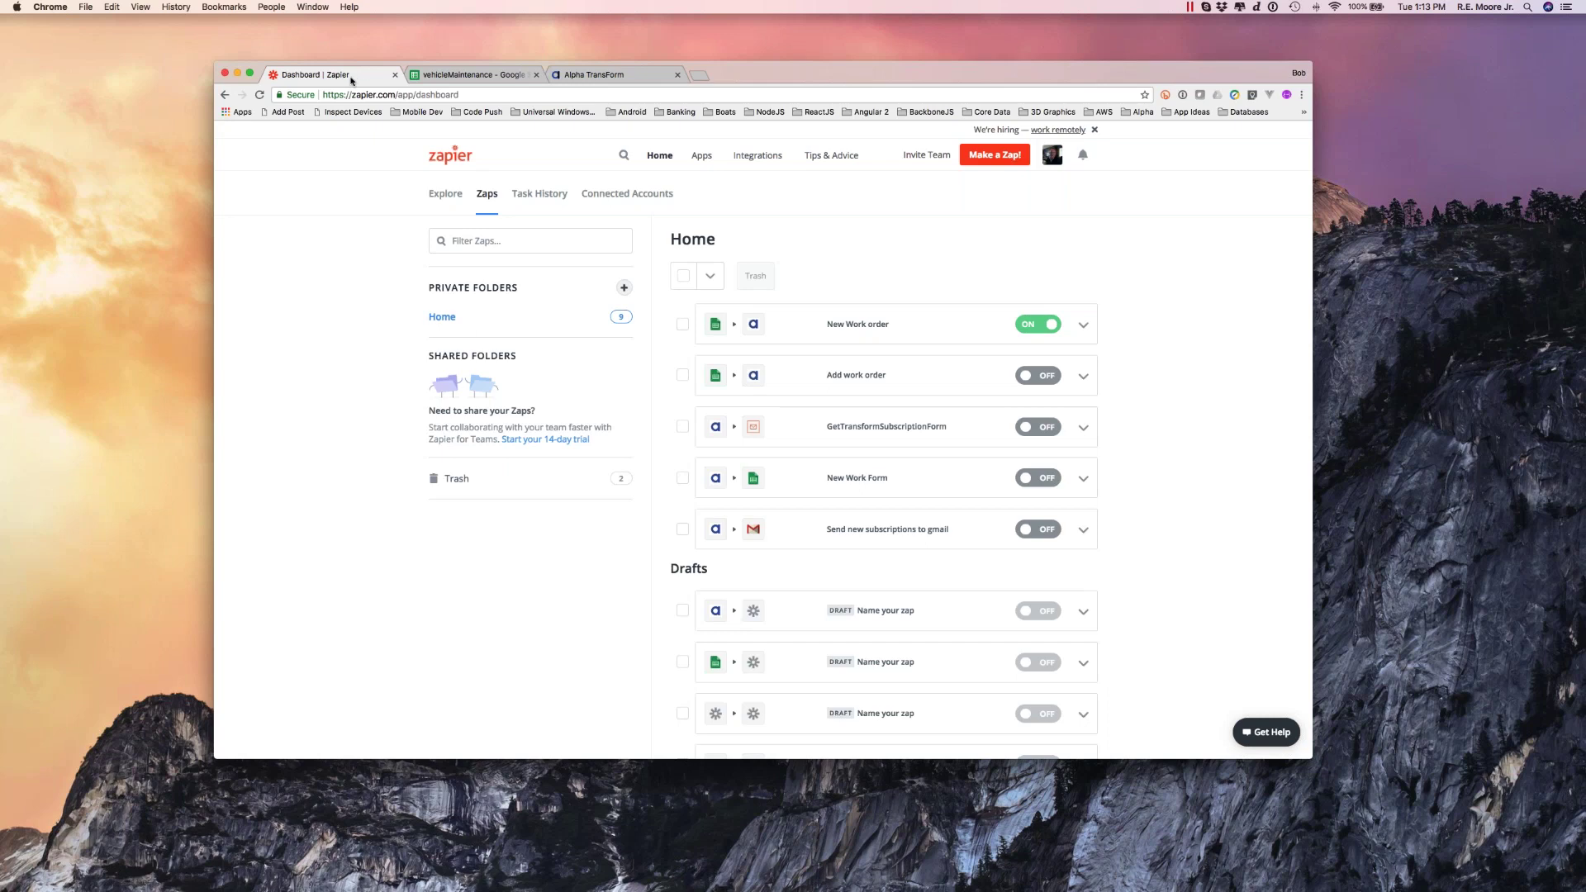
click(1083, 327)
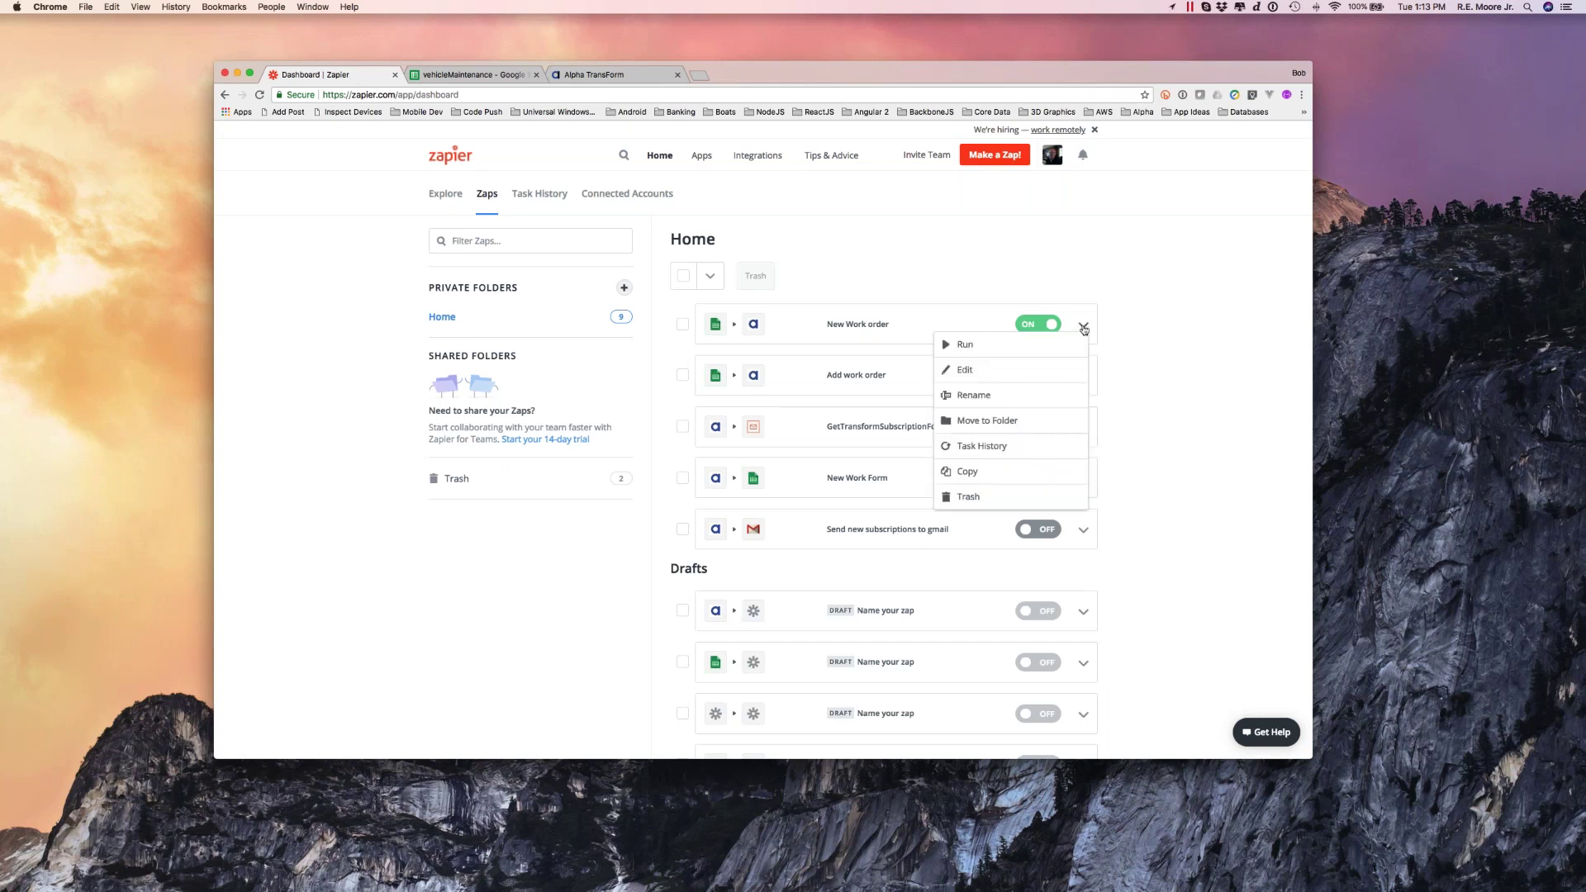
click(1030, 350)
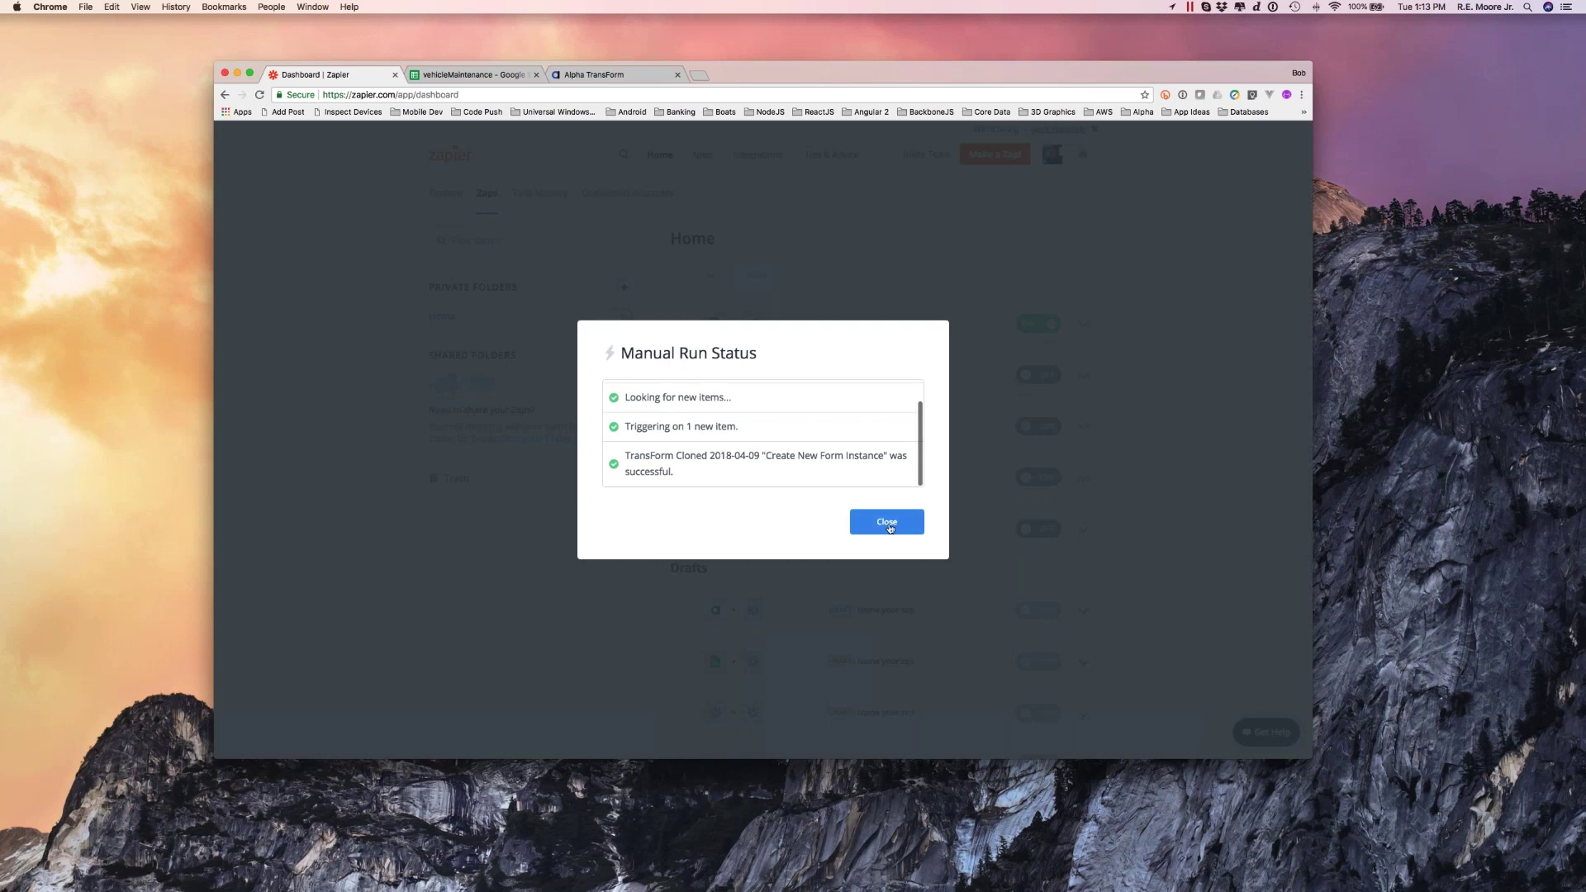
click(890, 527)
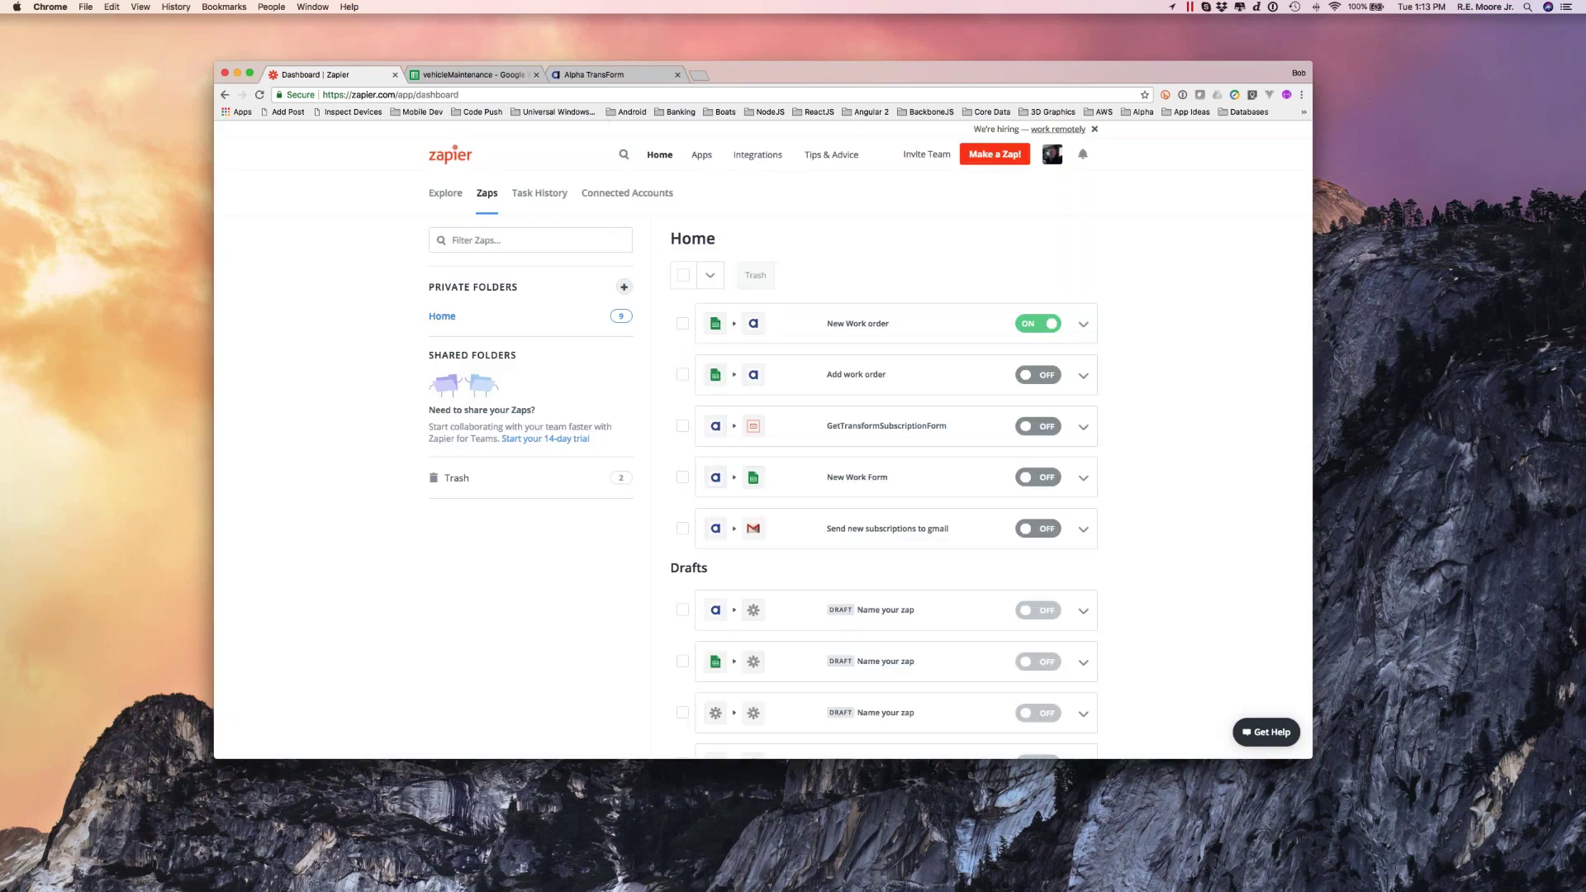
- Refresh the Work completed forms in Alpha TransForm and inspect the contents of the 2018 Mercedes form
click(614, 75)
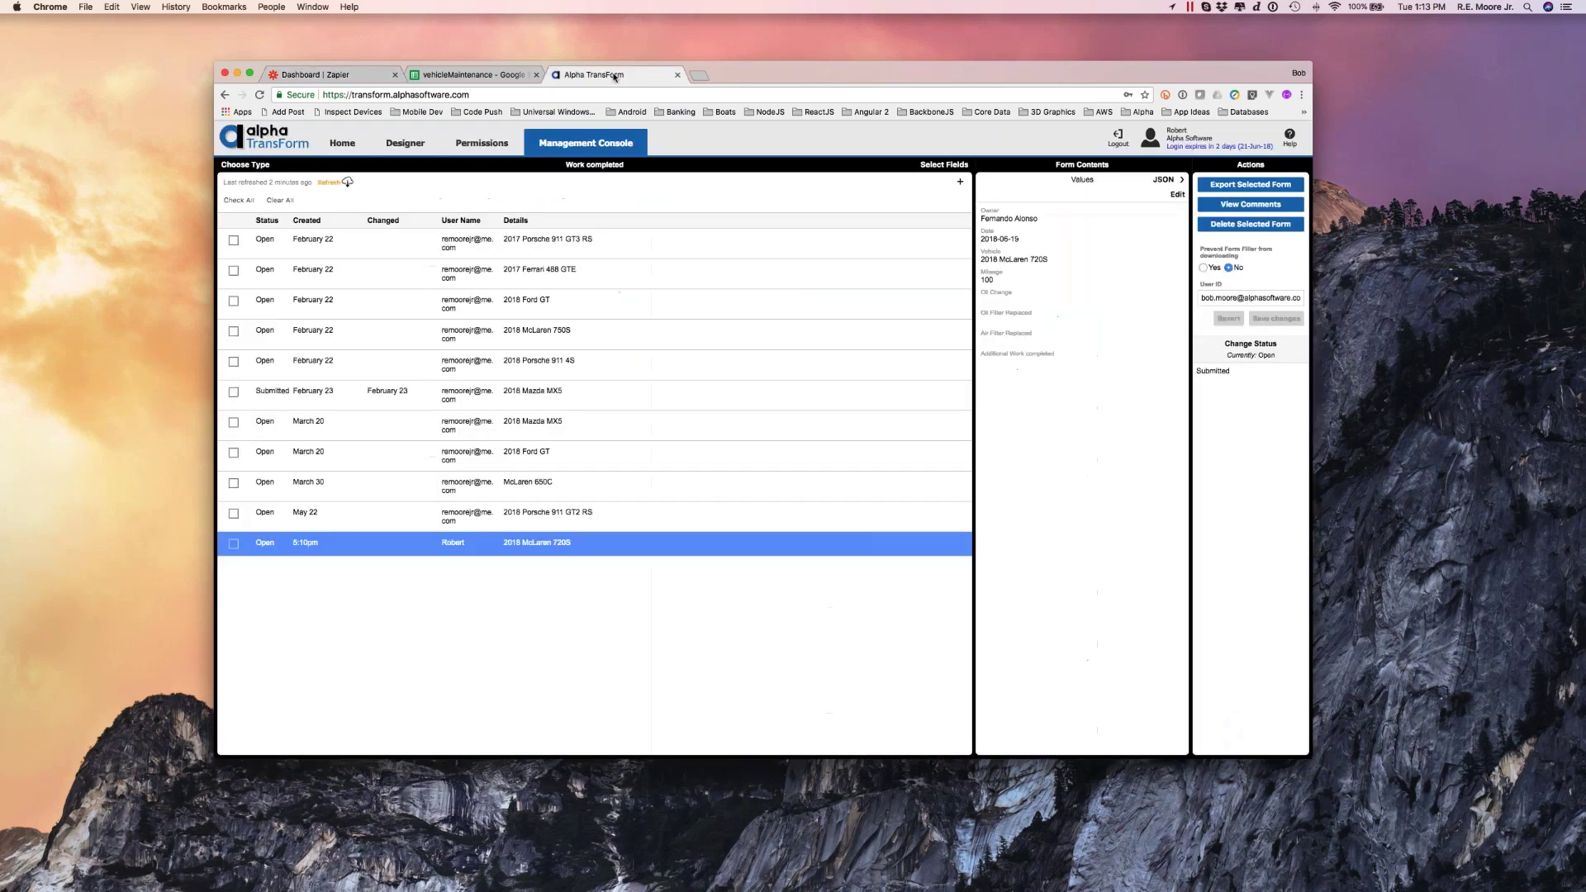
click(328, 183)
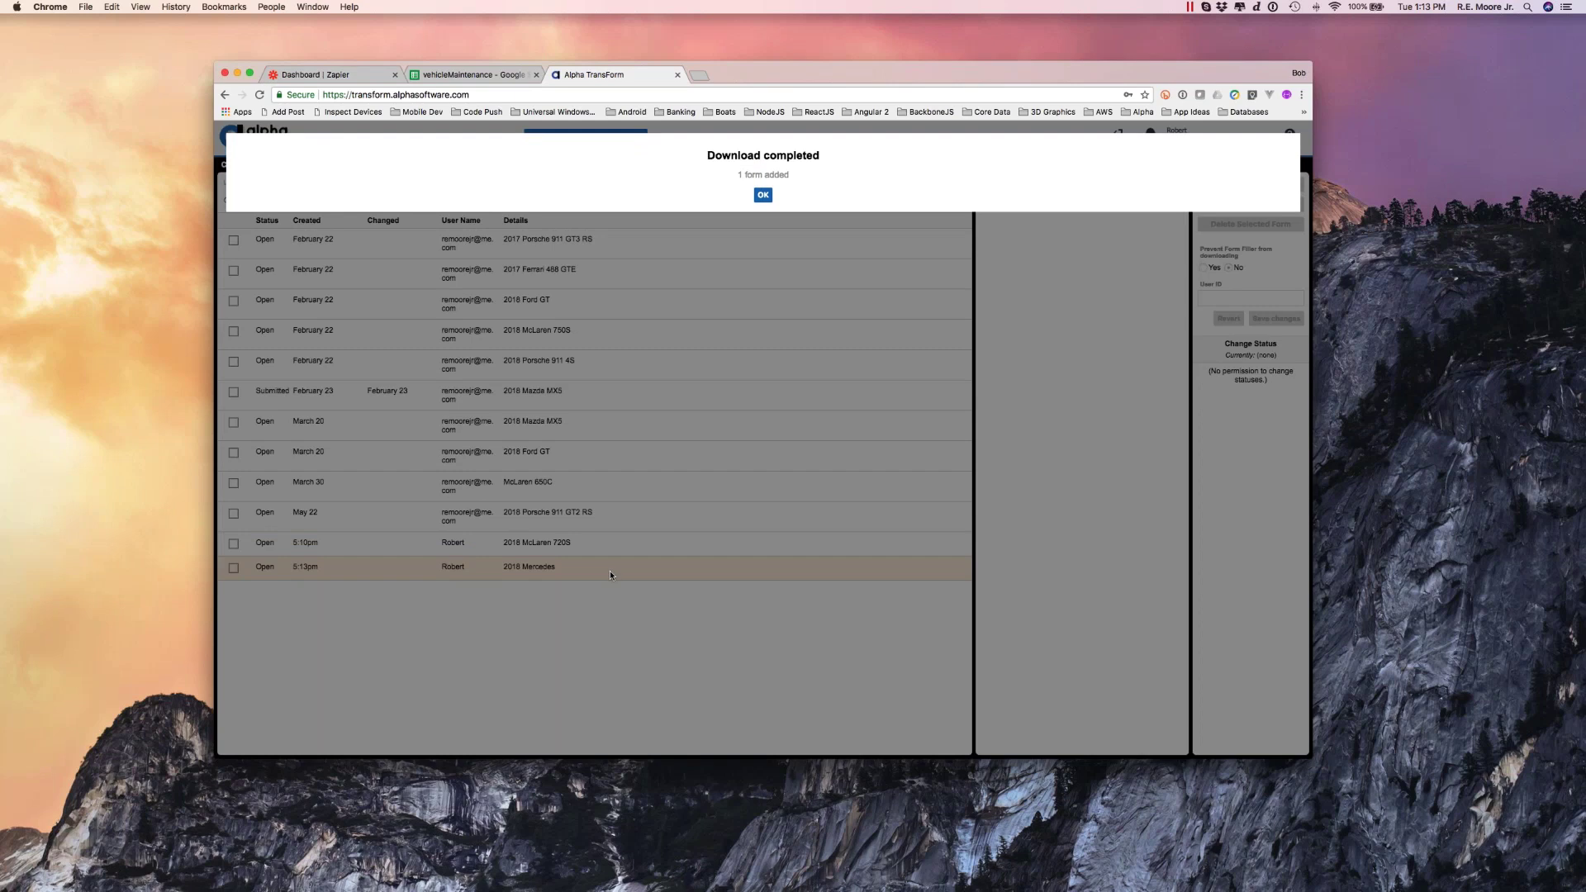
click(762, 195)
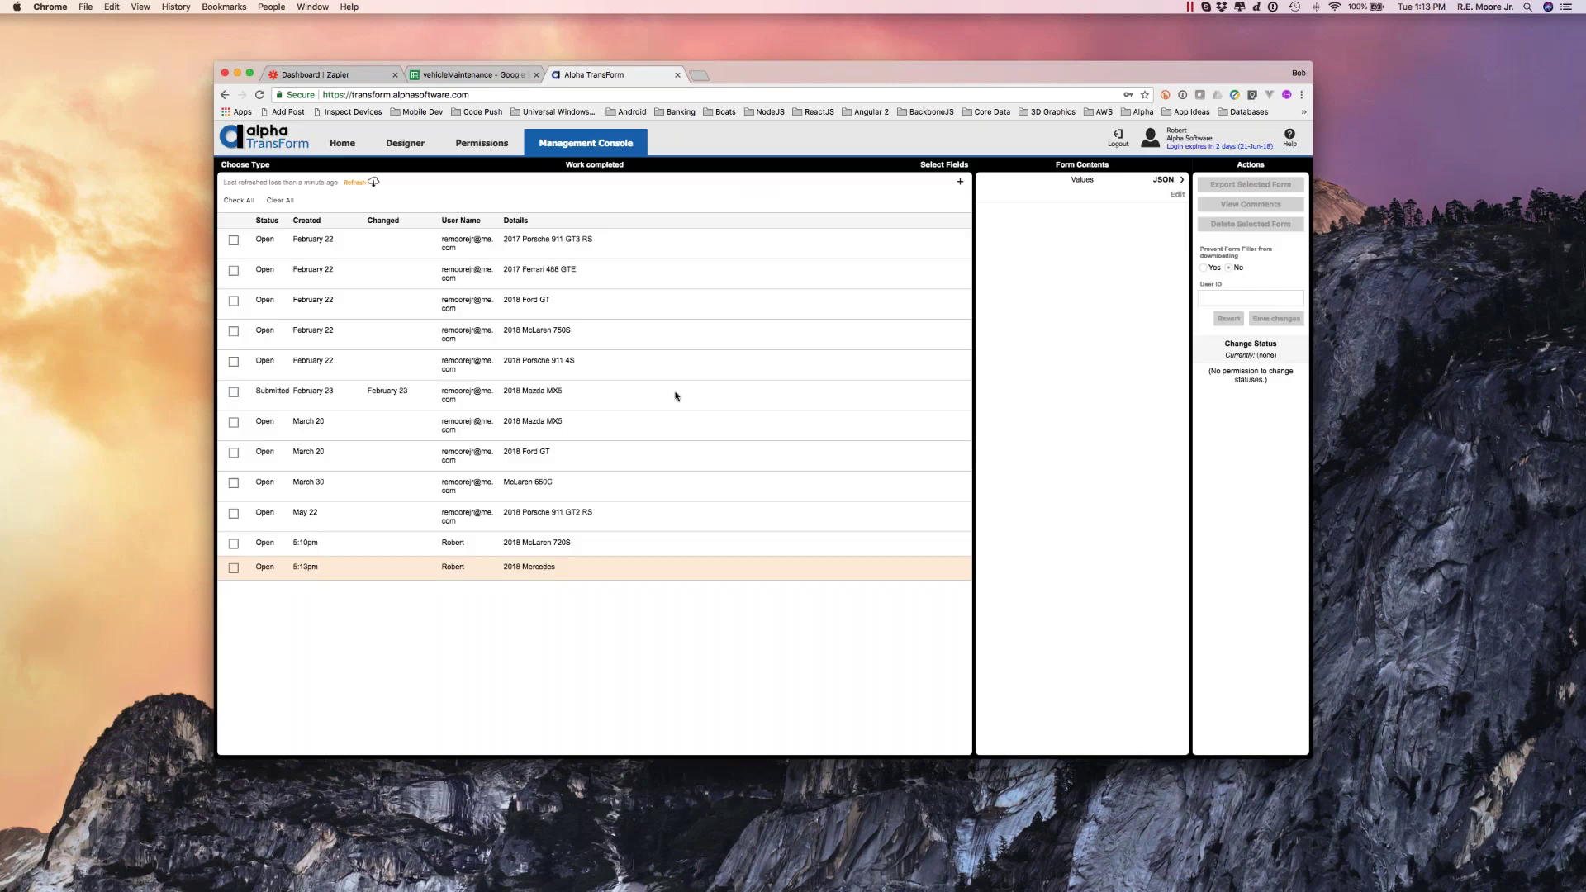
click(606, 570)
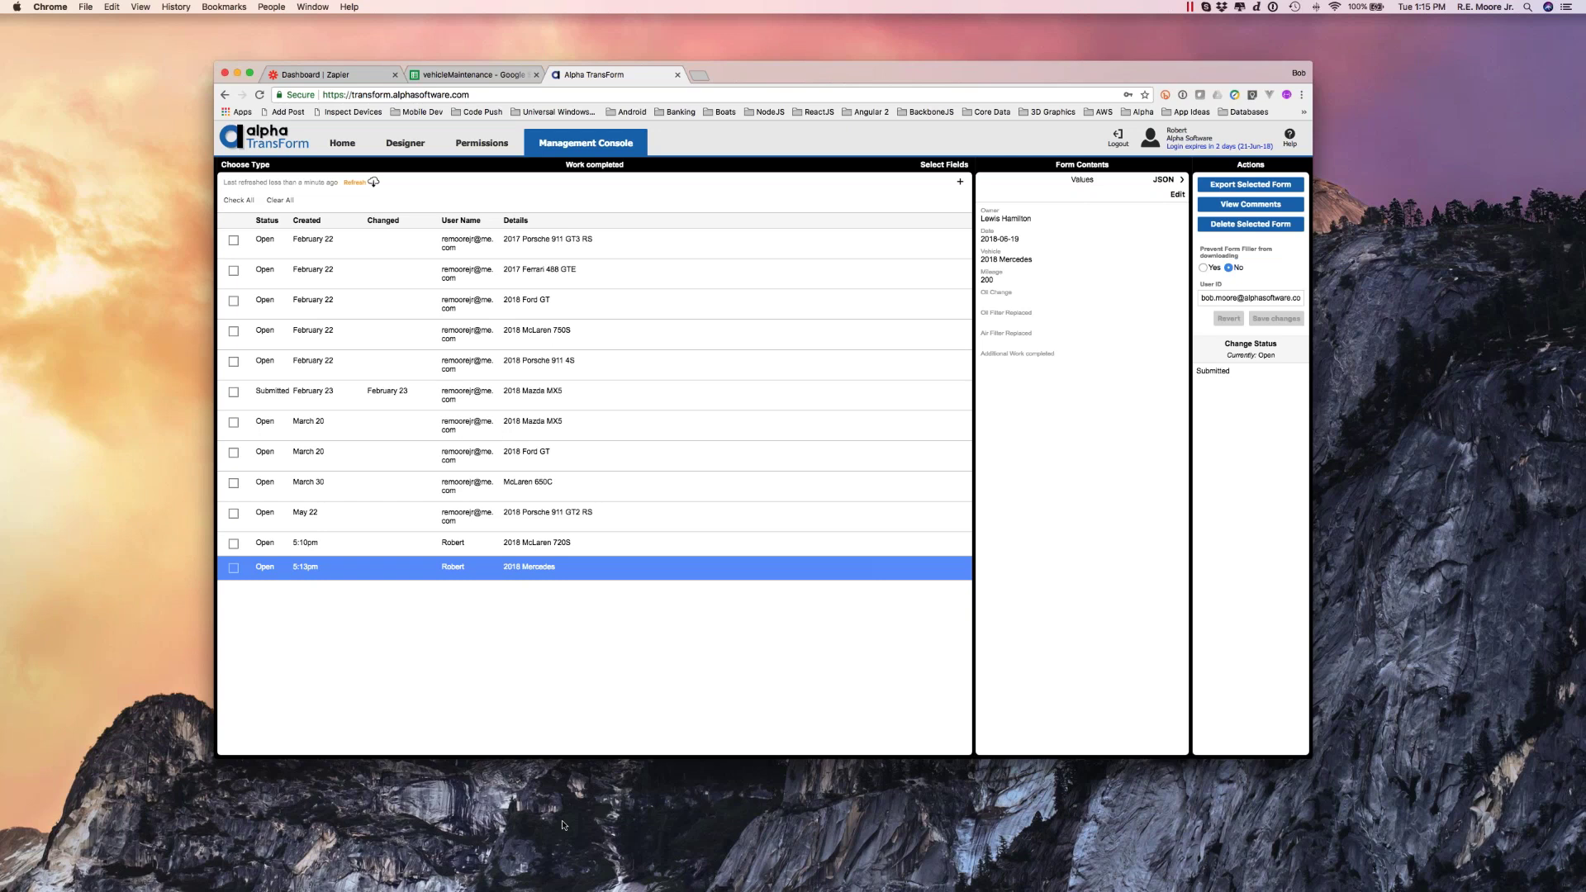
mouse_move(550, 845)
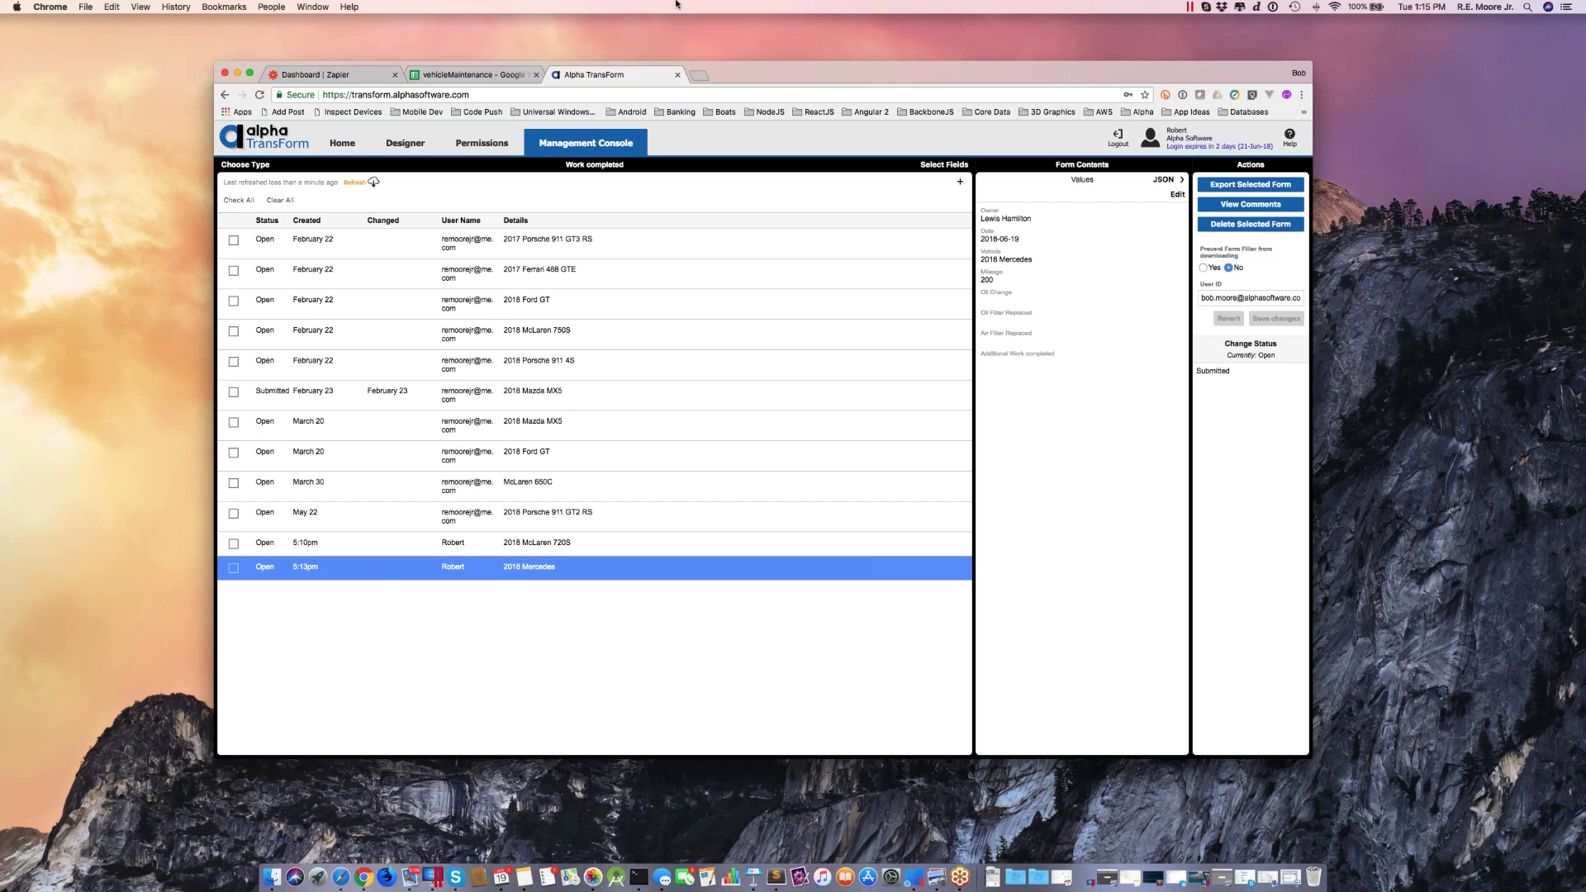
- Open the New Work order Zap in Zapier for editing and add a further action step after Create New Form Instance
click(318, 75)
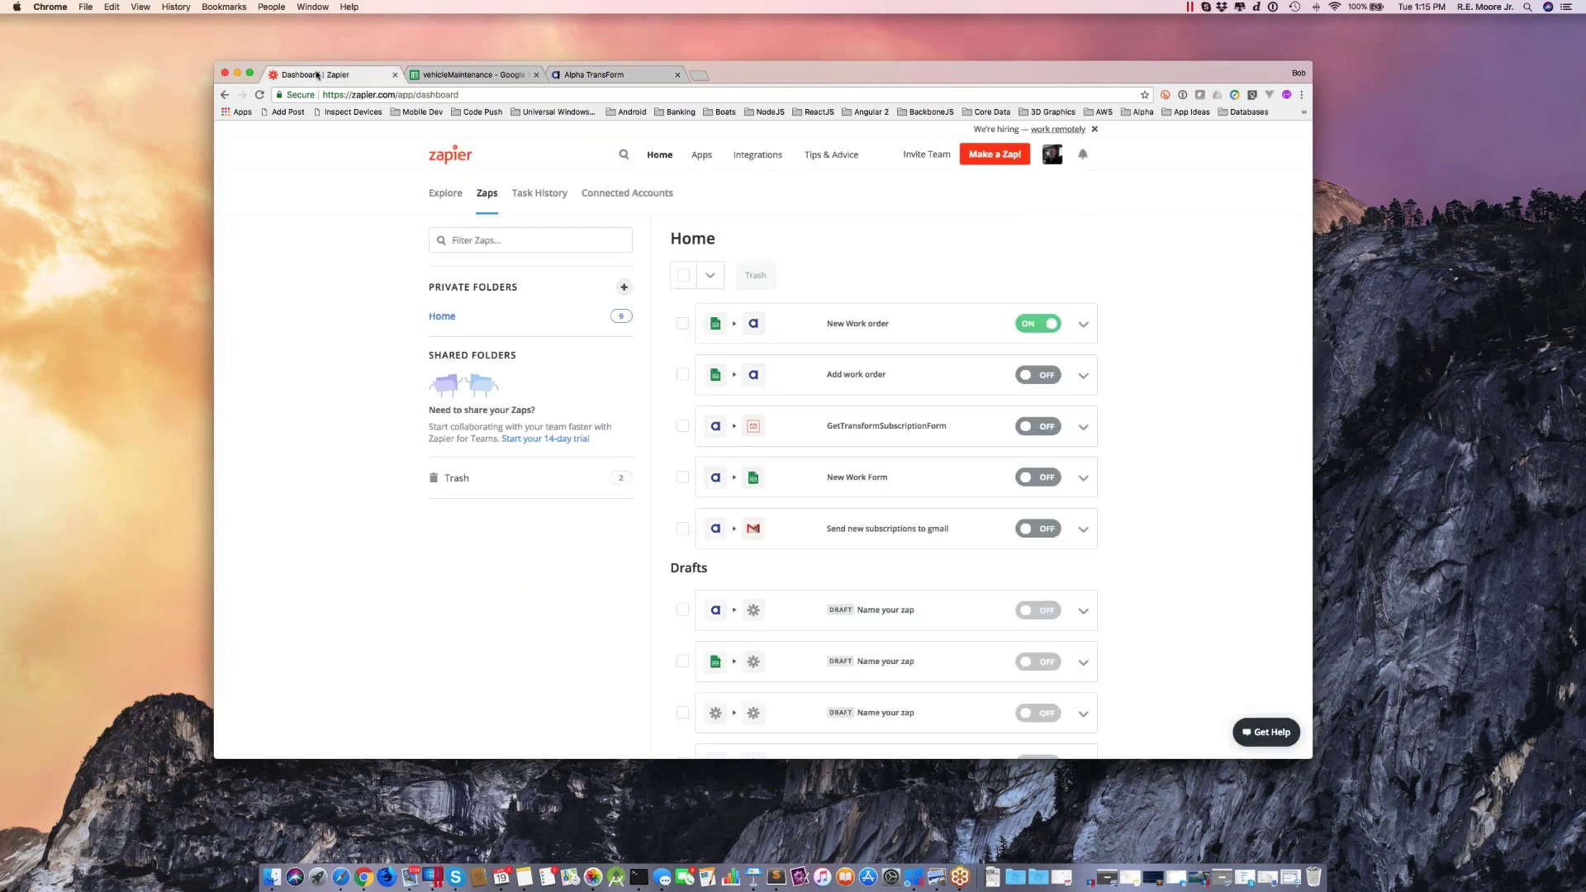
click(1082, 327)
click(1030, 366)
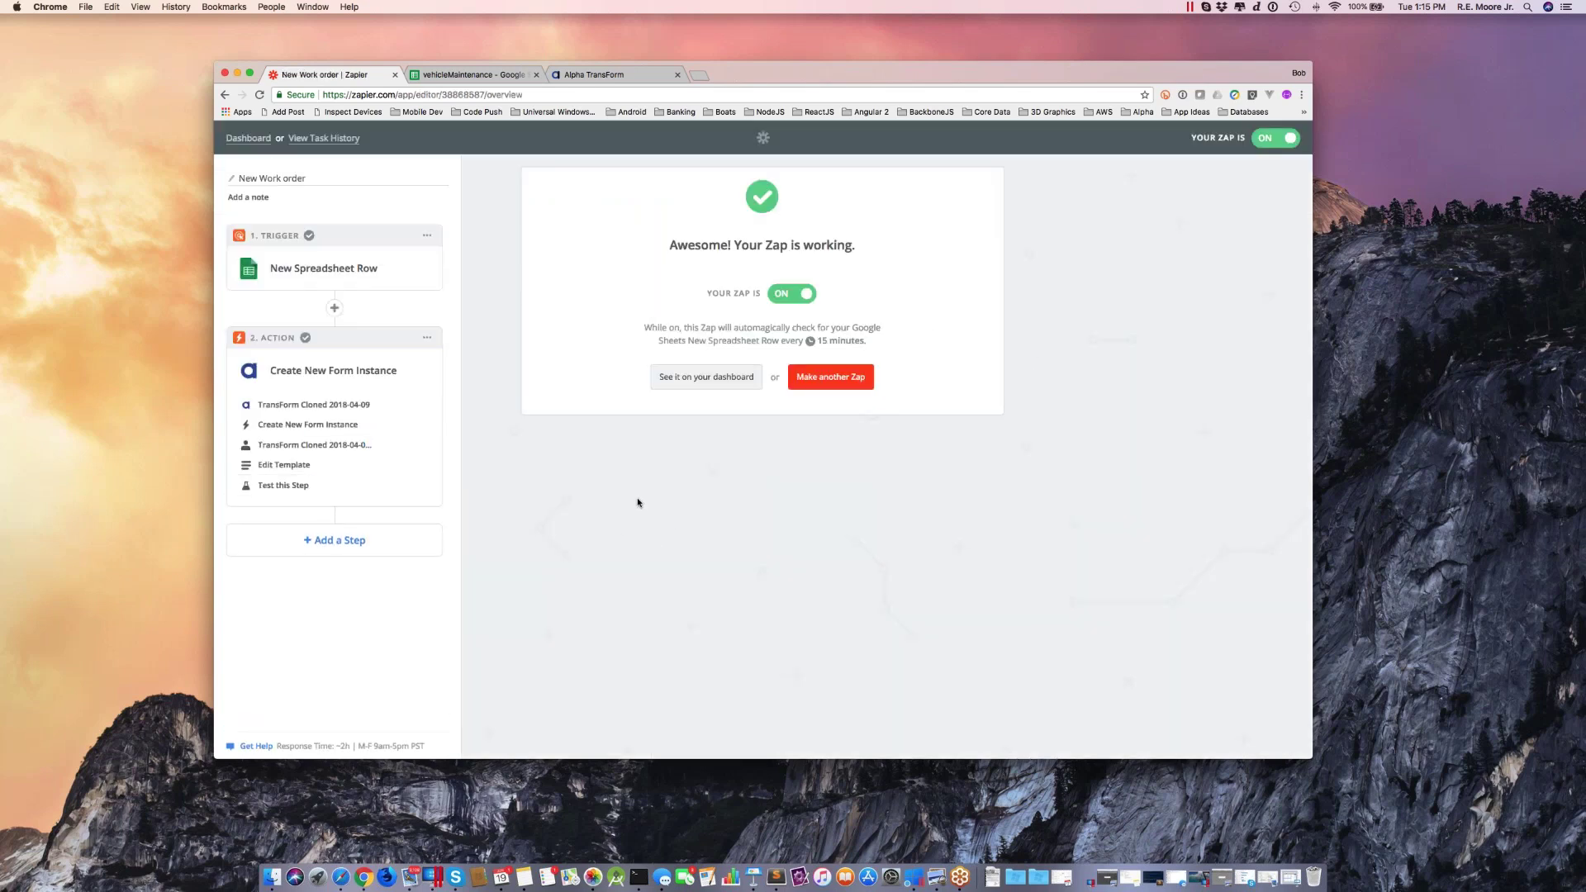
click(353, 542)
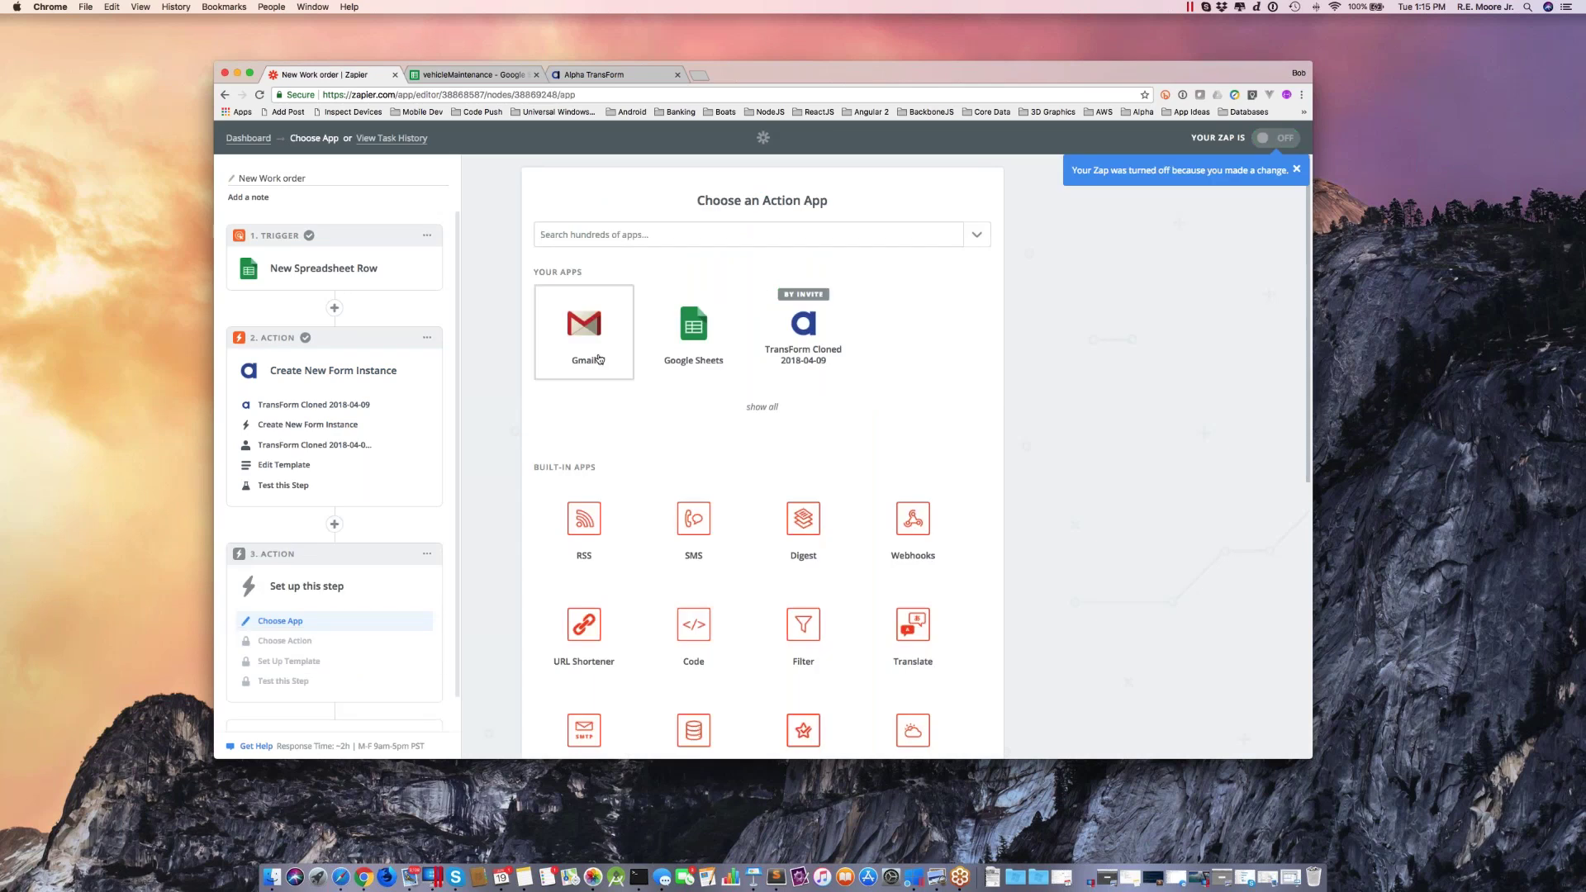
- Browse the user's own, built-in and popular apps available for the third action step
scroll(801, 528, down, 3)
scroll(694, 533, down, 5)
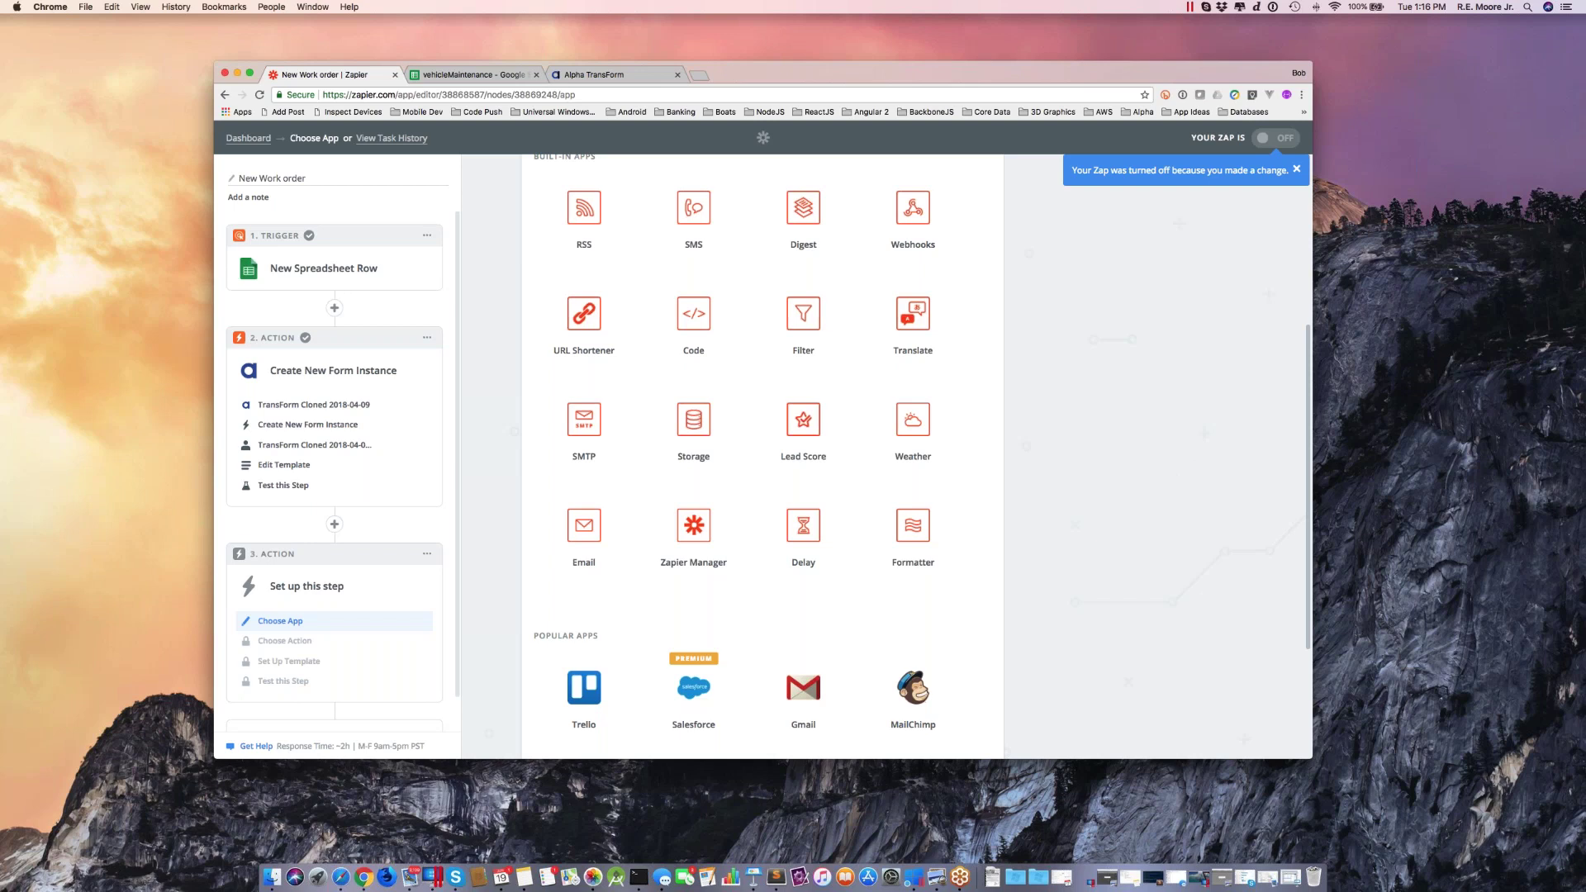
scroll(750, 498, down, 3)
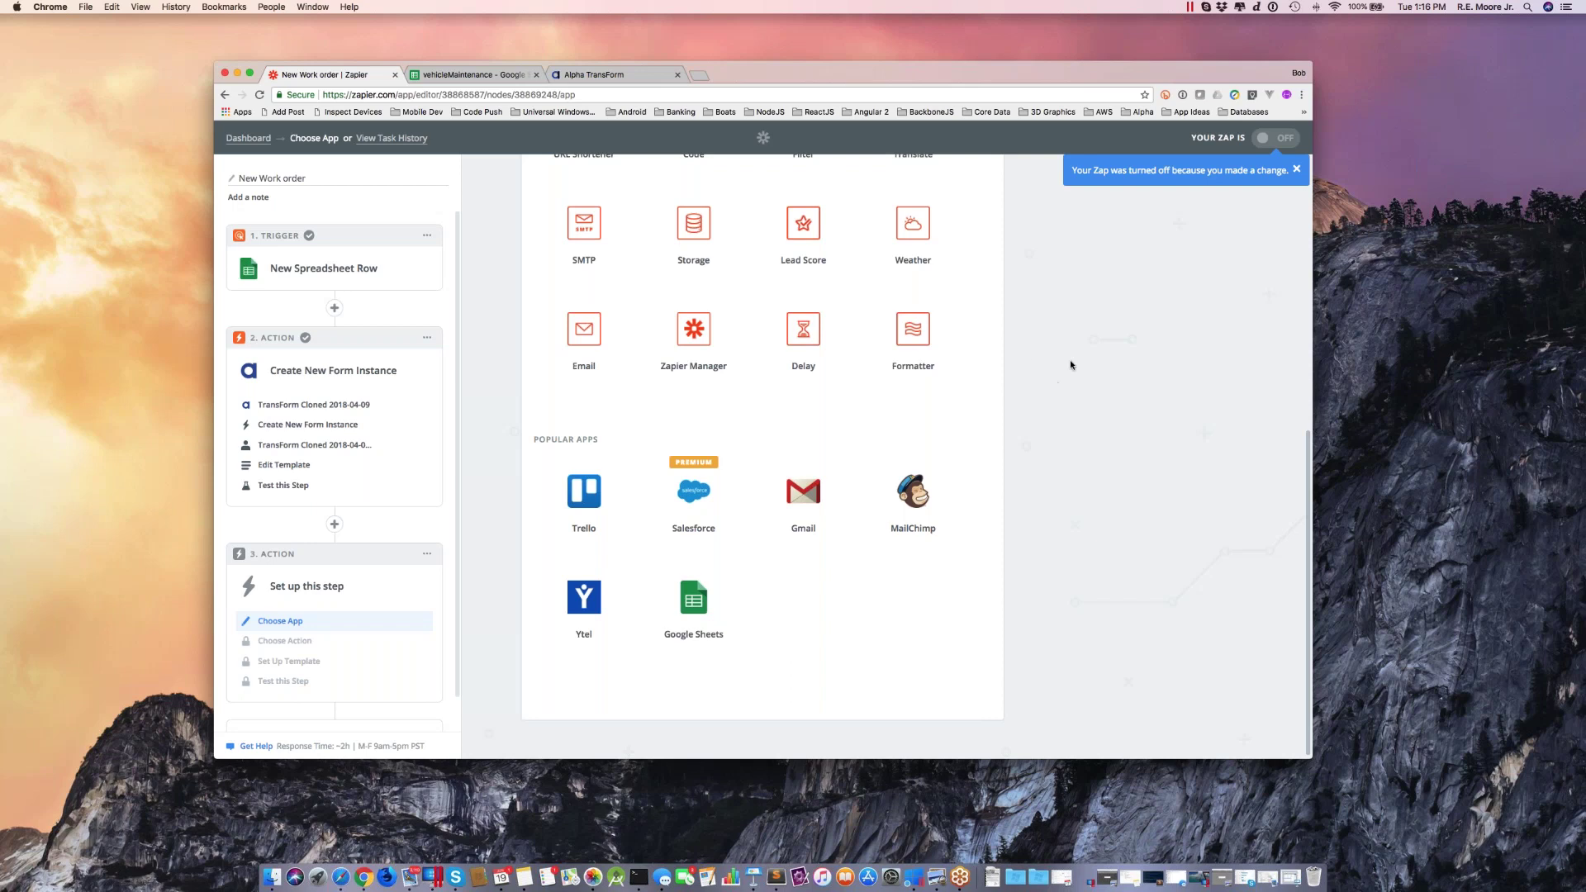
scroll(1070, 480, up, 3)
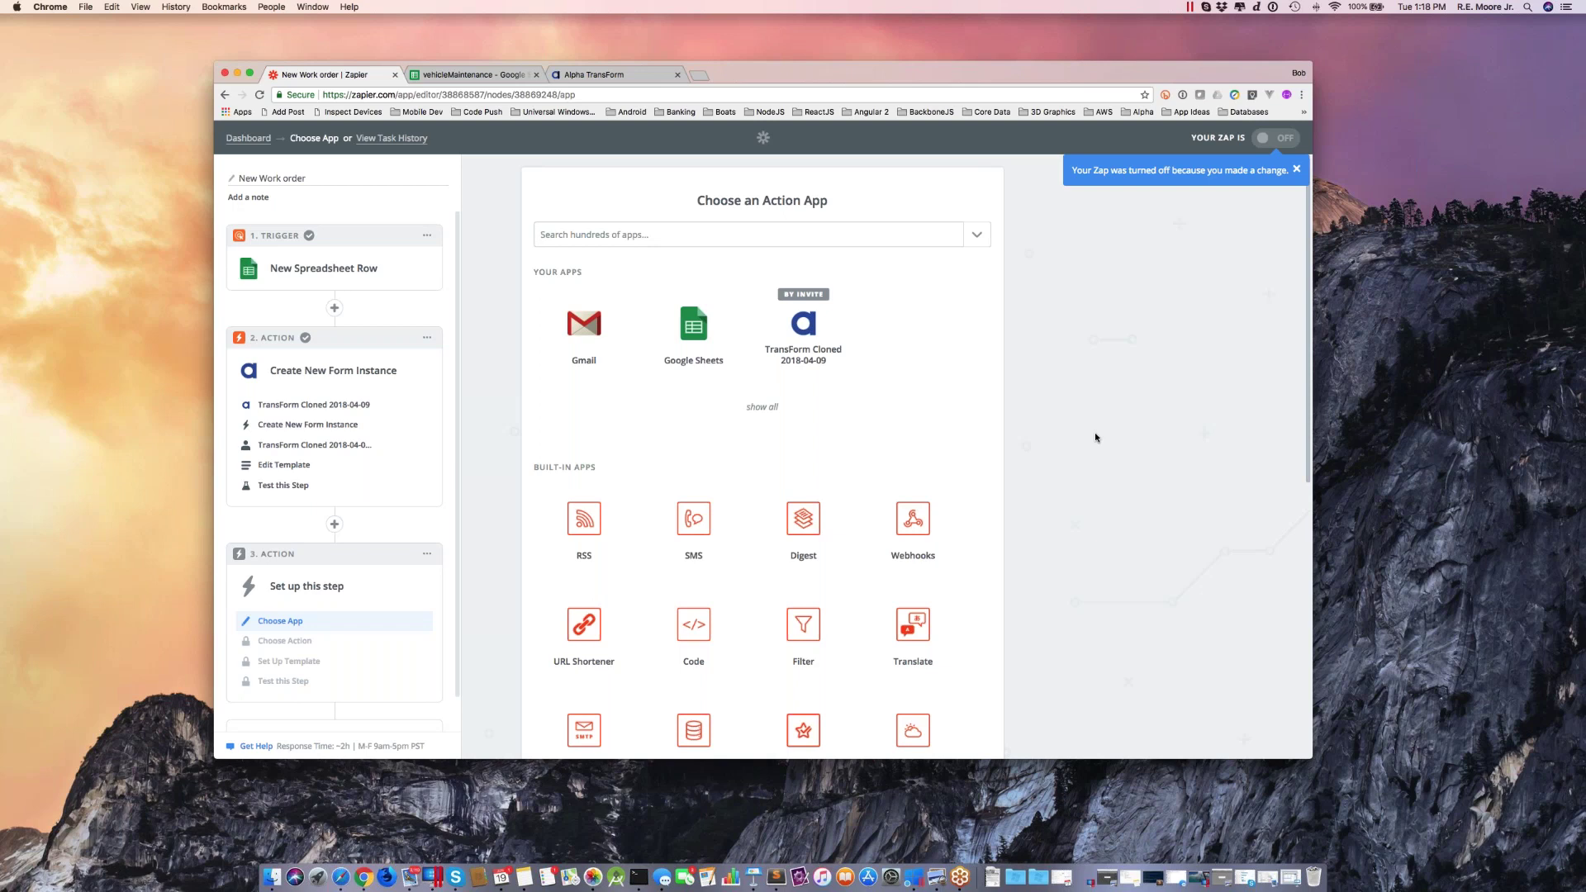
scroll(885, 456, down, 3)
scroll(627, 446, down, 3)
scroll(766, 436, down, 3)
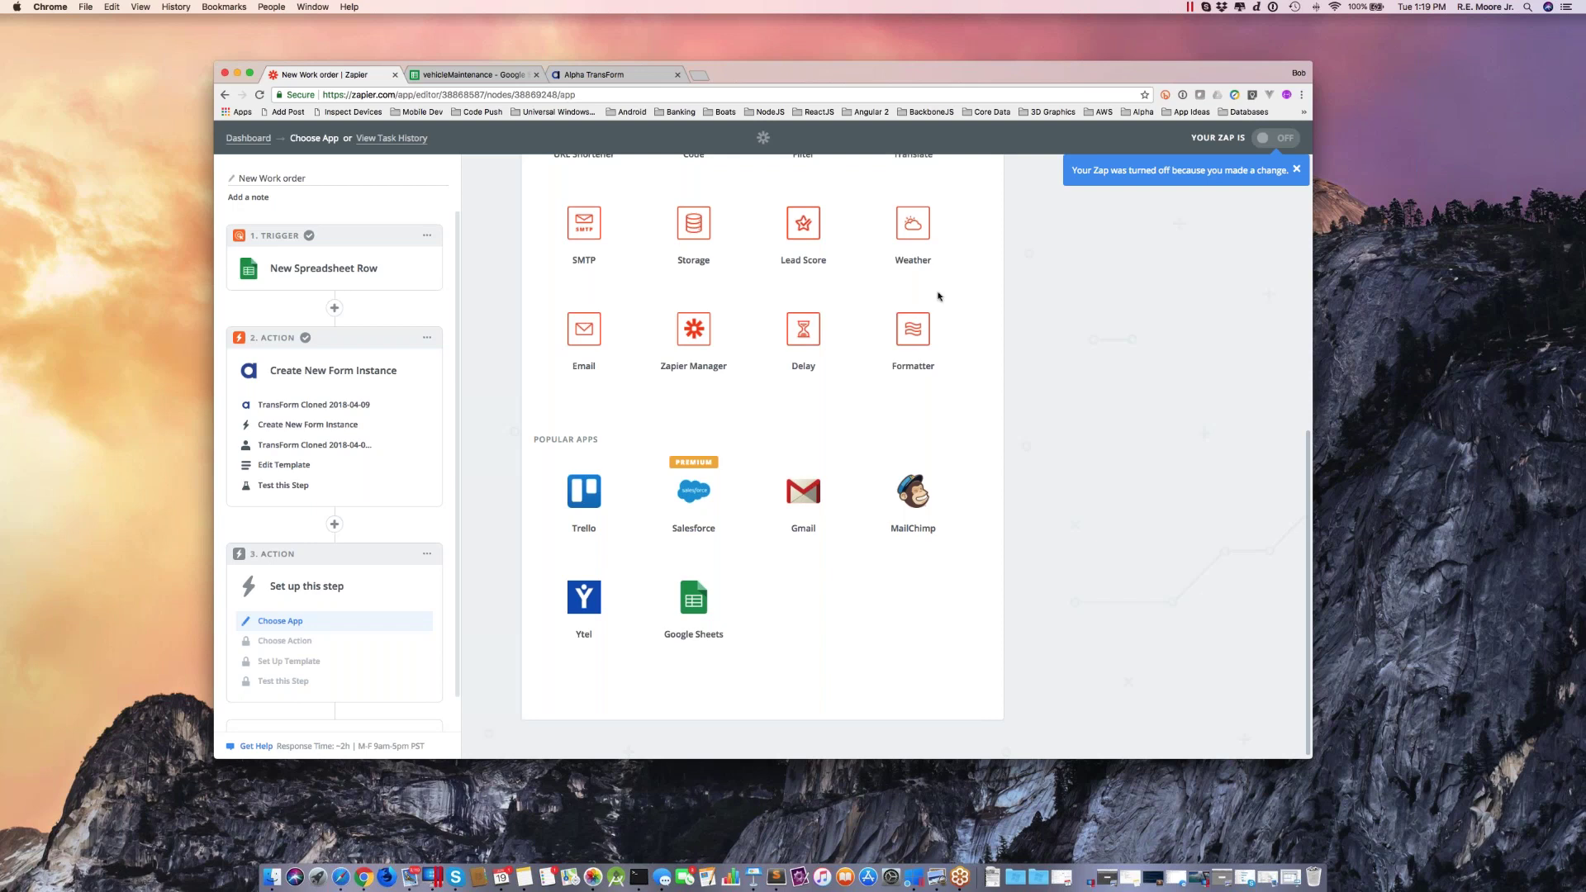
- Switch to Alpha TransForm and review the roles assigned to each user account under Manage User Roles
click(597, 74)
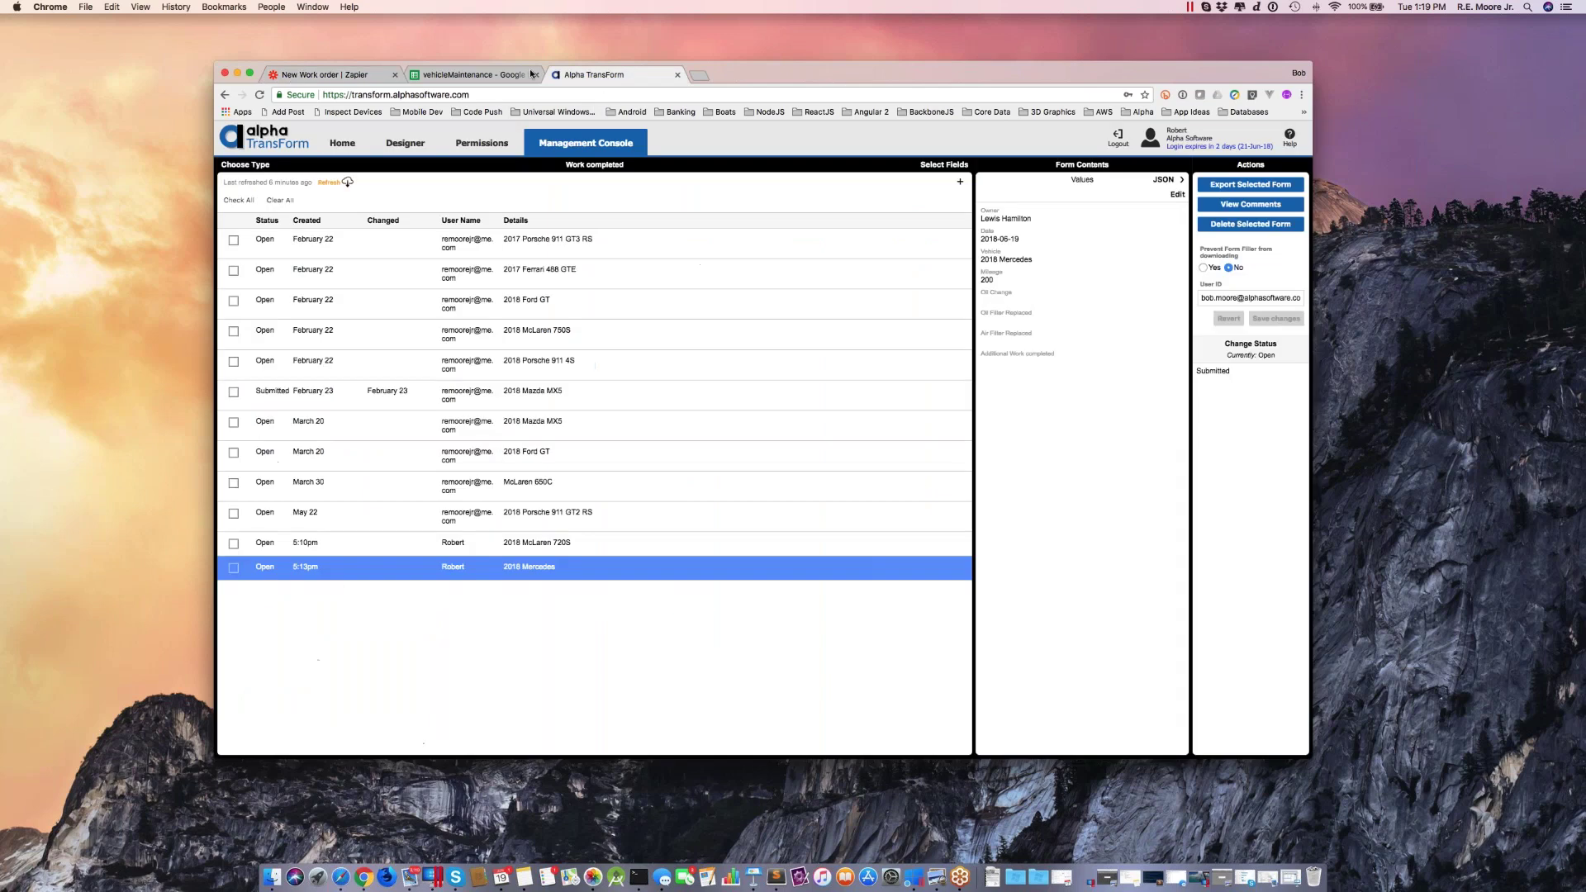
click(343, 146)
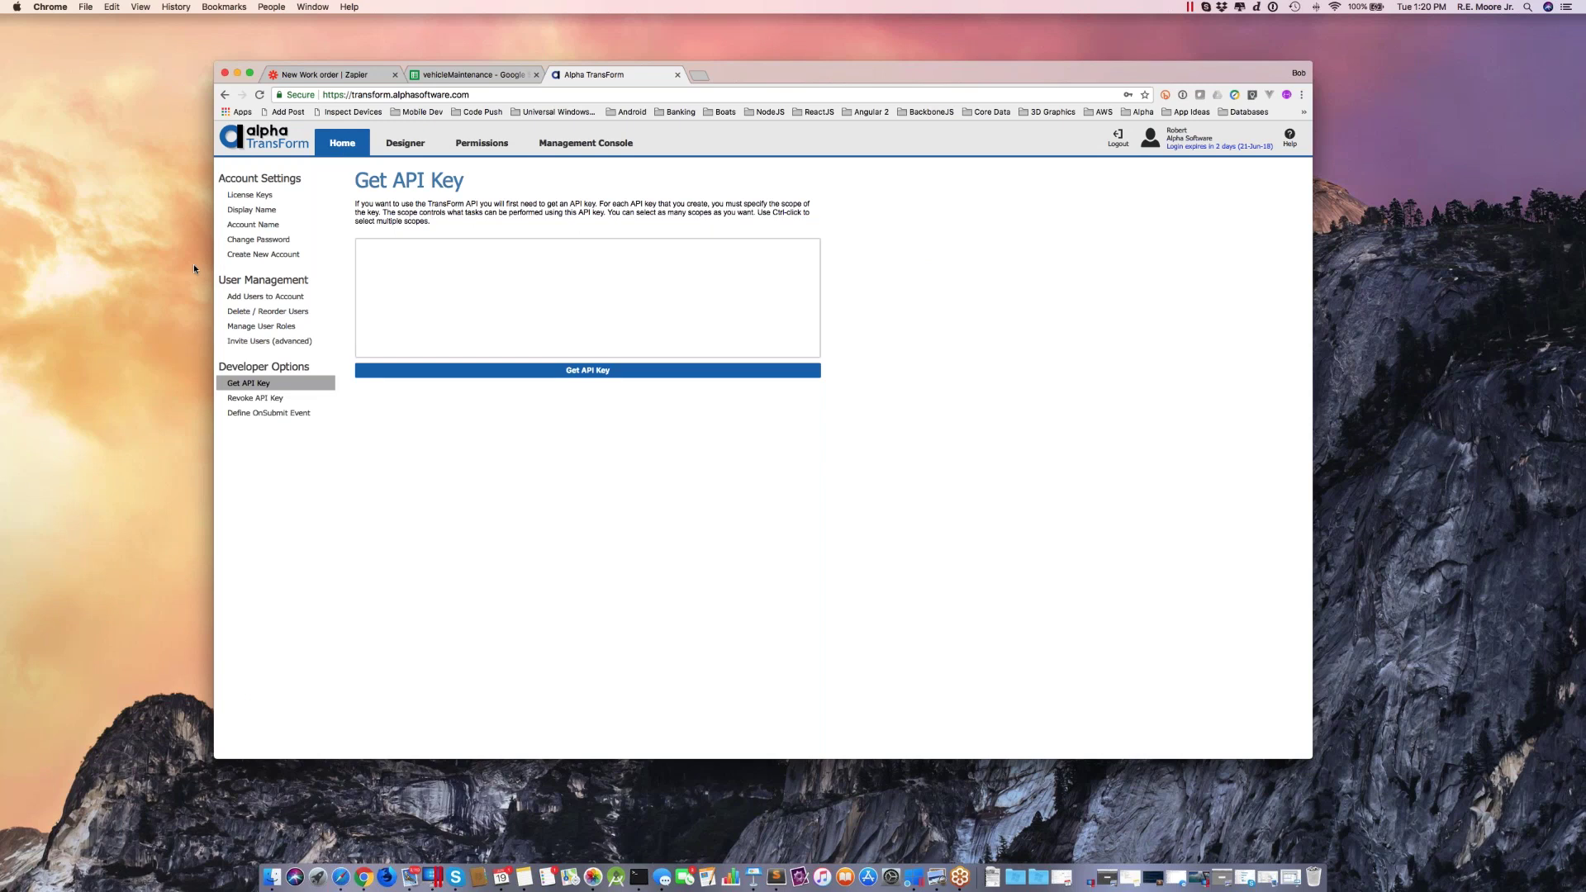
click(258, 330)
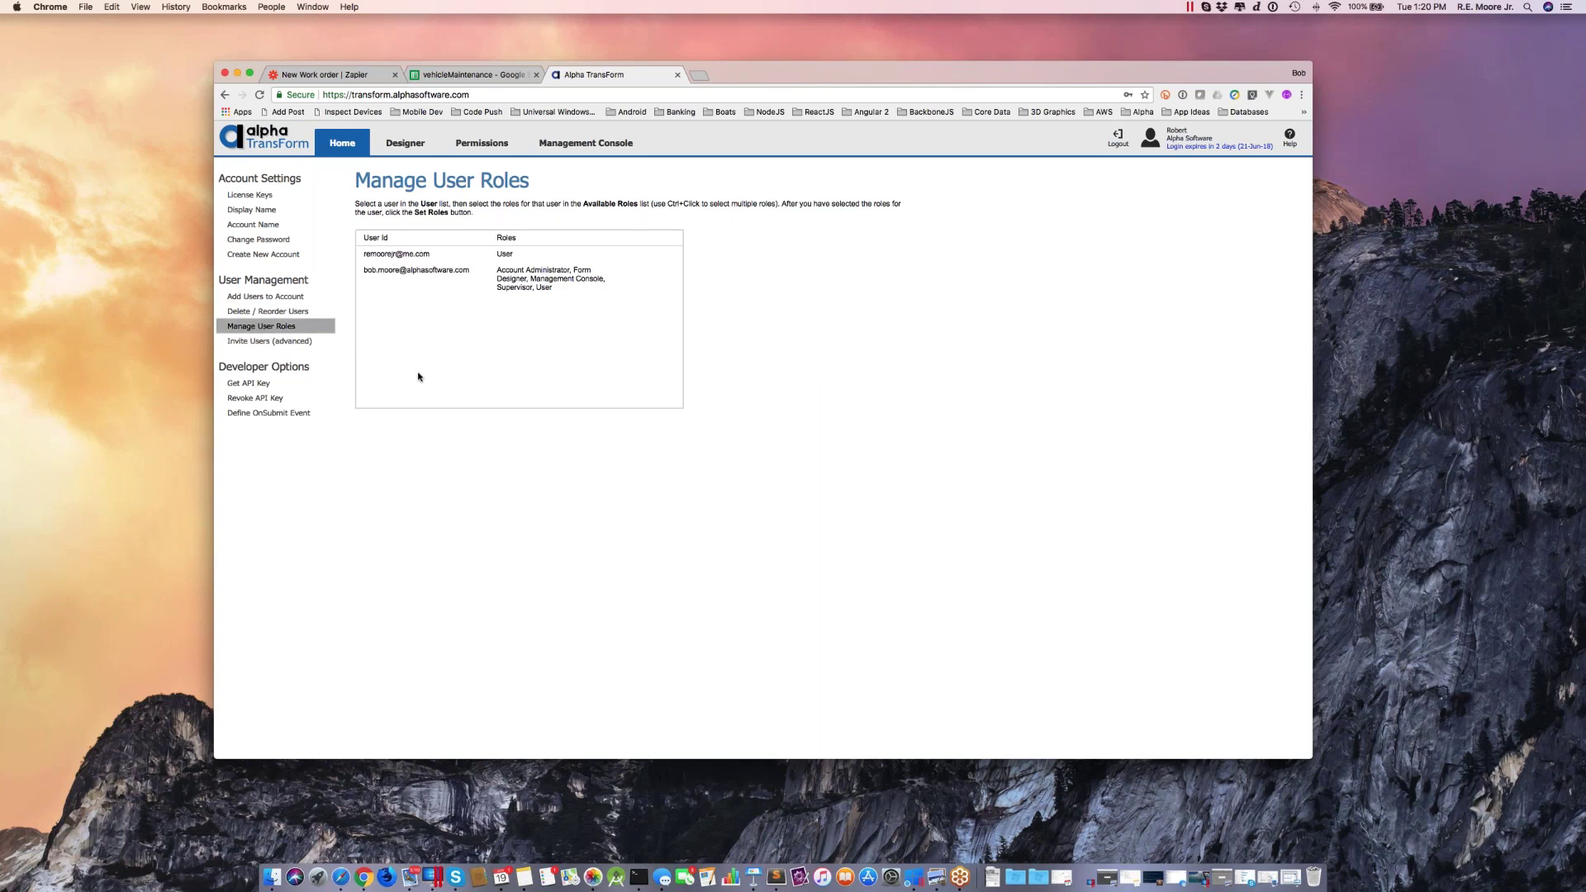
click(384, 277)
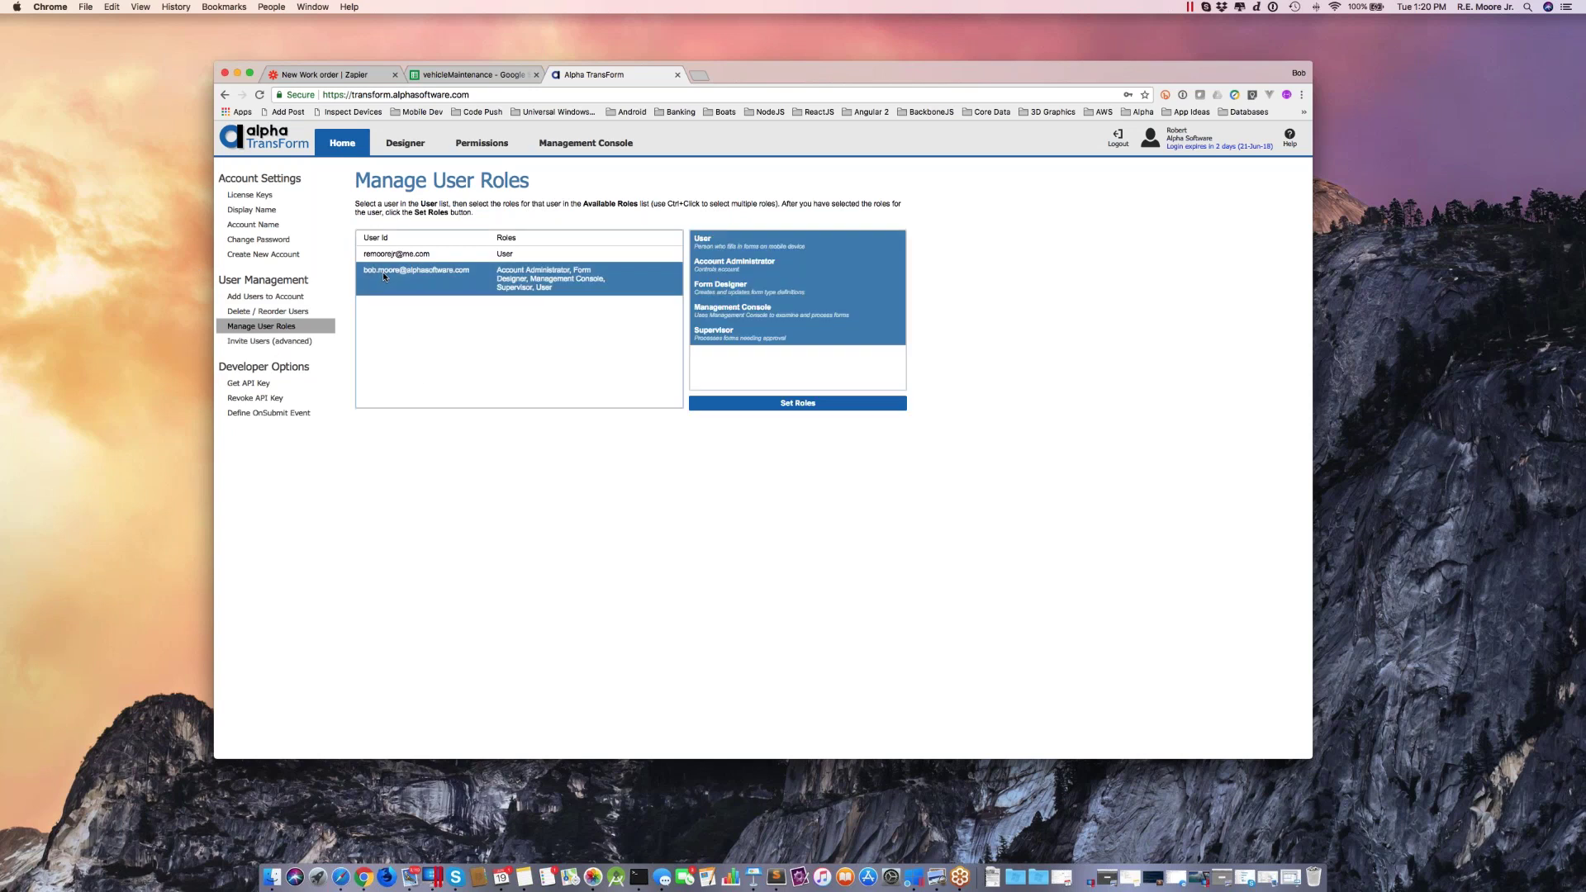
click(385, 253)
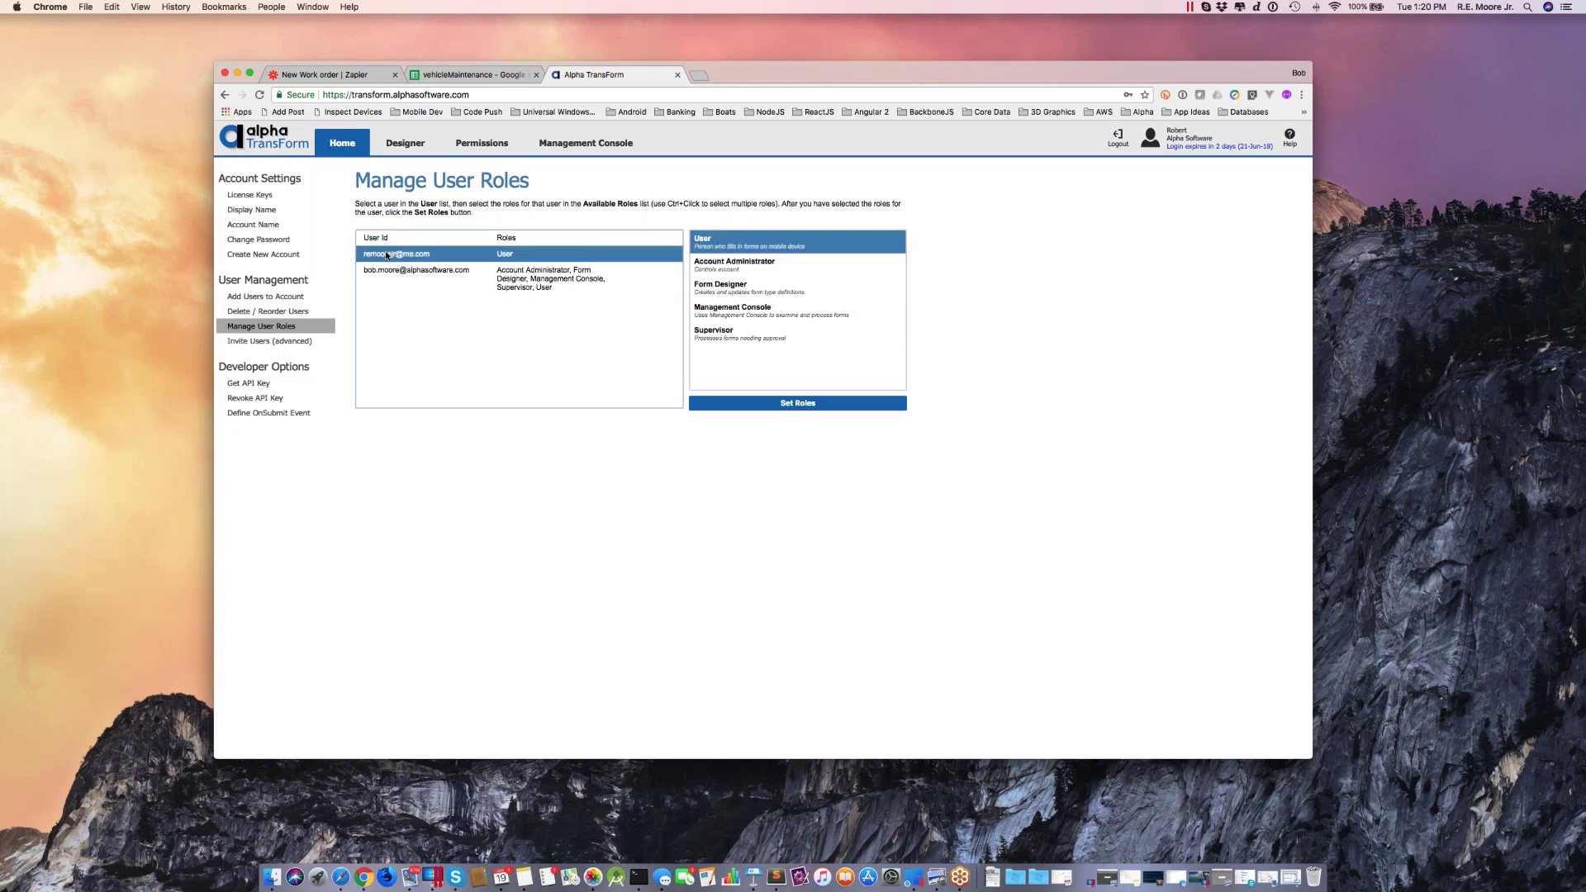